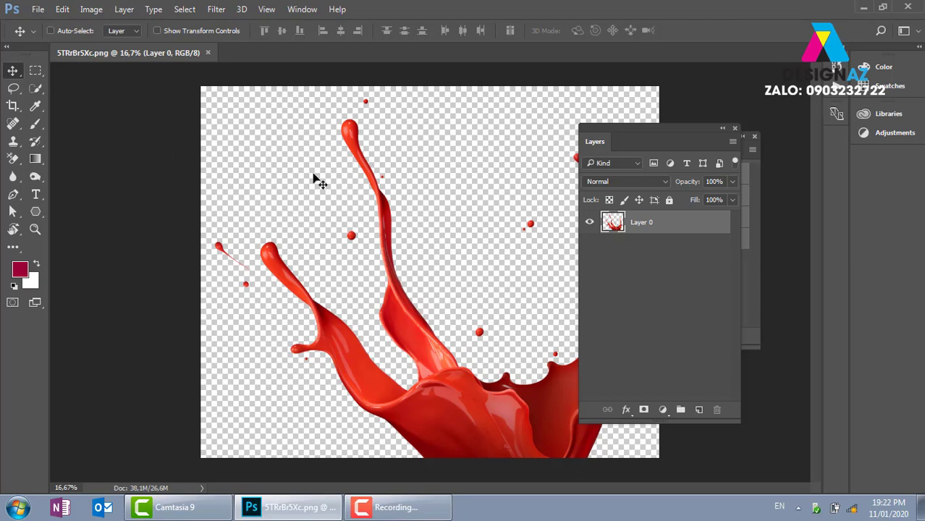
- Open 14_99486.jpg from the thuvienanh folder as a second document
left_click_drag(679, 130, 737, 114)
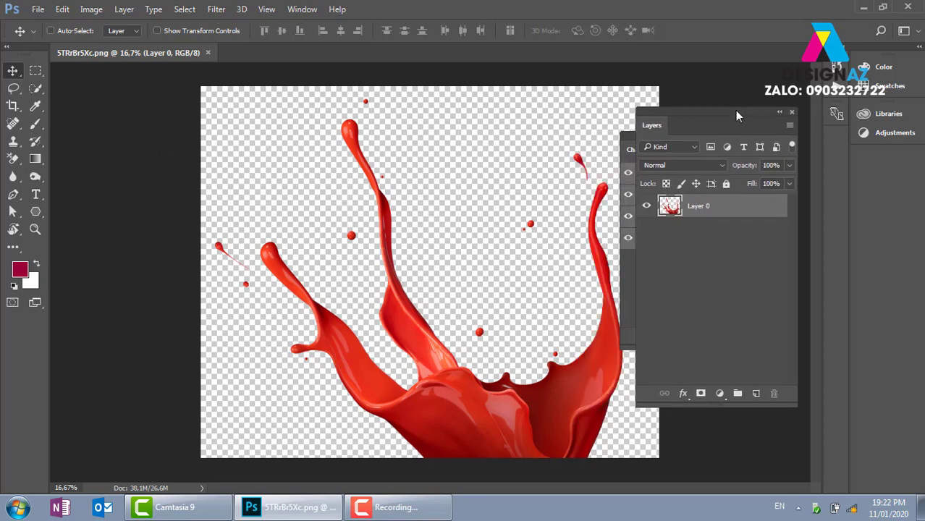
left_click(38, 10)
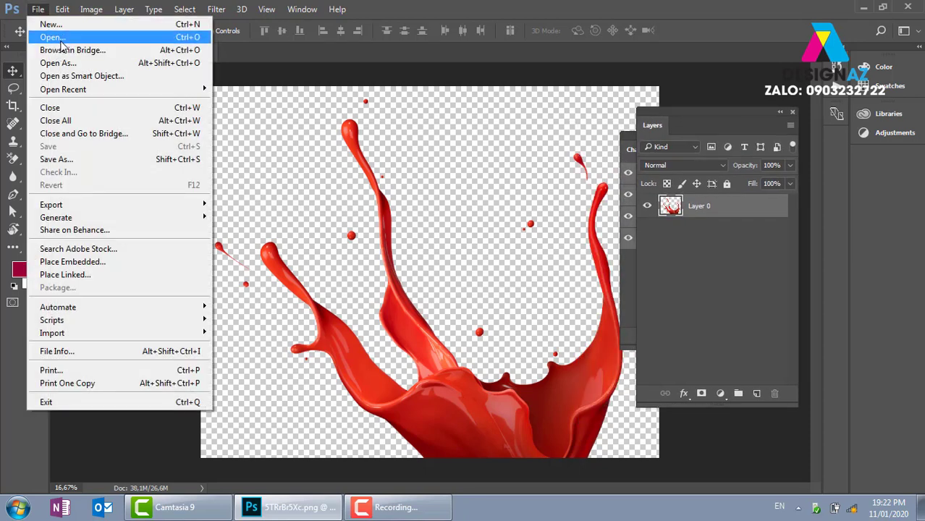
left_click(50, 34)
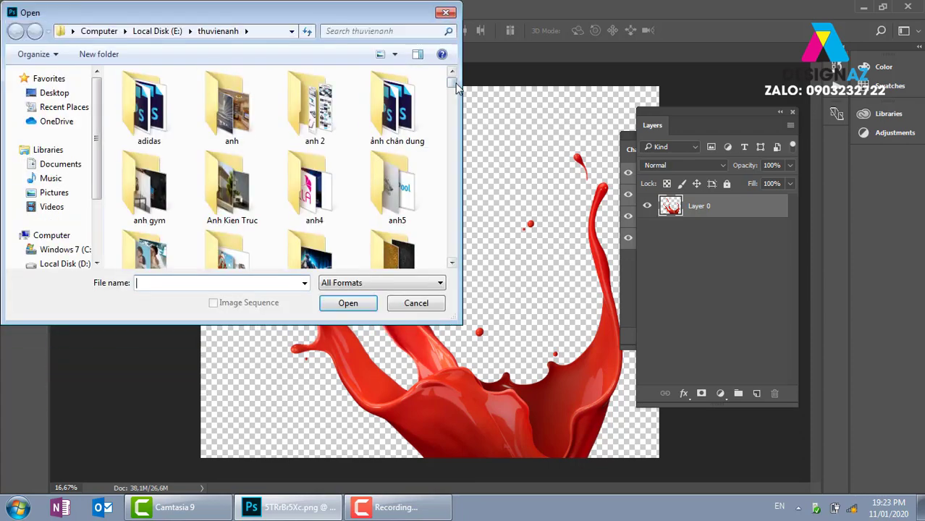
mouse_move(452, 84)
left_mouse_down()
mouse_move(449, 246)
mouse_move(444, 195)
mouse_move(427, 181)
left_mouse_up()
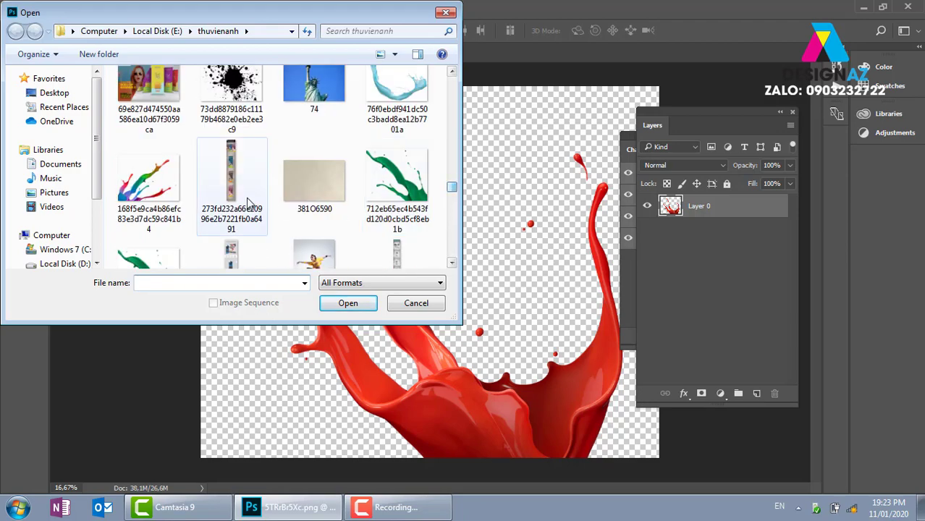
mouse_move(427, 181)
left_mouse_down()
mouse_move(448, 168)
mouse_move(449, 179)
left_mouse_up()
left_click(238, 217)
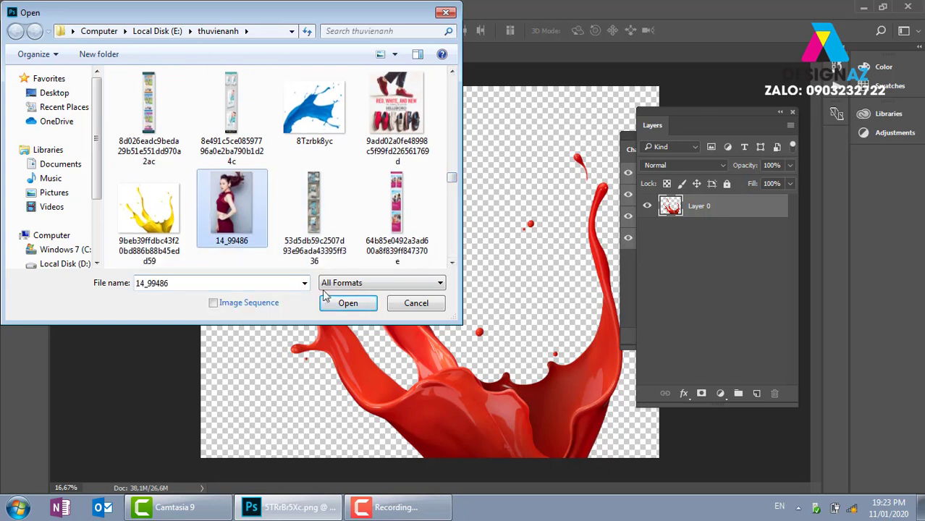
left_click(346, 303)
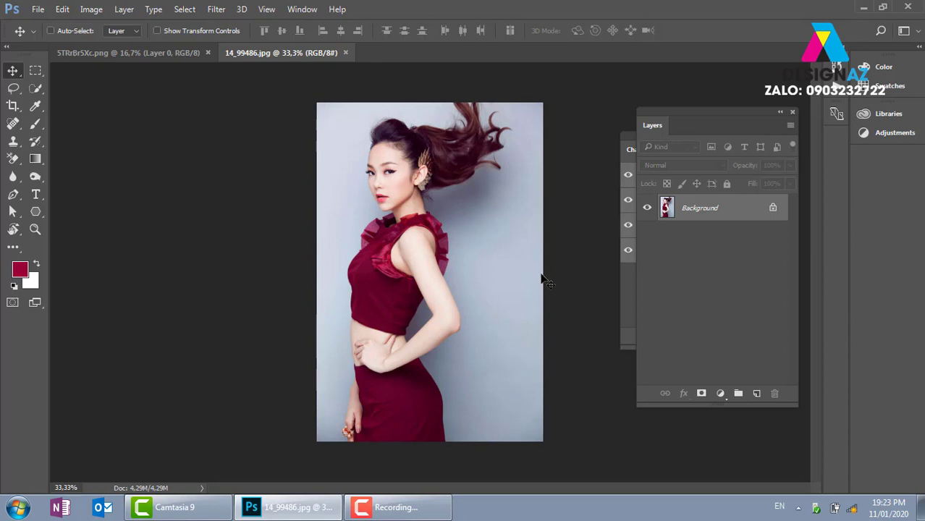
- Convert the Background to Layer 0 and widen the canvas equally on both sides with Crop
key("ctrl+minus")
key("c")
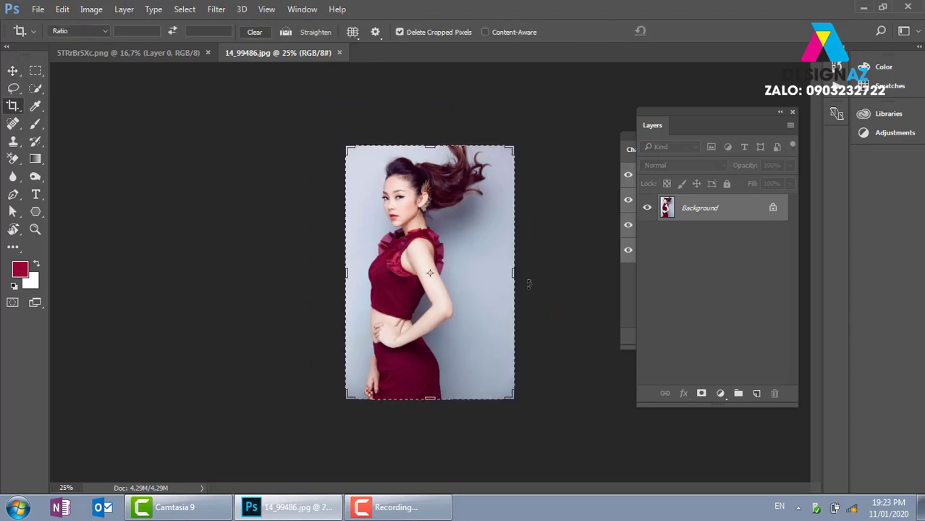
double_click(767, 208)
key("Return")
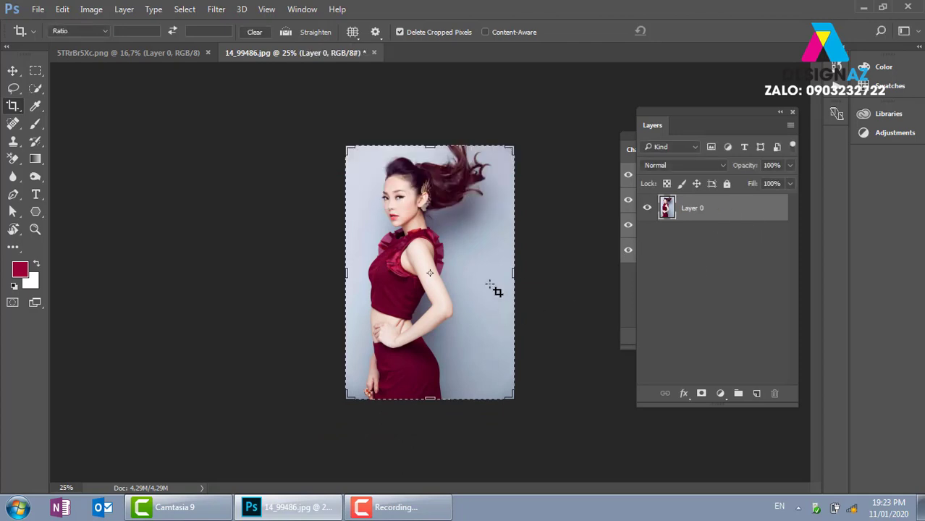
left_click_drag(517, 272, 613, 272)
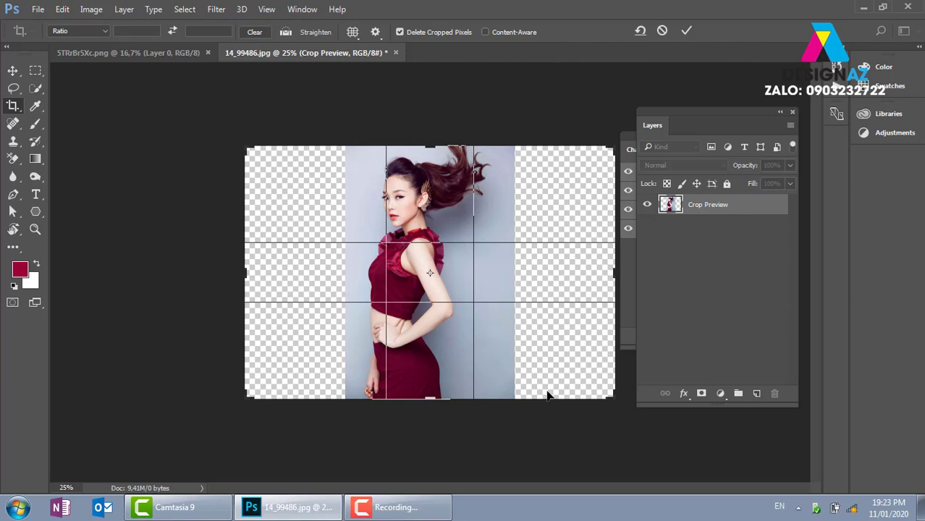
key("Return")
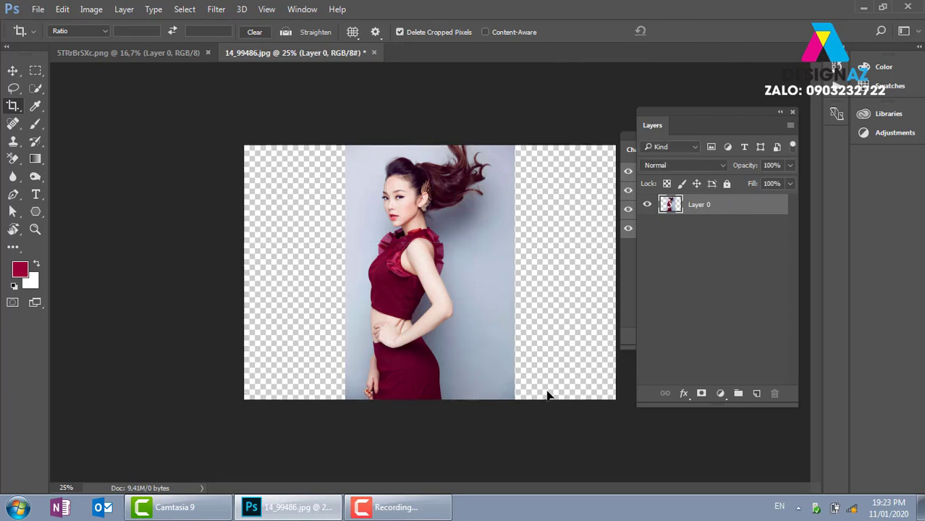
- Content-Aware fill the empty left and right strips, then return to the splash image
key("m")
left_click_drag(240, 149, 348, 458)
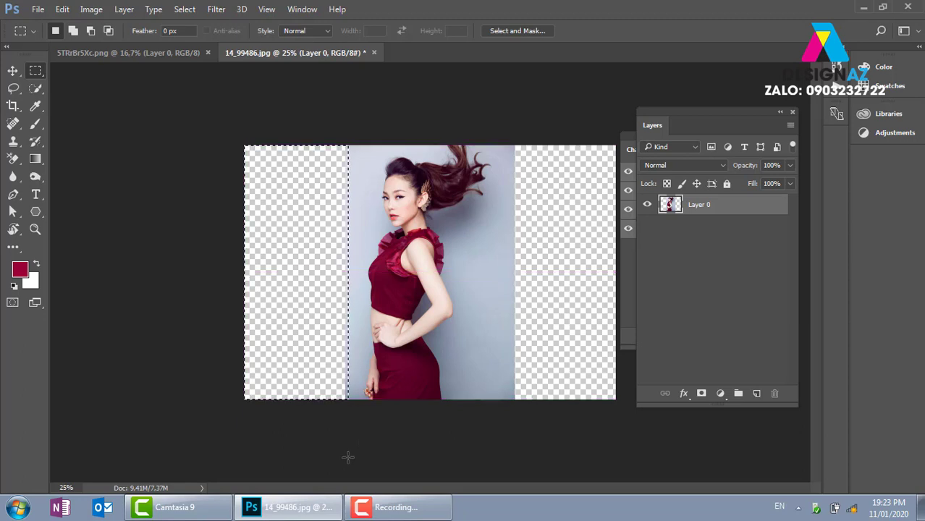
key("shift+F5")
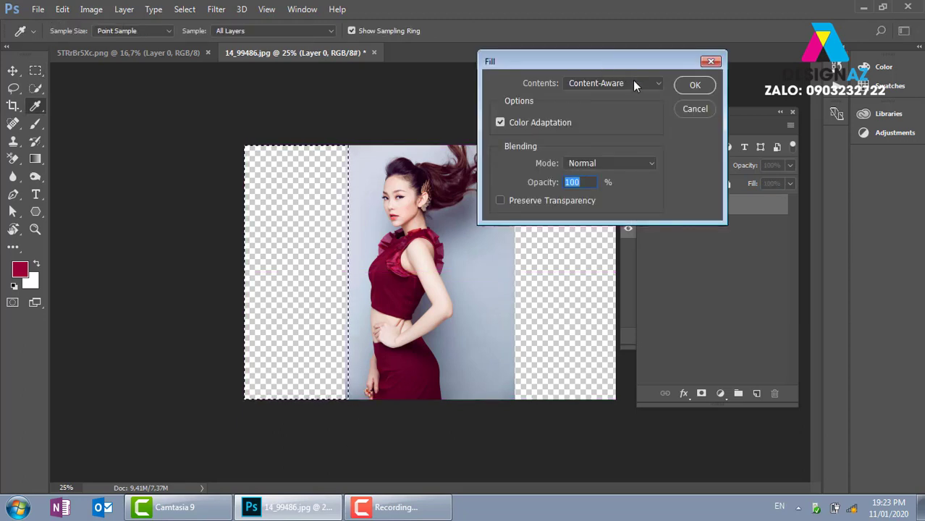
left_click(694, 84)
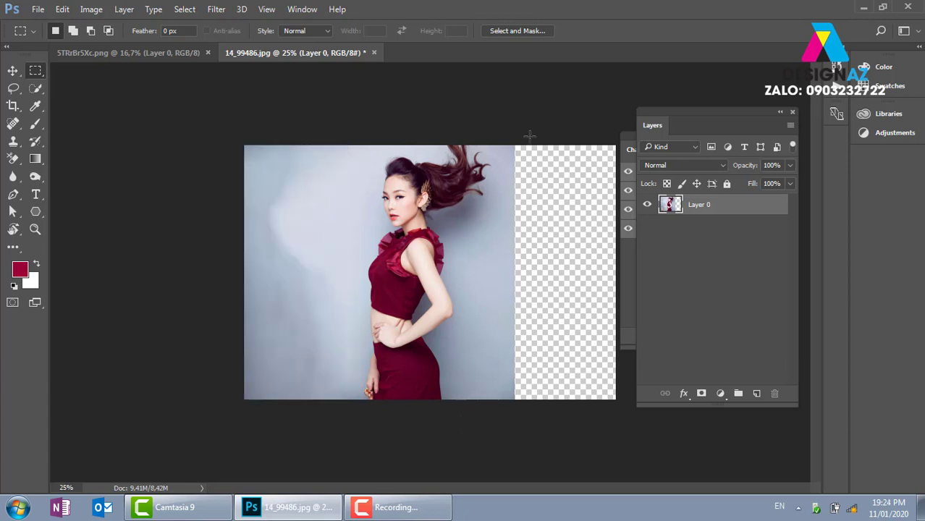
left_click_drag(513, 148, 673, 441)
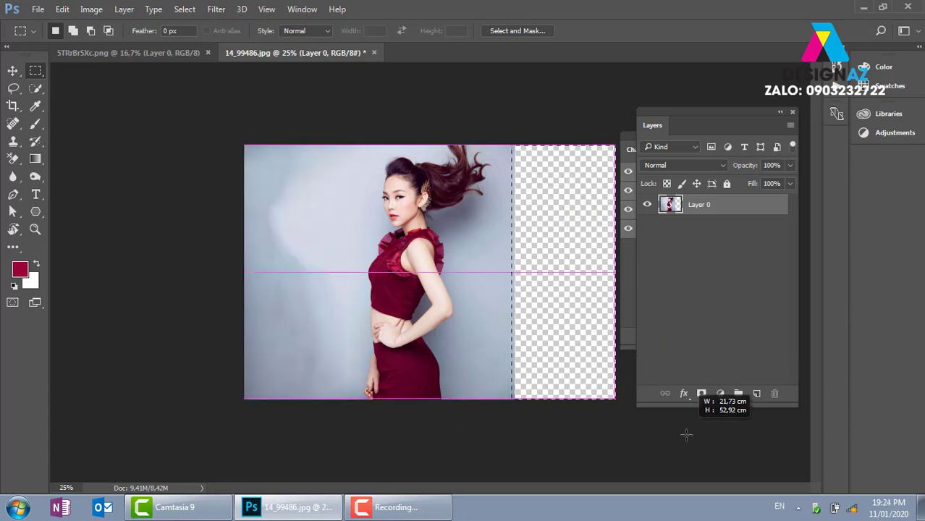
key("shift+F5")
key("Return")
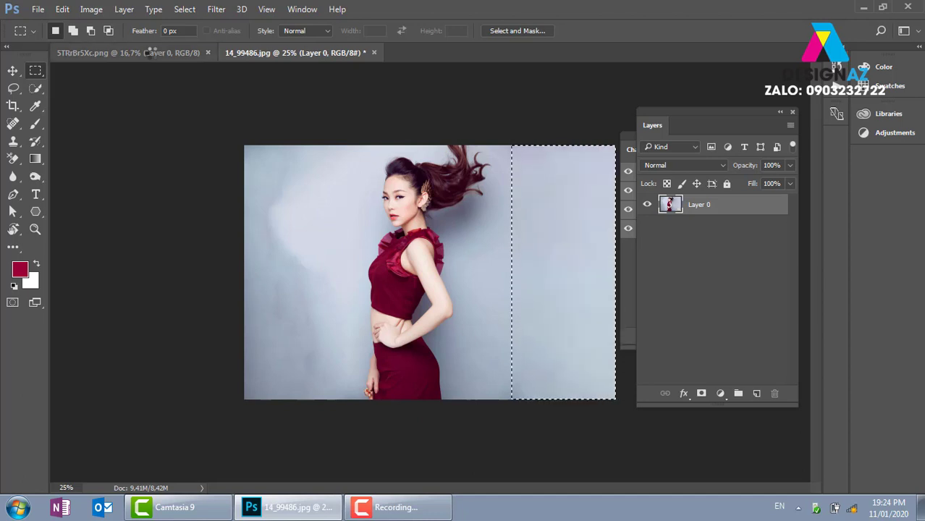
left_click(149, 53)
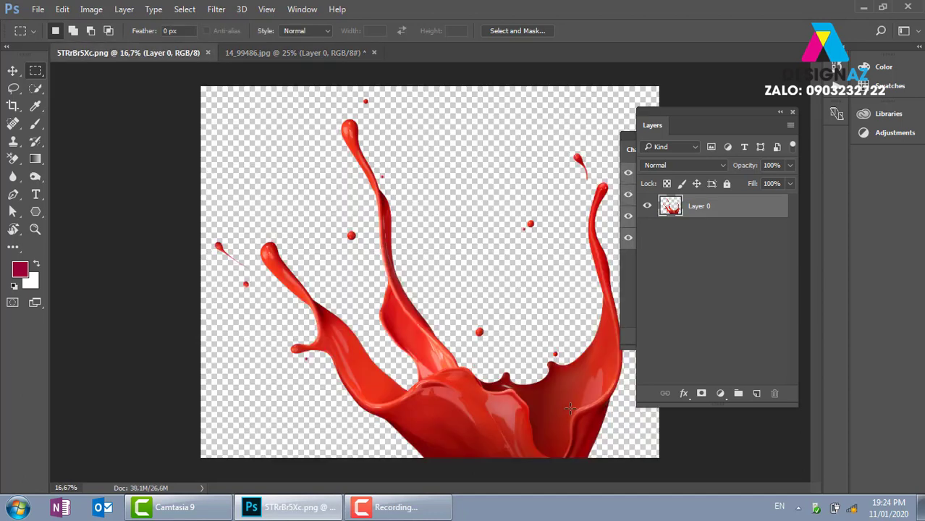
- Drag the red splash into the 14_99486 document as a new layer
key("v")
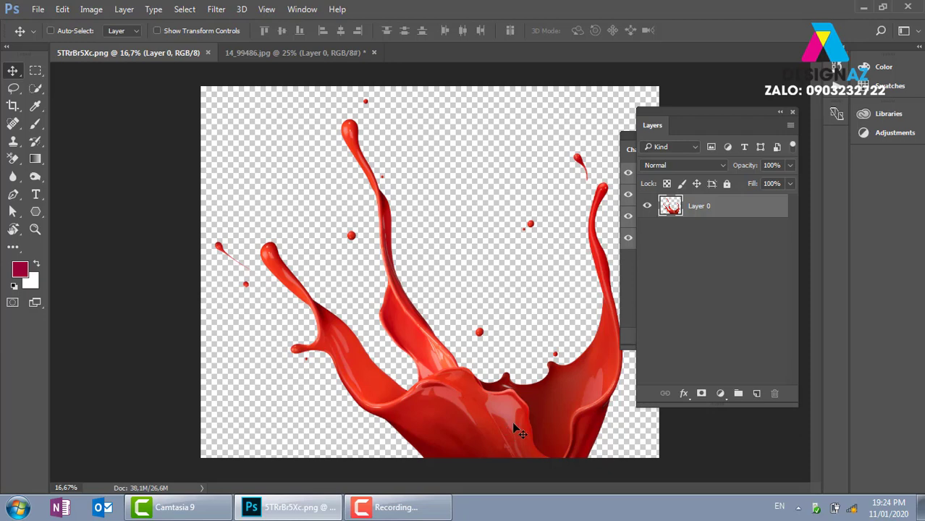
mouse_move(510, 432)
left_mouse_down()
mouse_move(333, 48)
mouse_move(425, 266)
left_mouse_up()
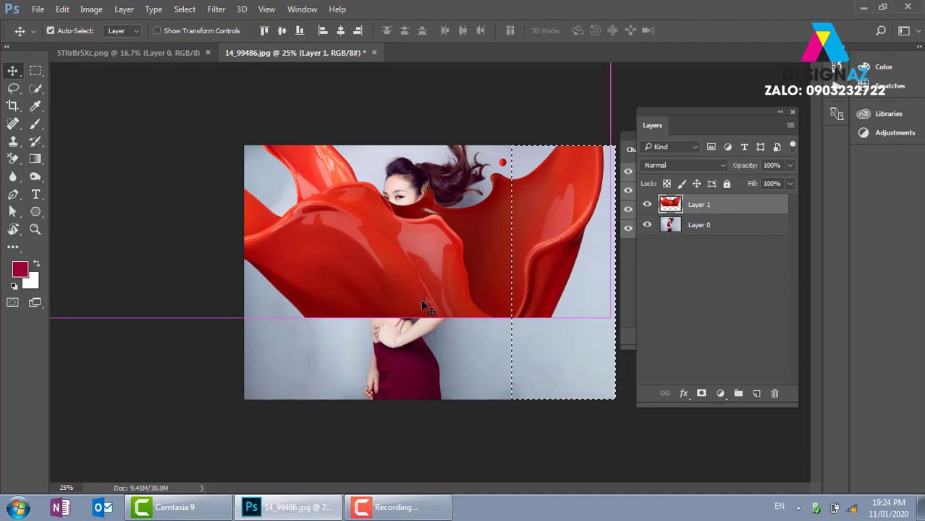
key("ctrl+minus")
key("ctrl+minus")
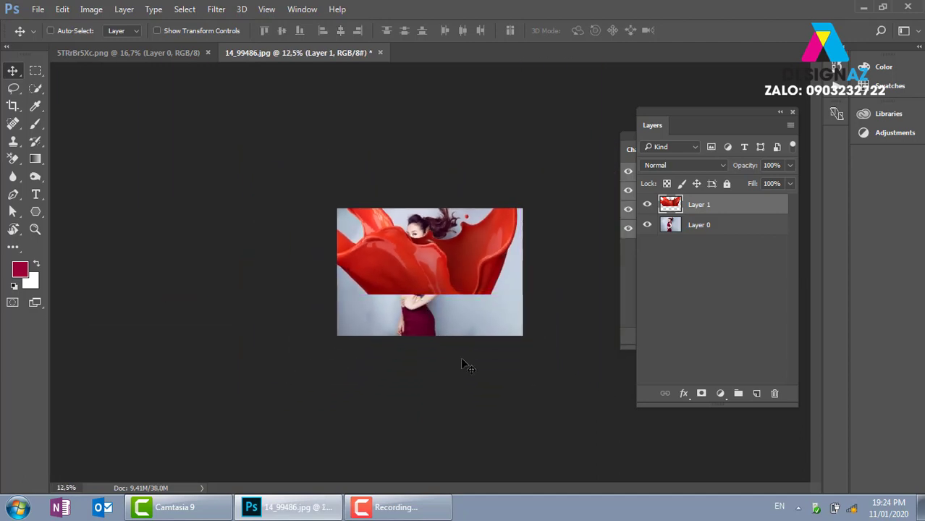
- Scale the splash down, tilt it about 1.6 degrees and place it against her shoulder
key("ctrl+t")
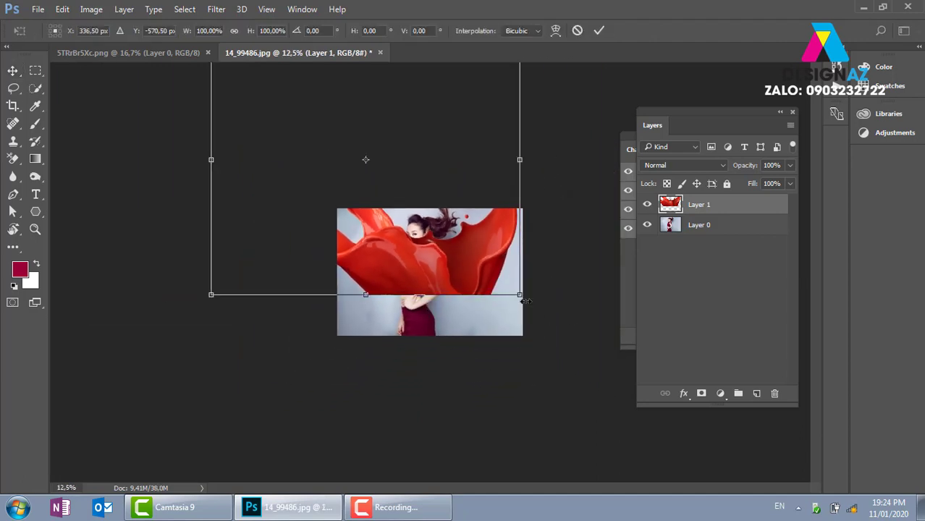
left_click_drag(518, 296, 417, 237)
left_click_drag(457, 96, 475, 233)
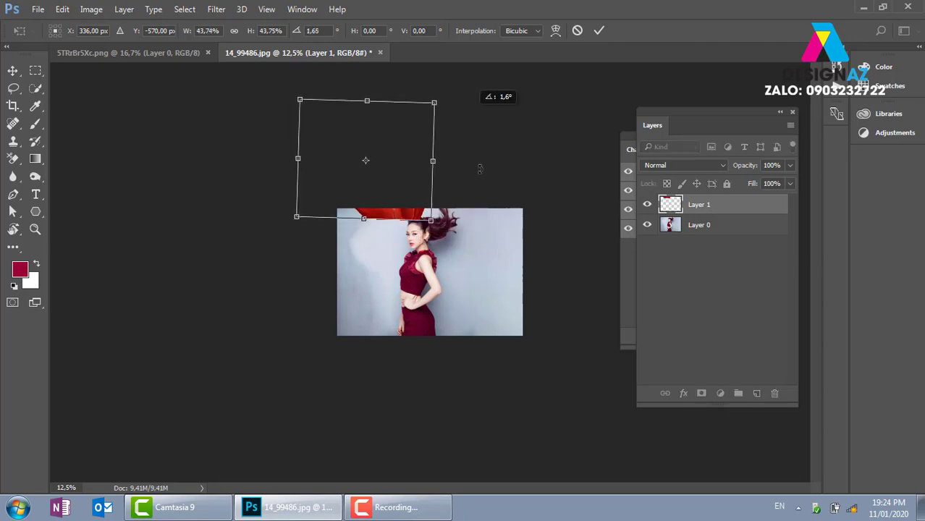
mouse_move(372, 170)
left_mouse_down()
mouse_move(446, 255)
mouse_move(486, 244)
left_mouse_up()
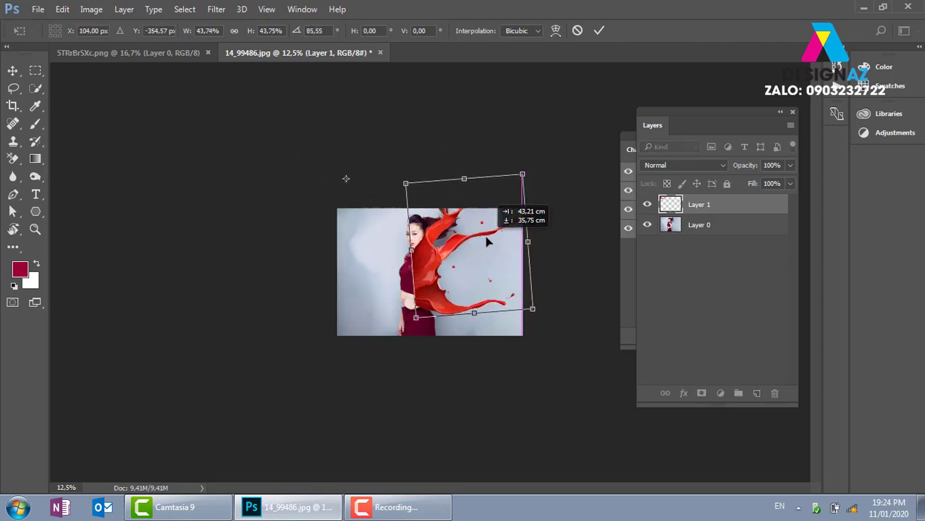
key("ctrl+plus")
key("ctrl+plus")
key("ctrl+plus")
key("ctrl+plus")
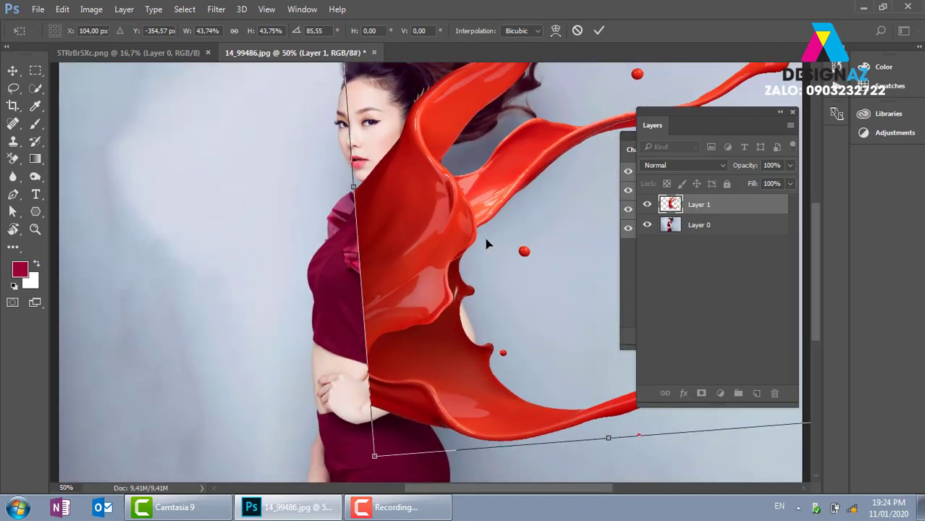
left_click_drag(382, 443, 406, 306)
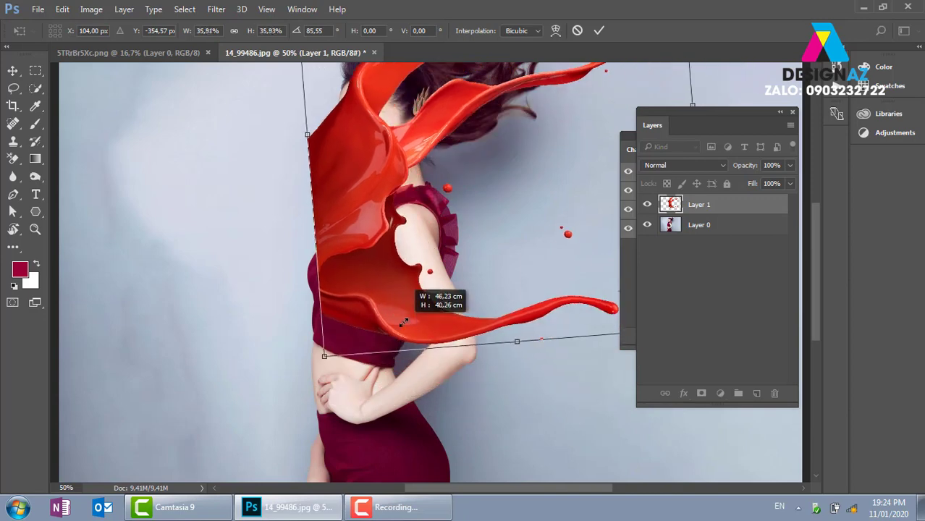
mouse_move(443, 239)
left_mouse_down()
mouse_move(489, 305)
mouse_move(489, 288)
left_mouse_up()
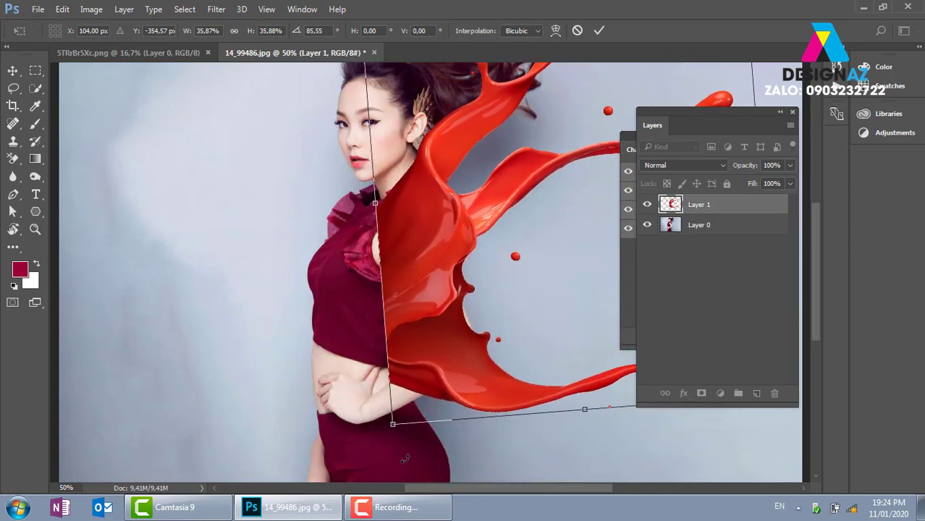
mouse_move(392, 425)
left_mouse_down()
mouse_move(393, 366)
mouse_move(435, 355)
left_mouse_up()
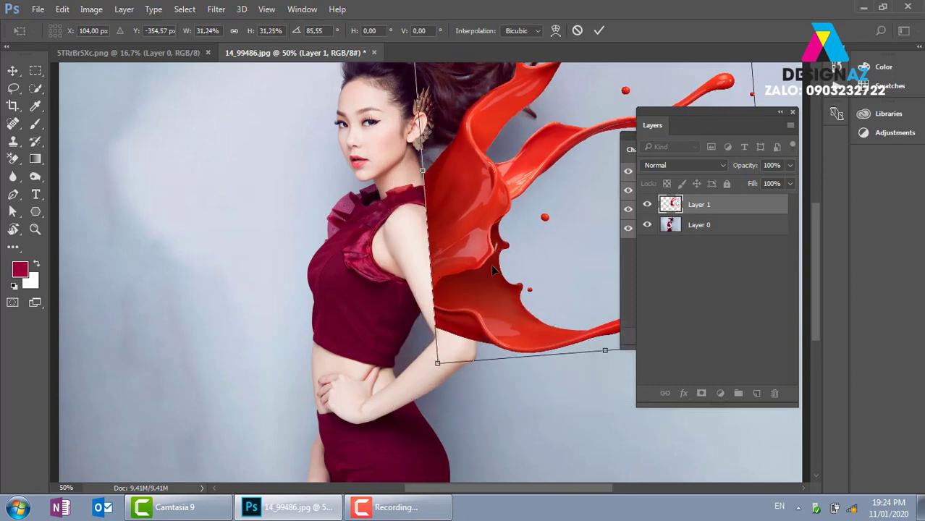
mouse_move(487, 267)
left_mouse_down()
mouse_move(468, 302)
mouse_move(454, 294)
left_mouse_up()
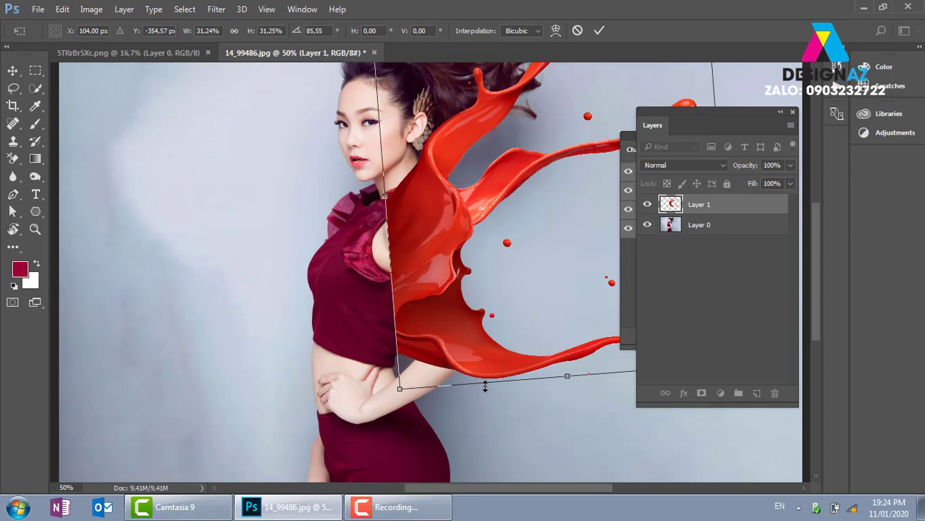
key("v")
key("Return")
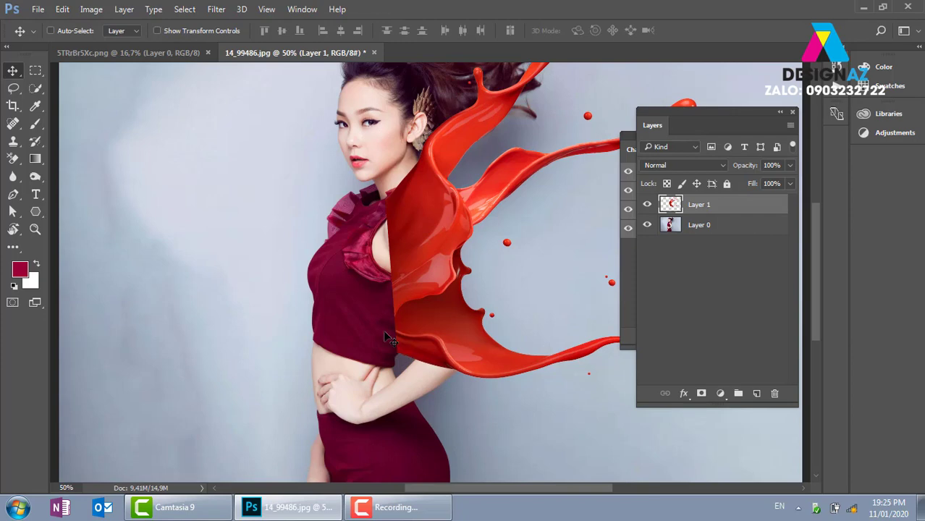
- Set the splash layer's Hue to -24 in Hue/Saturation
key("ctrl+u")
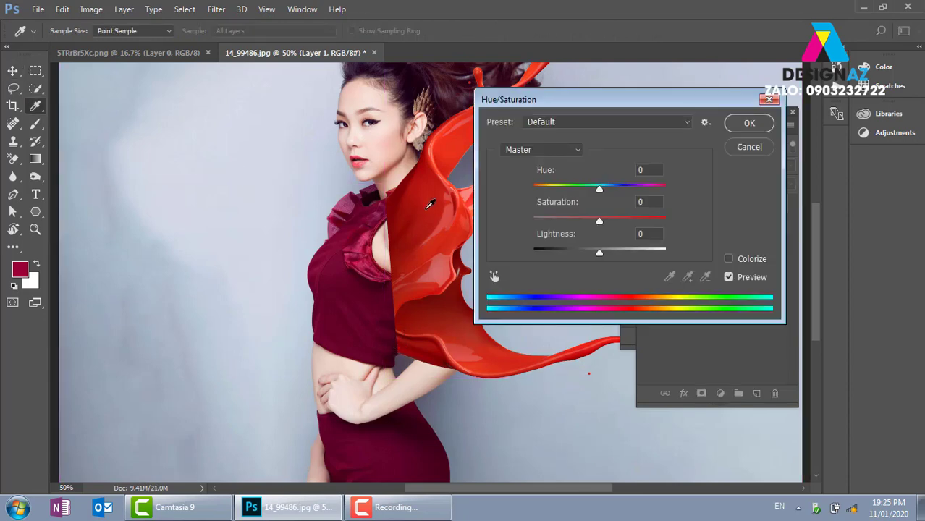
left_click_drag(599, 188, 585, 189)
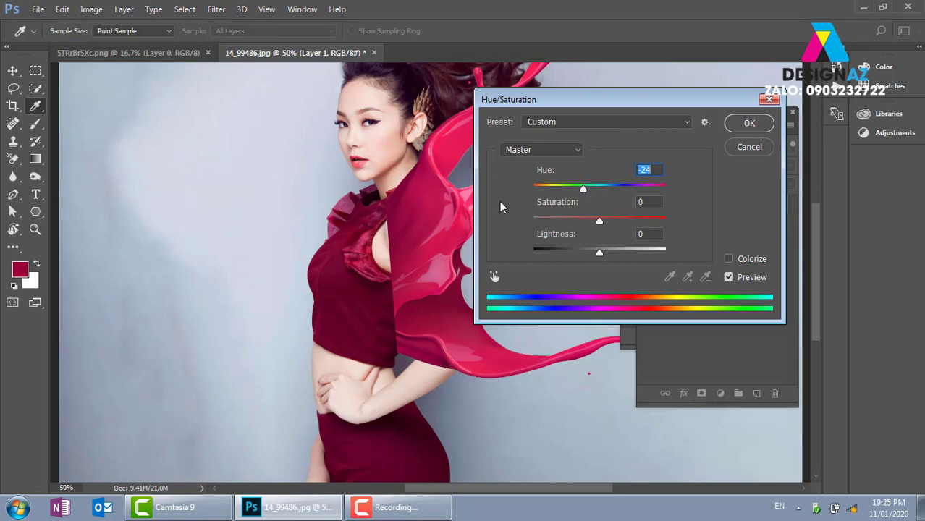
left_click(746, 124)
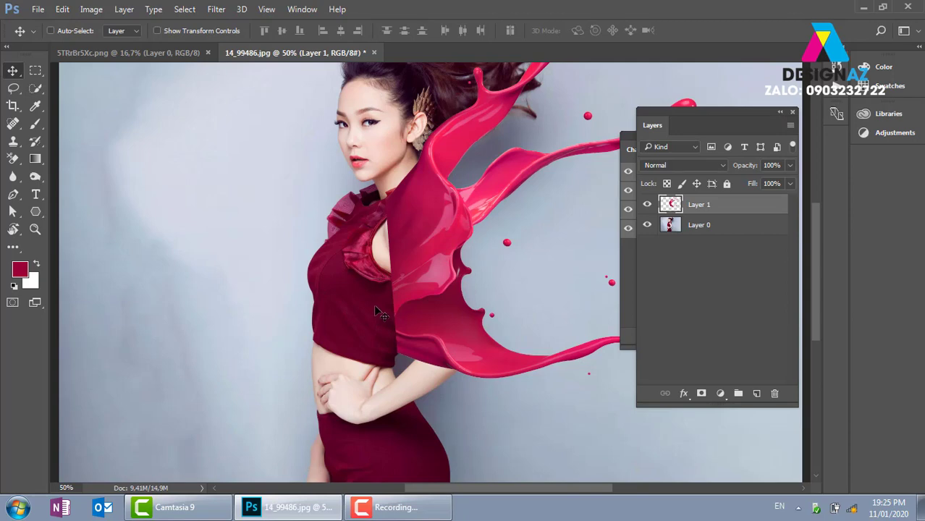
- Zoom to 100% and select the Mixer Brush with Clean and Load after each stroke enabled
key("ctrl+plus")
key("ctrl+plus")
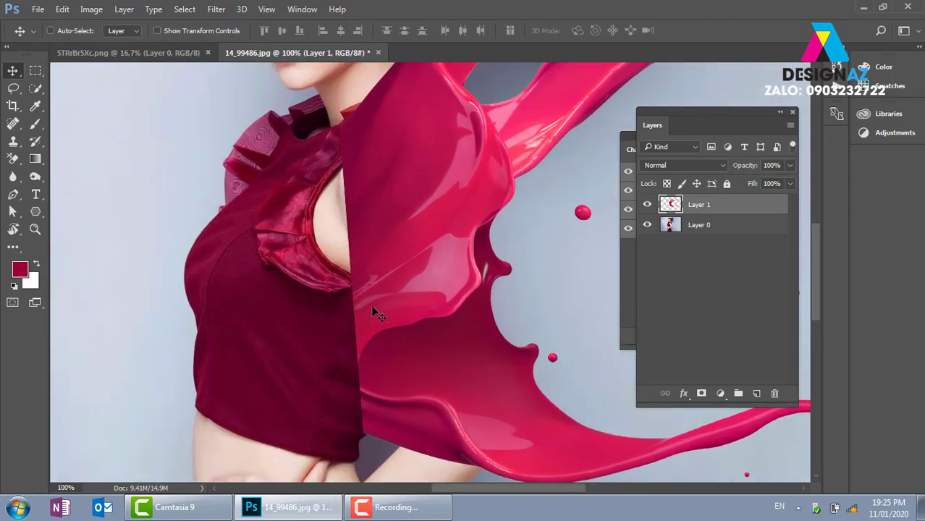
left_click_drag(438, 159, 434, 296)
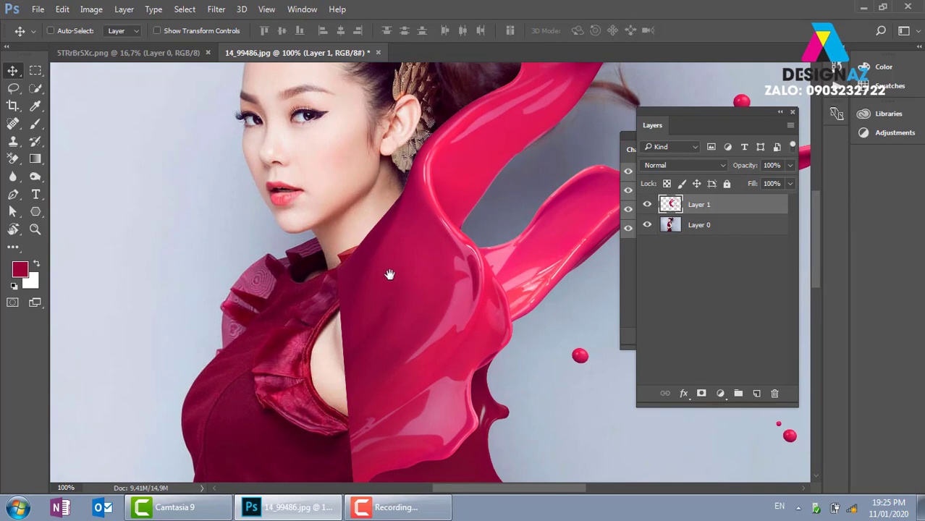
left_click(37, 122)
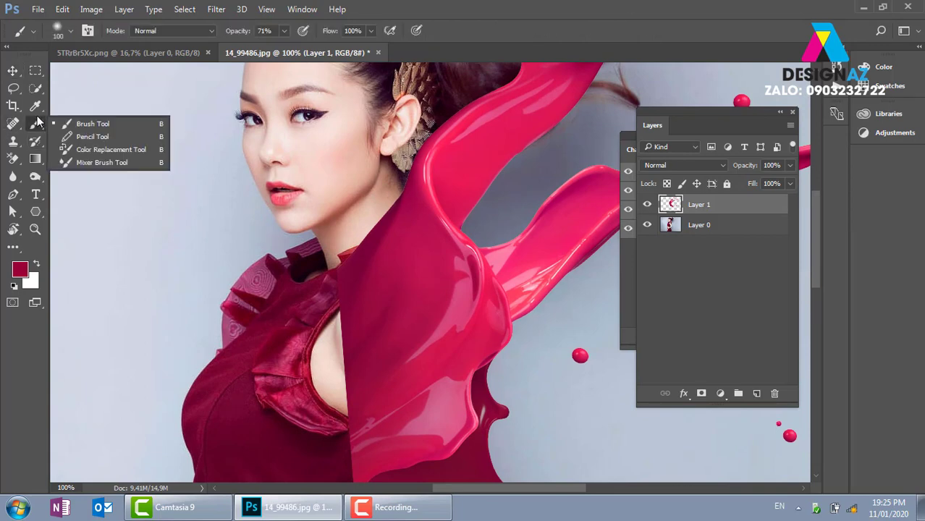
left_click(91, 162)
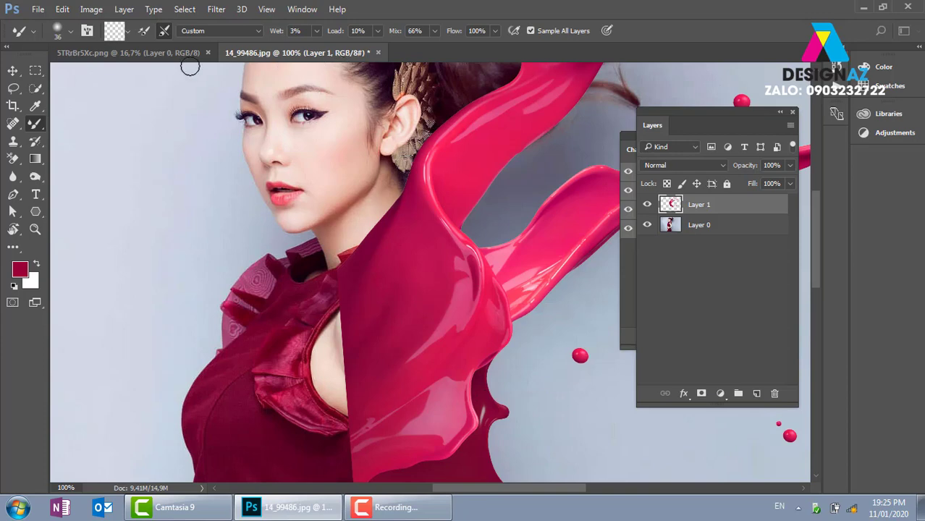
left_click(162, 32)
left_click(144, 34)
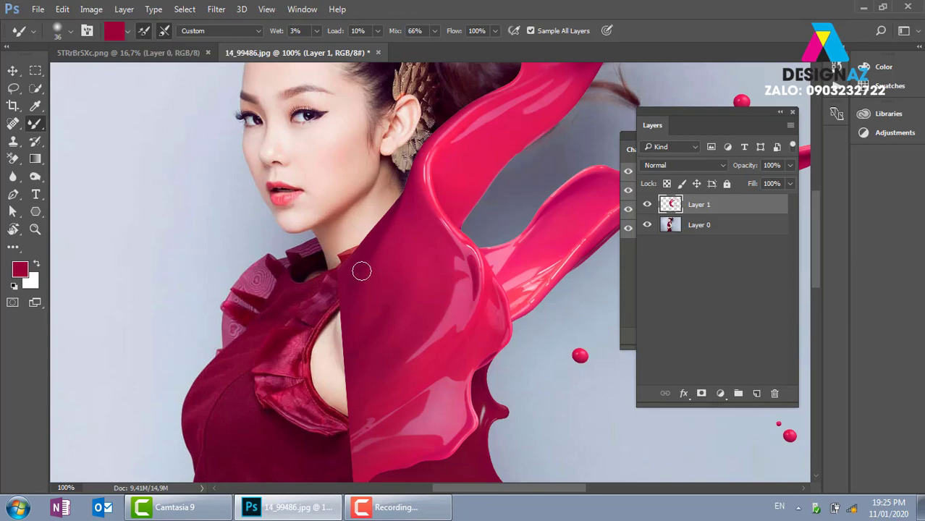
- Sample the dress colour, blend paint over the collar, and sample a brighter crimson
key("i")
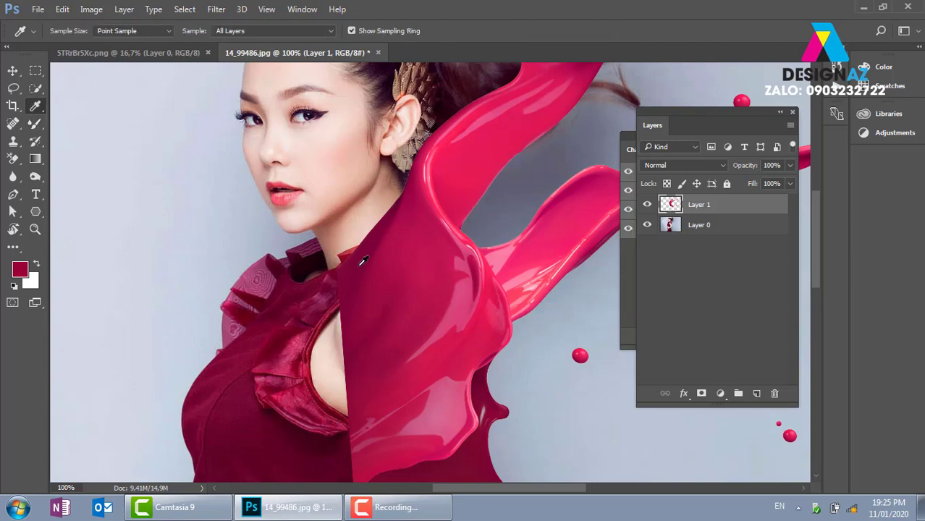
key("b")
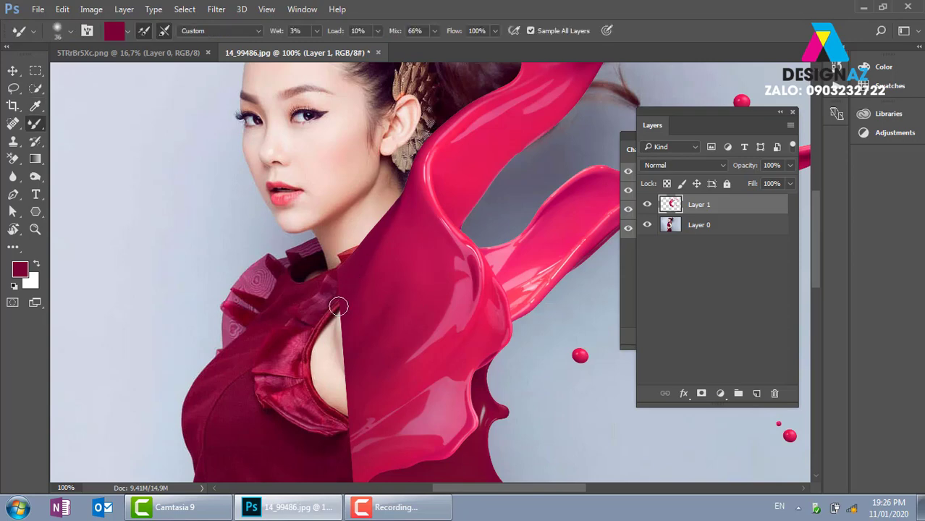
mouse_move(336, 281)
left_mouse_down()
mouse_move(306, 315)
mouse_move(374, 244)
mouse_move(326, 309)
left_mouse_up()
key("i")
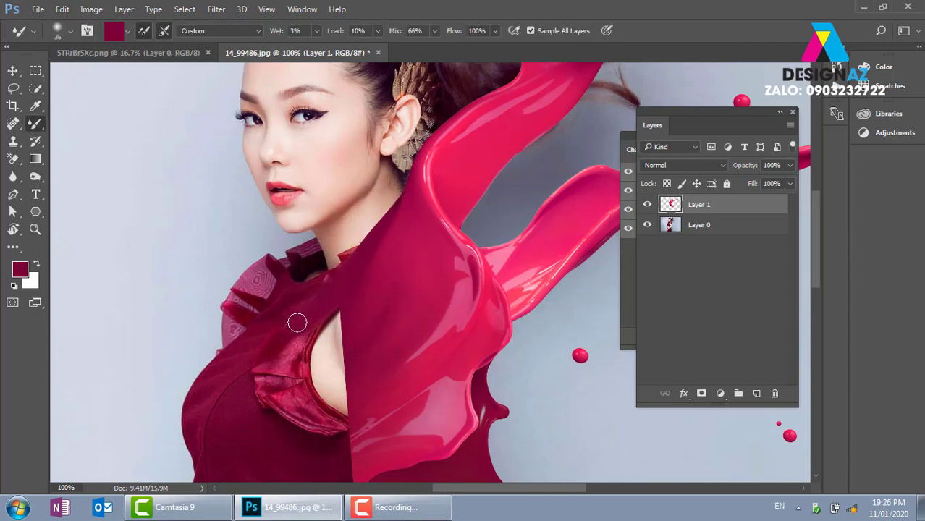
key("i")
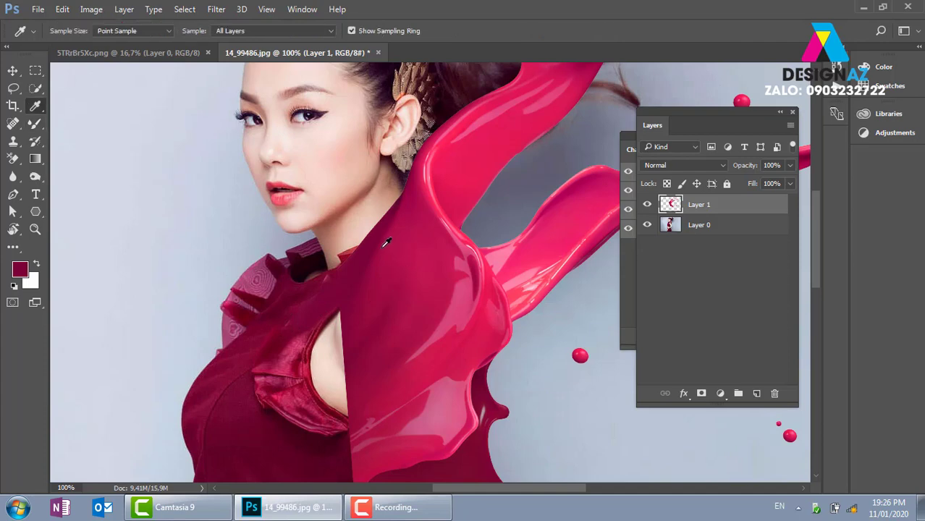
left_click(387, 243)
- Shrink the mixer brush to 9 px and zoom to 300% on the shoulder
key("b")
right_click(378, 262)
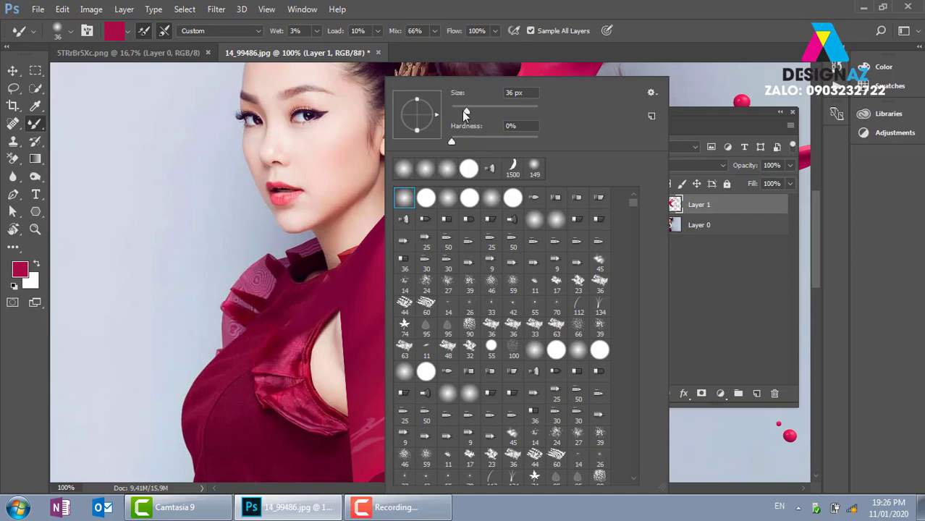
left_click_drag(465, 114, 455, 114)
left_click(372, 267)
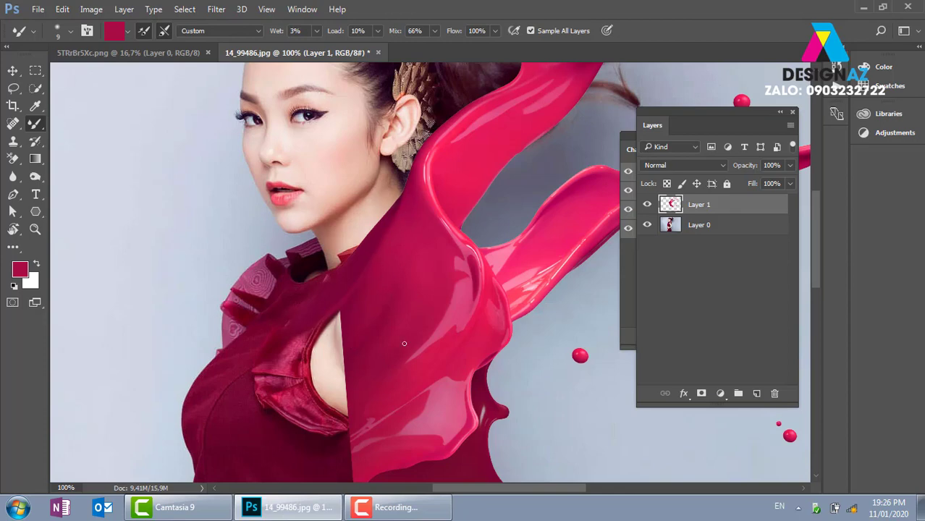
mouse_move(352, 324)
left_mouse_down()
mouse_move(386, 246)
mouse_move(305, 190)
left_mouse_up()
key("ctrl+plus")
key("ctrl+plus")
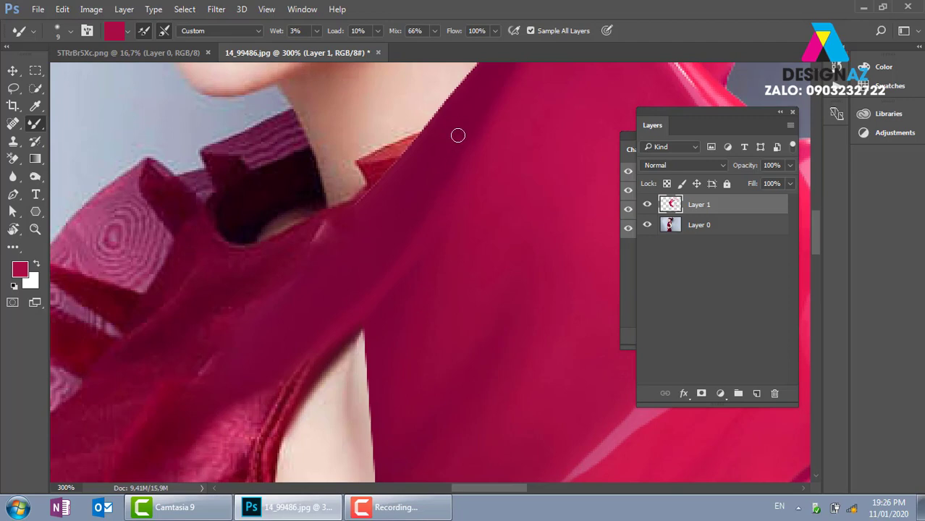
- Set the mixer brush colour to dark crimson 68002d
key("i")
left_click(470, 125)
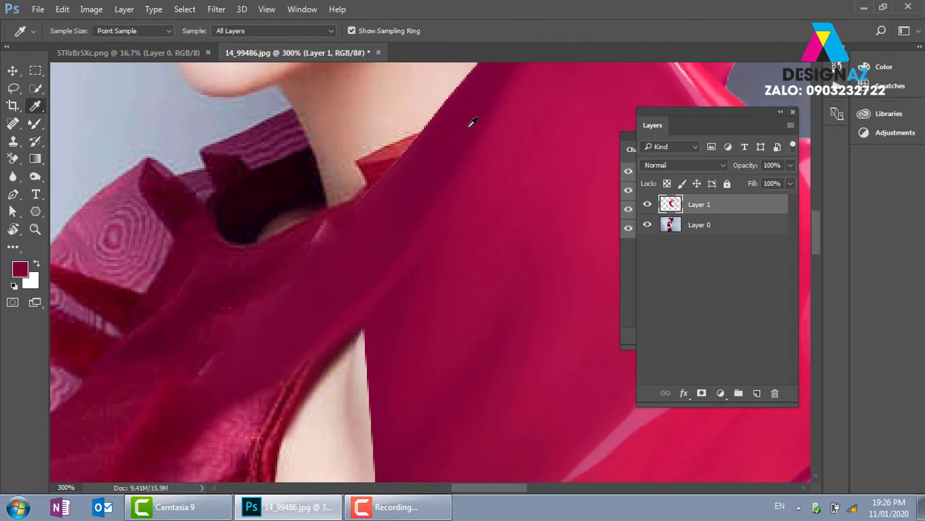
key("b")
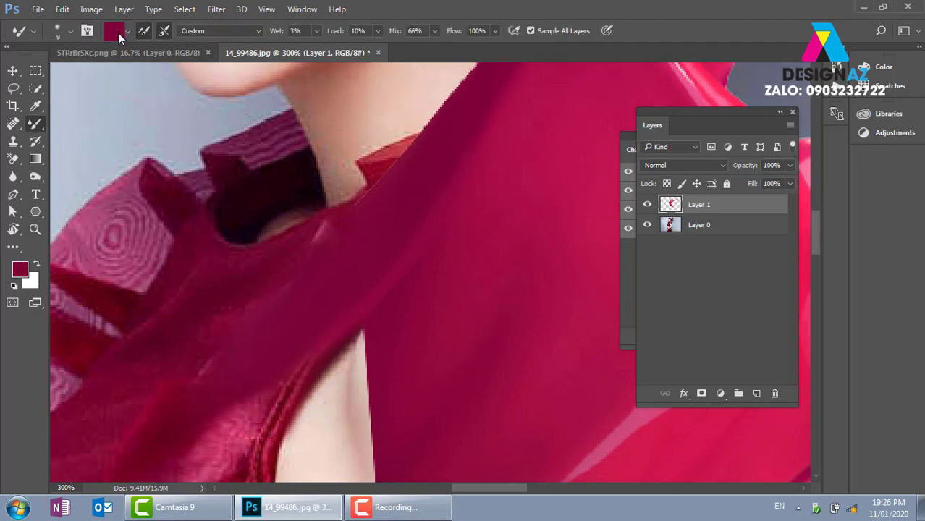
left_click(115, 32)
left_click(459, 219)
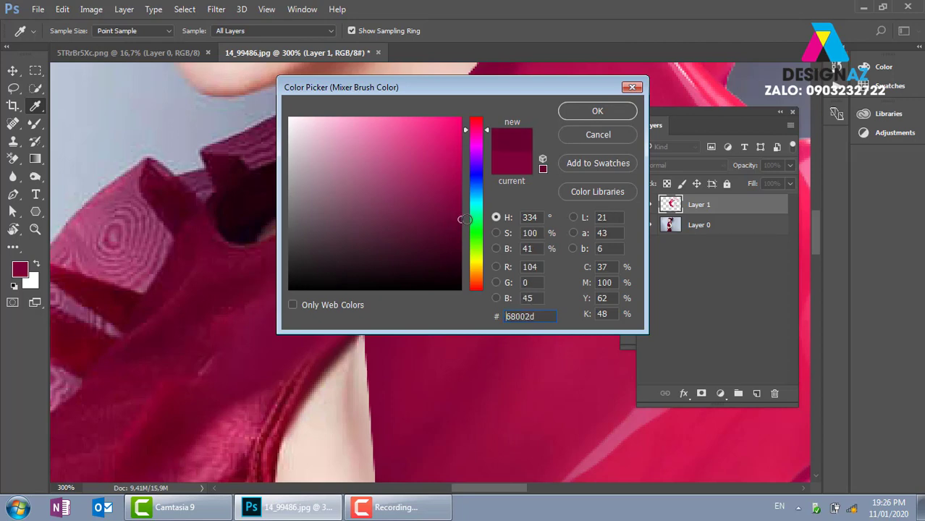
left_click(595, 113)
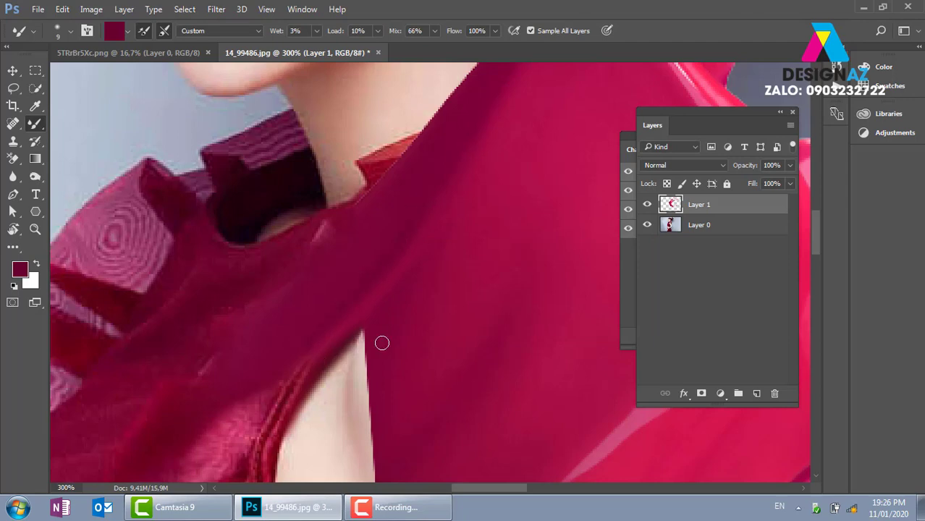
- Switch the brush colour to lighter pink ab1651 and smooth the fabric crease
key("i")
left_click(379, 291)
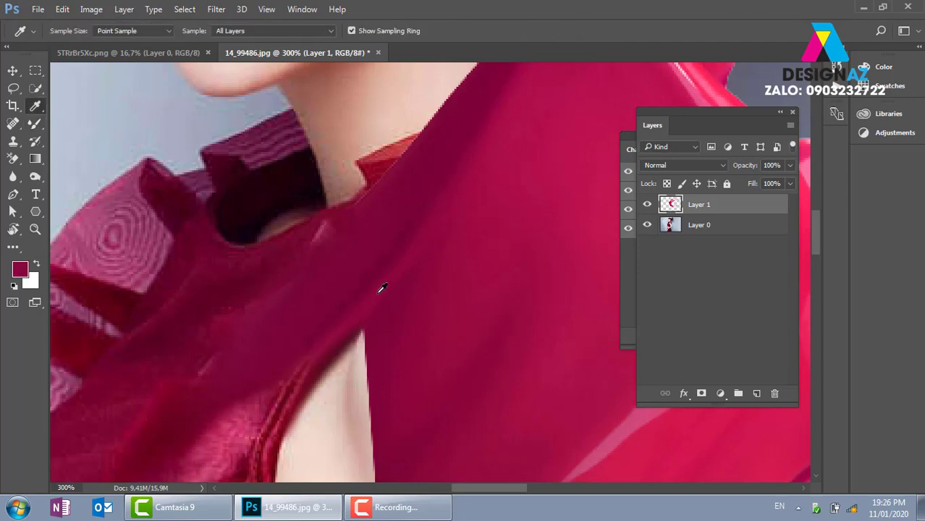
key("b")
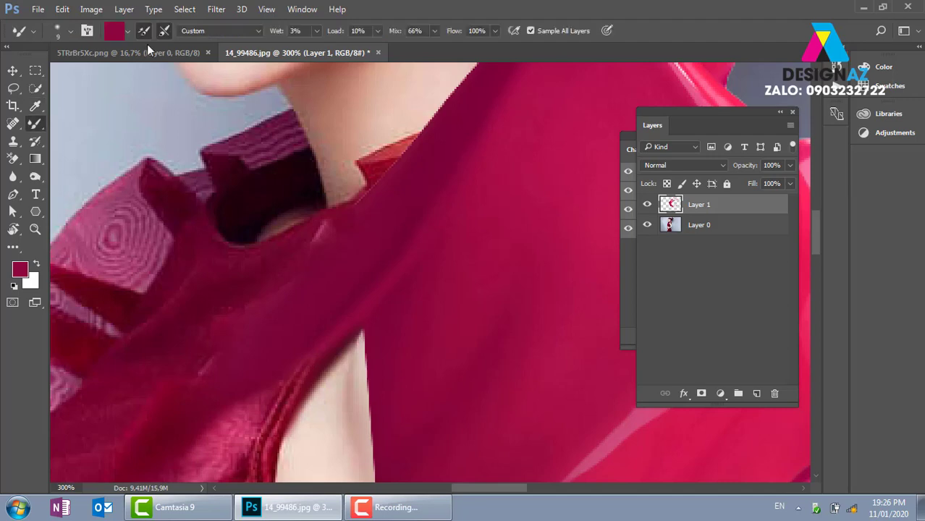
left_click(119, 32)
left_click(436, 174)
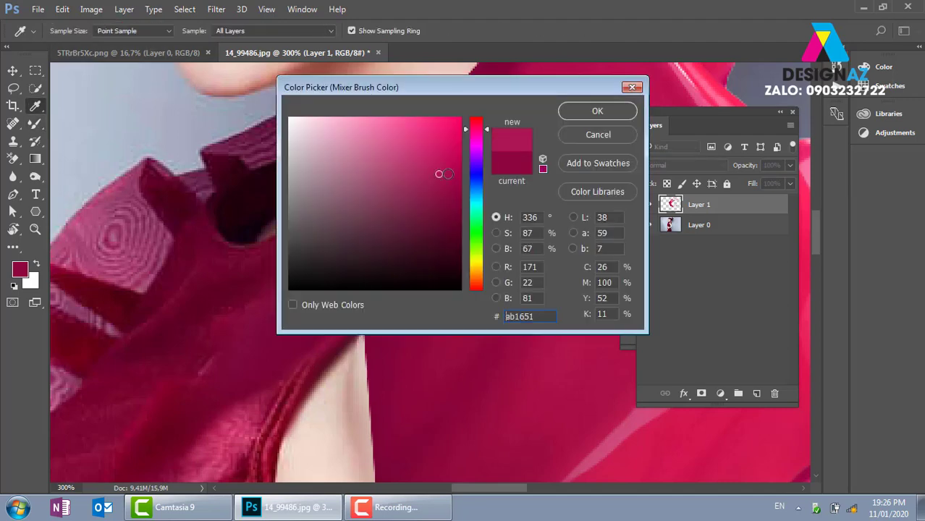
left_click(598, 111)
mouse_move(401, 310)
left_mouse_down()
mouse_move(361, 310)
mouse_move(401, 266)
mouse_move(359, 316)
mouse_move(444, 214)
left_mouse_up()
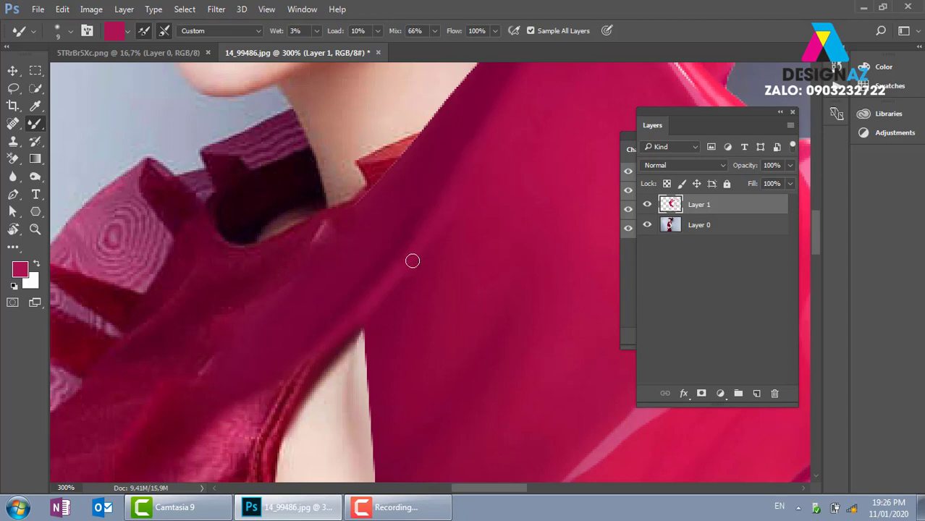
- Enlarge the brush to 26 px, smooth the lower and left fabric edges, and zoom out
left_click_drag(454, 331, 412, 264)
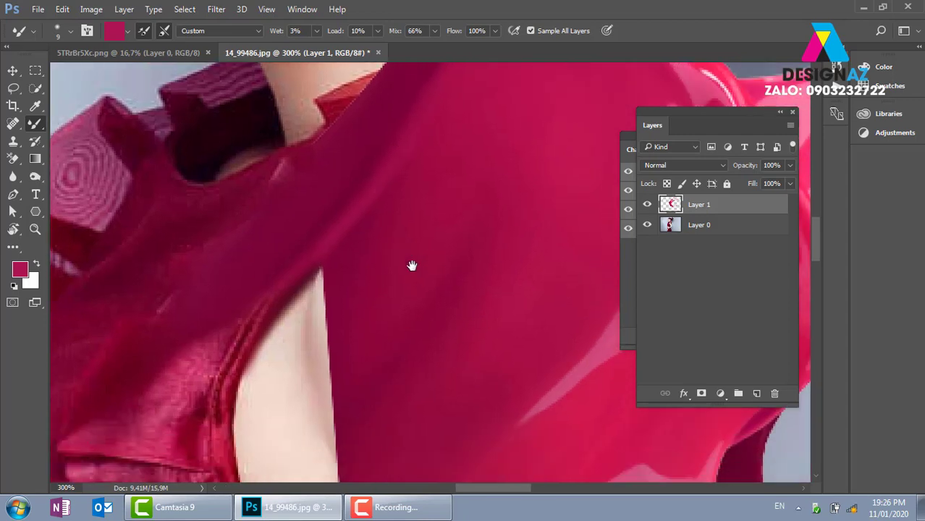
right_click(456, 215)
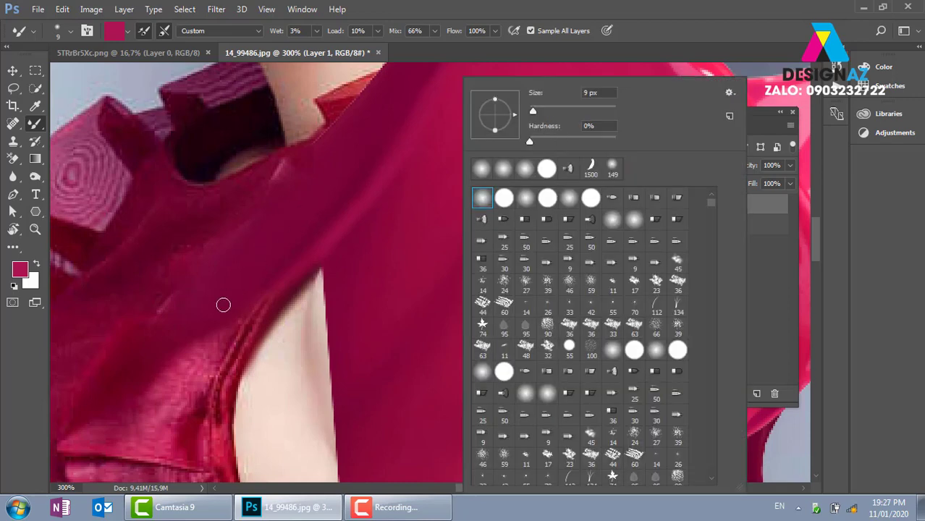
left_click(192, 362)
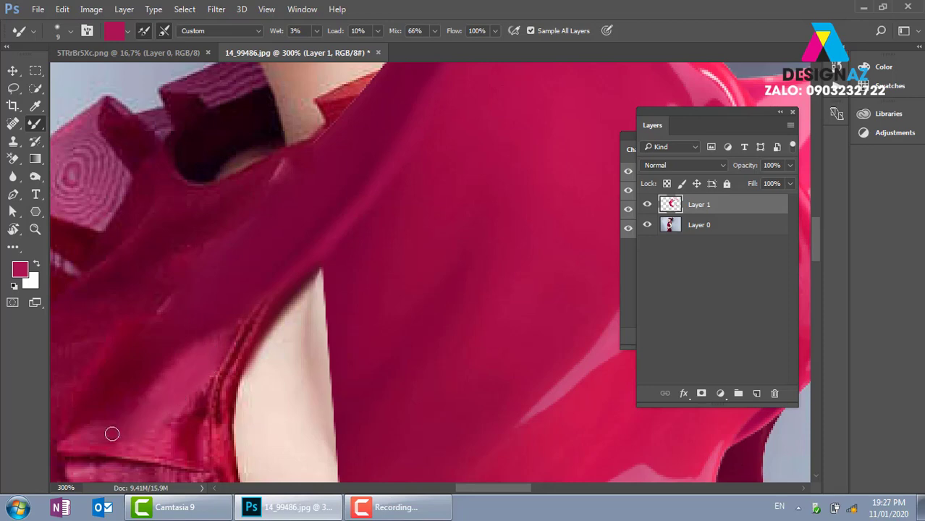
right_click(204, 364)
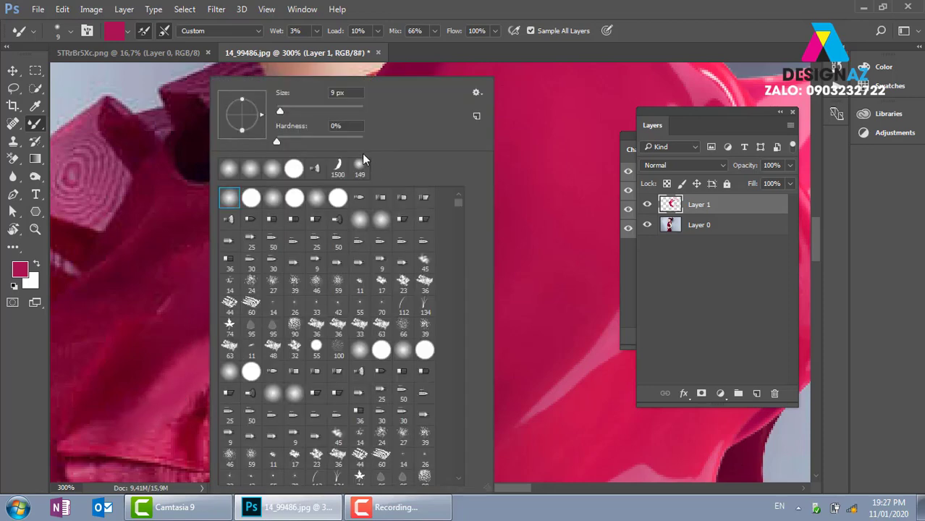
left_click_drag(280, 110, 286, 110)
left_click(174, 406)
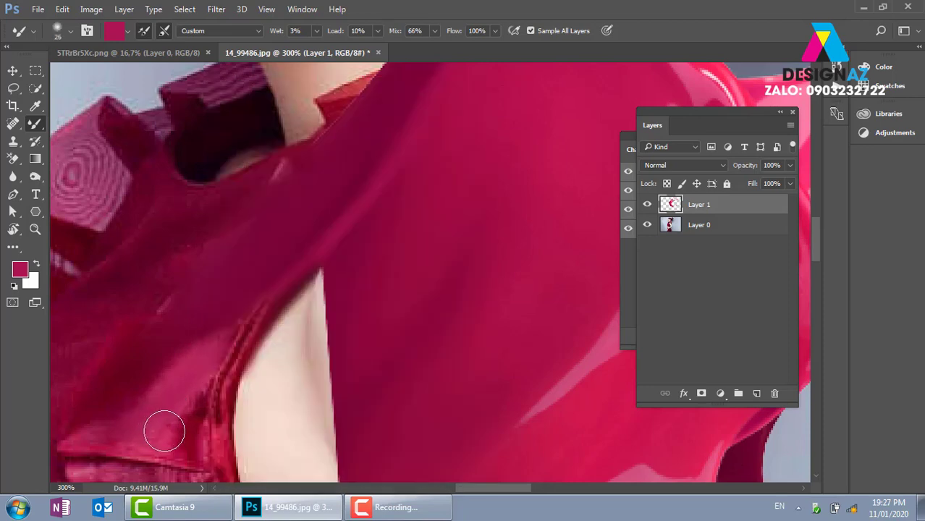
mouse_move(189, 450)
left_mouse_down()
mouse_move(120, 433)
mouse_move(169, 405)
mouse_move(90, 435)
left_mouse_up()
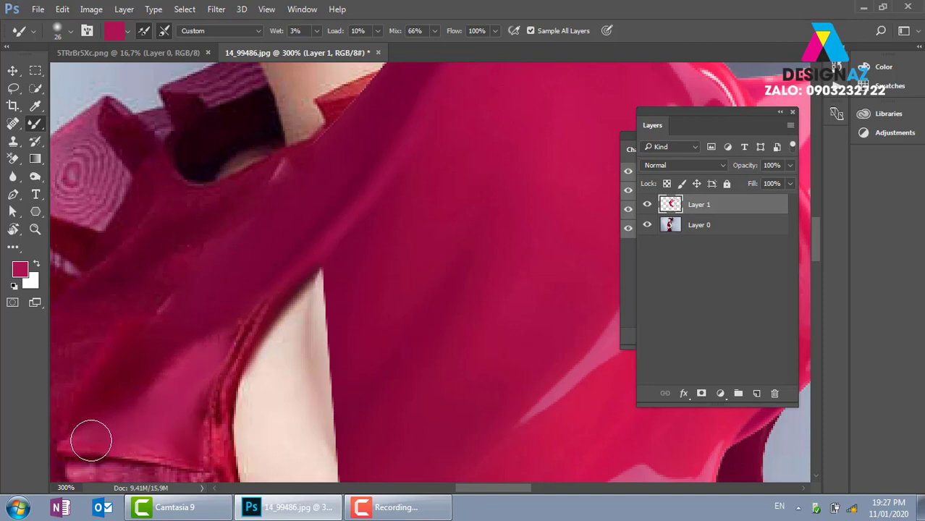
mouse_move(188, 370)
left_mouse_down()
mouse_move(291, 242)
mouse_move(219, 327)
left_mouse_up()
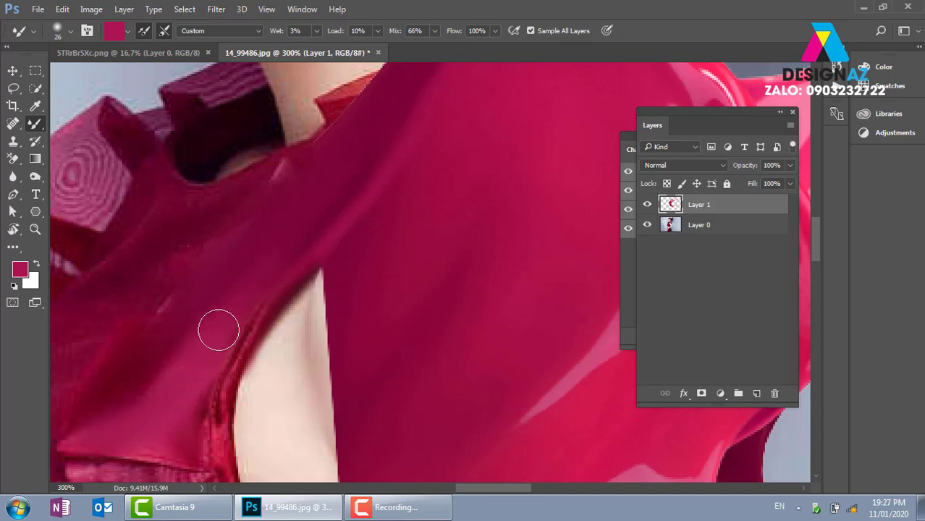
mouse_move(188, 368)
left_mouse_down()
mouse_move(158, 398)
mouse_move(91, 404)
mouse_move(252, 243)
left_mouse_up()
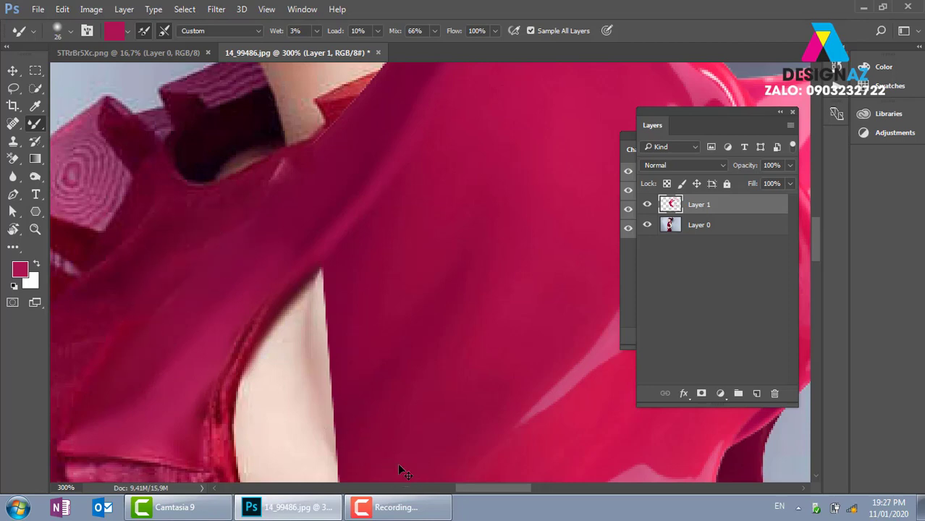
key("ctrl+minus")
key("ctrl+minus")
key("ctrl+minus")
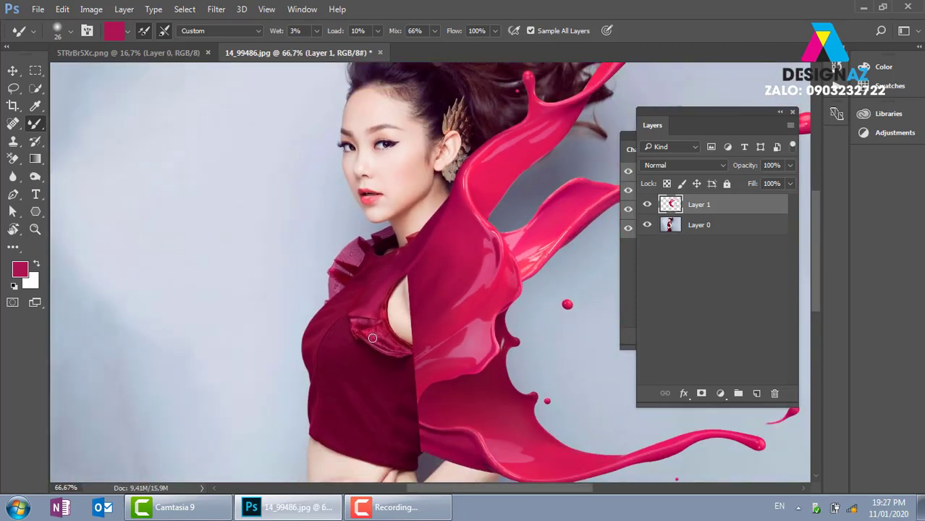
- Zoom in on the armpit and set the brush to deep magenta at 15 px
key("ctrl+plus")
key("ctrl+plus")
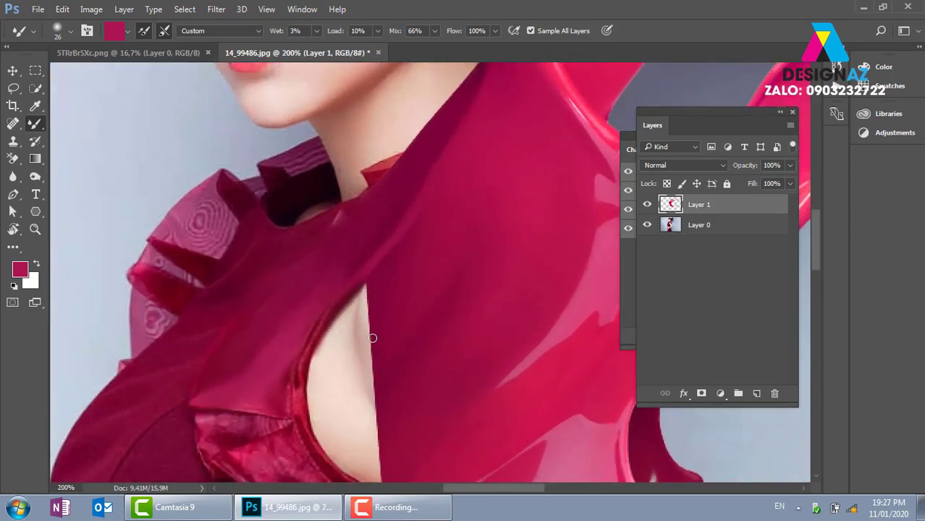
key("i")
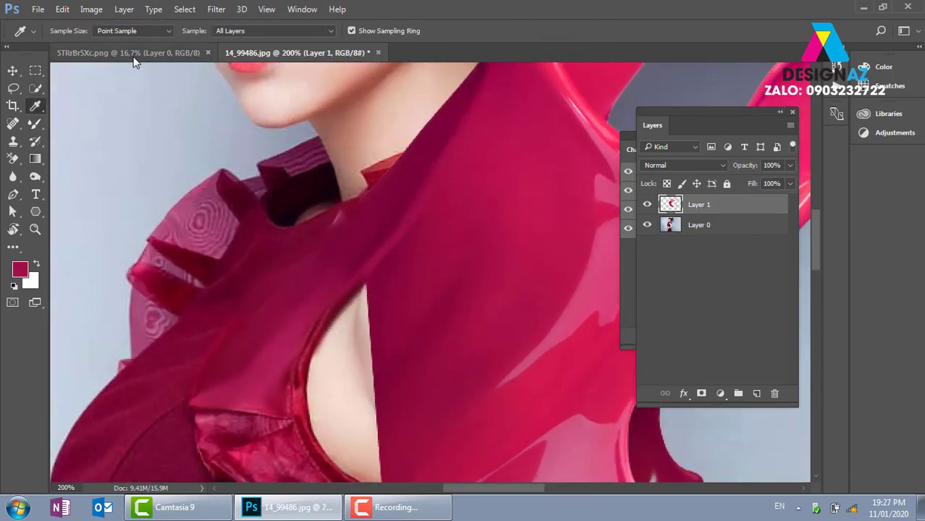
key("b")
left_click(113, 33)
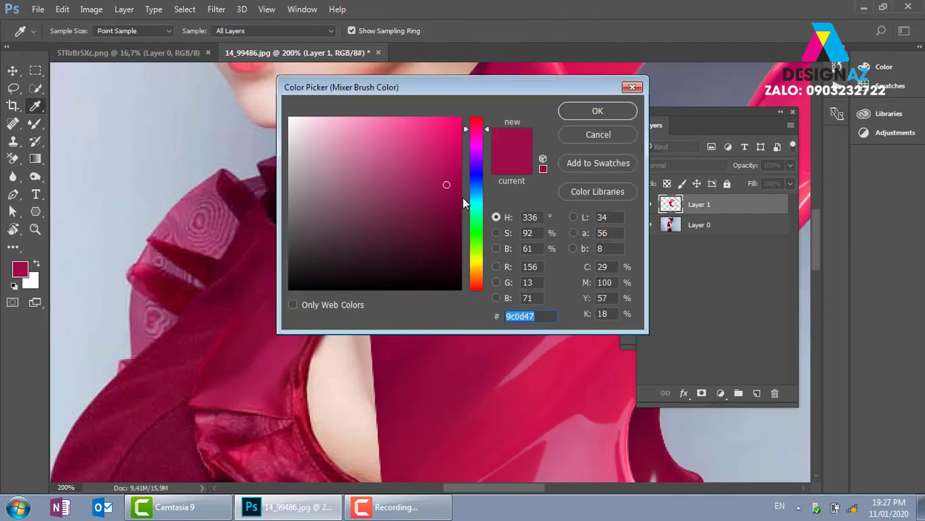
left_click(436, 172)
left_click(597, 110)
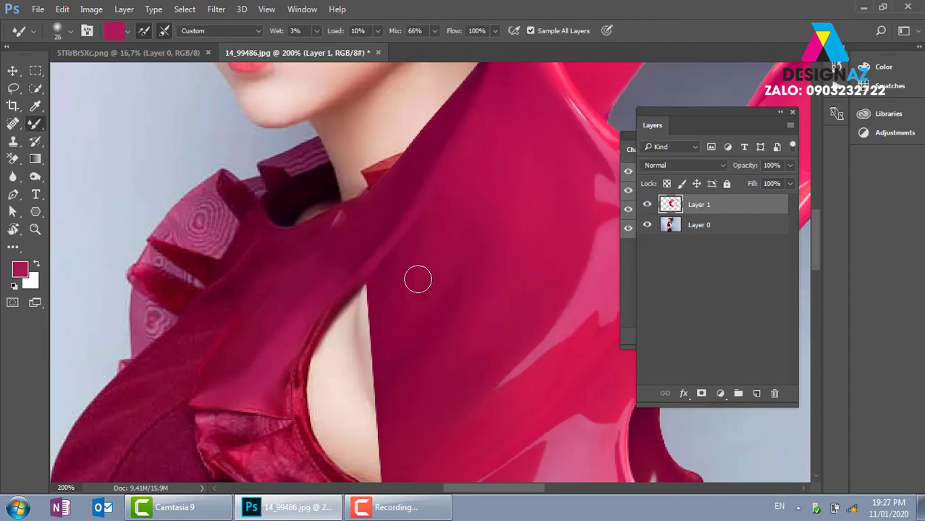
right_click(368, 254)
left_click_drag(451, 113, 446, 113)
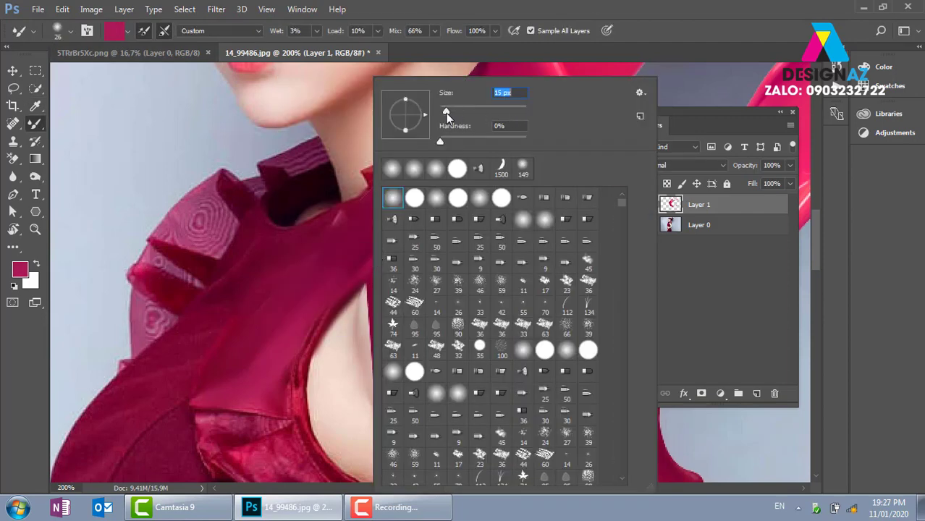
left_click(293, 322)
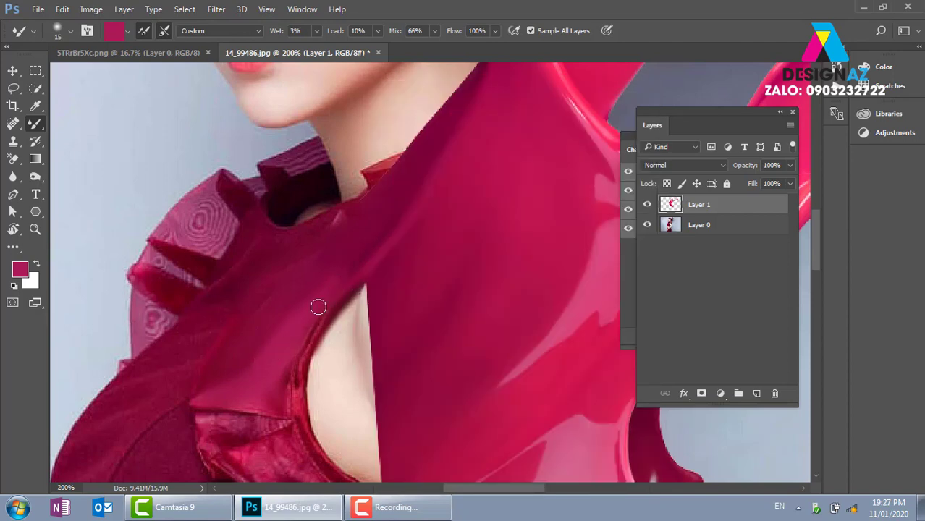
- Switch to lighter pink at 9 px, smooth the armpit fabric edge, and empty the brush load
left_click(116, 31)
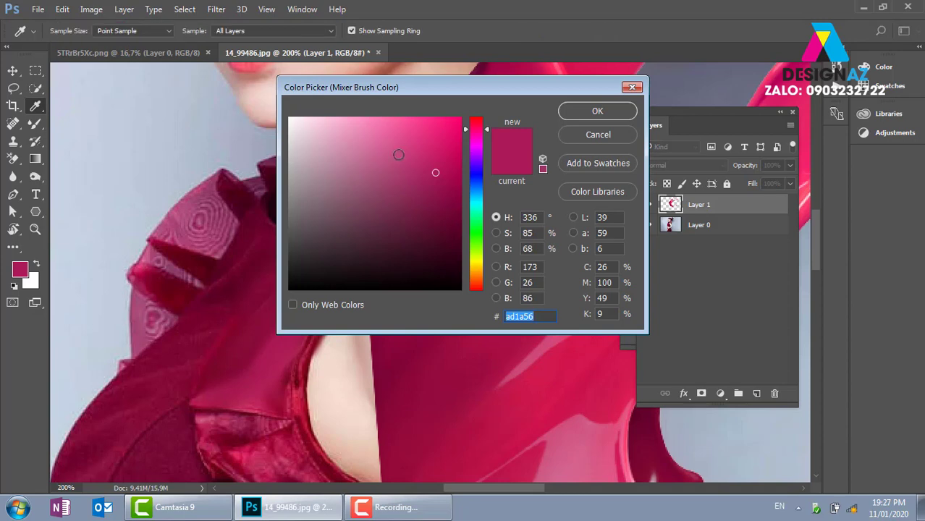
left_click(411, 159)
left_click(598, 111)
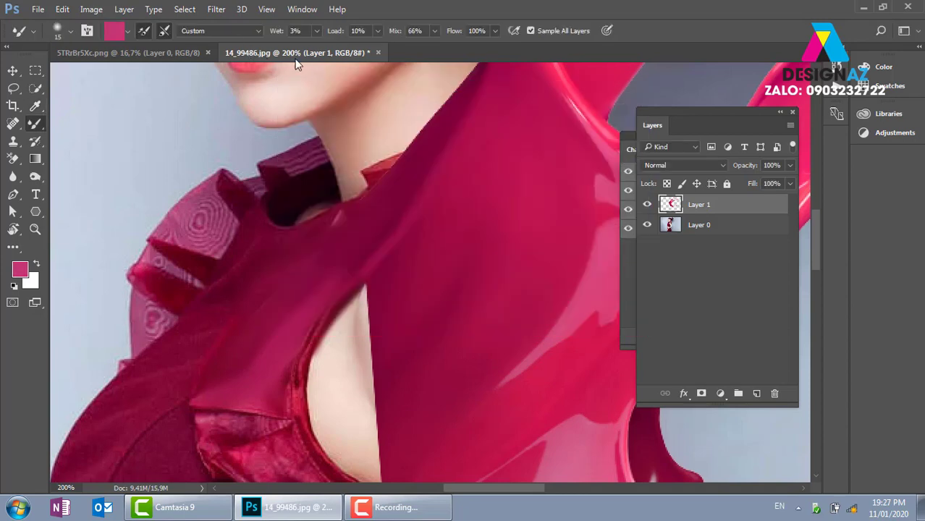
right_click(297, 258)
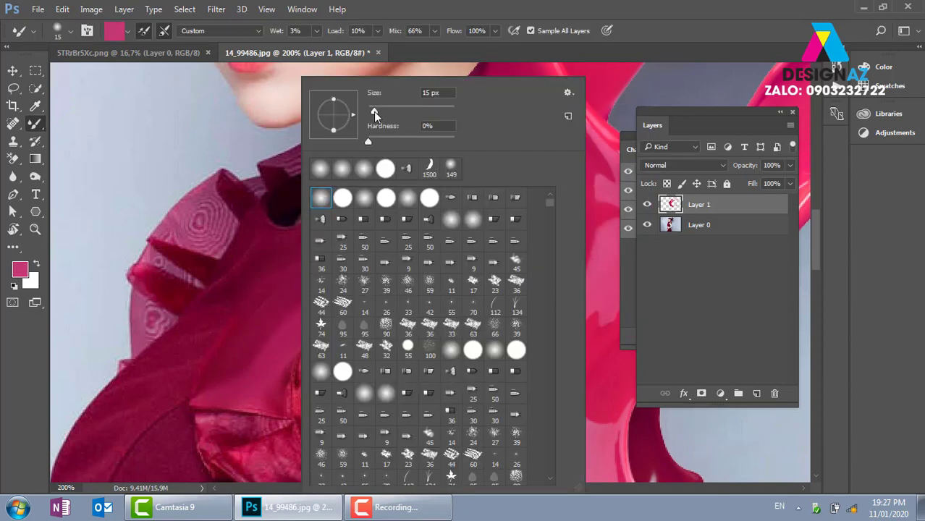
left_click_drag(373, 112, 370, 112)
left_click(275, 346)
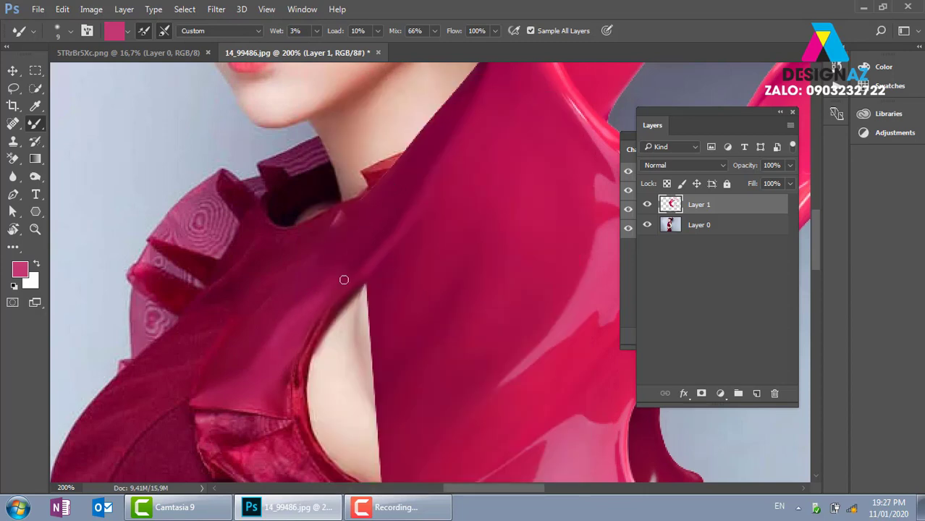
left_click_drag(344, 279, 347, 278)
mouse_move(421, 217)
left_mouse_down()
mouse_move(375, 254)
mouse_move(367, 237)
left_mouse_up()
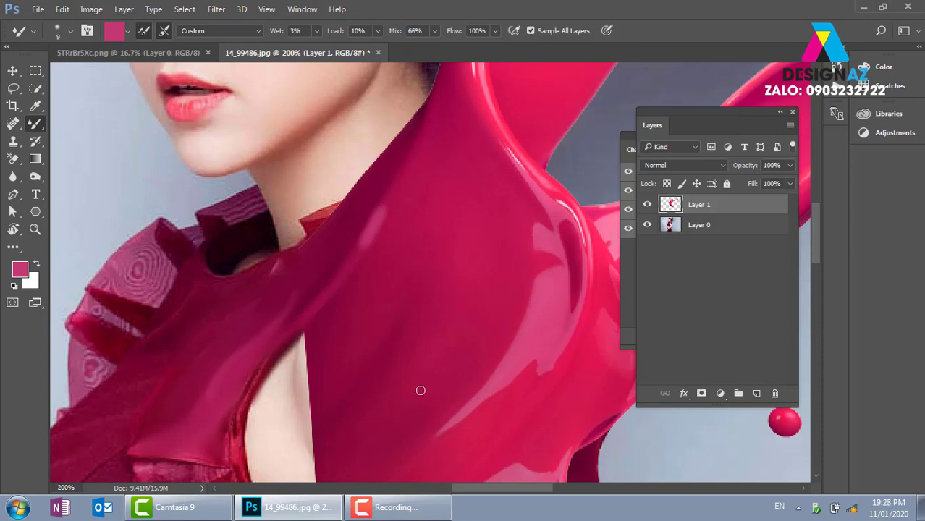
left_click(143, 30)
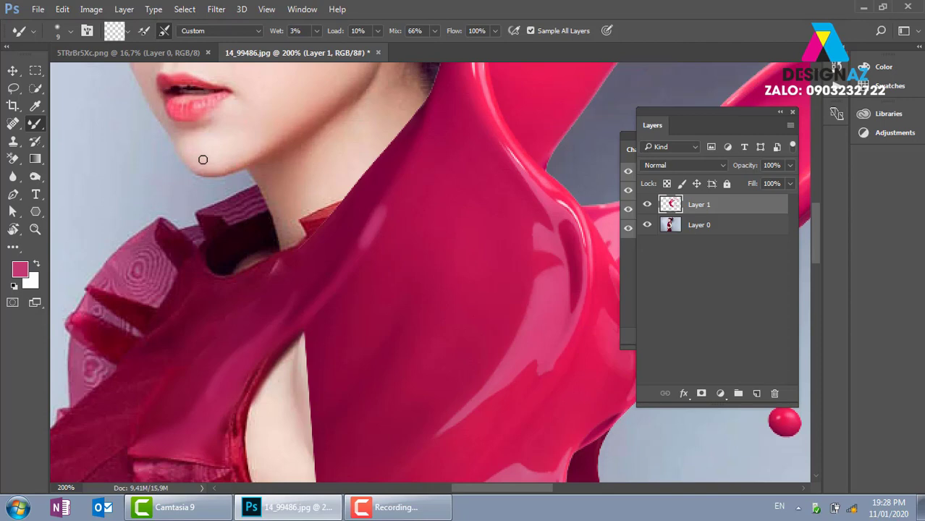
- Set the mixer brush to 20 px, then pan and zoom out to 66.7% over the splash
right_click(399, 204)
left_click_drag(480, 109, 482, 110)
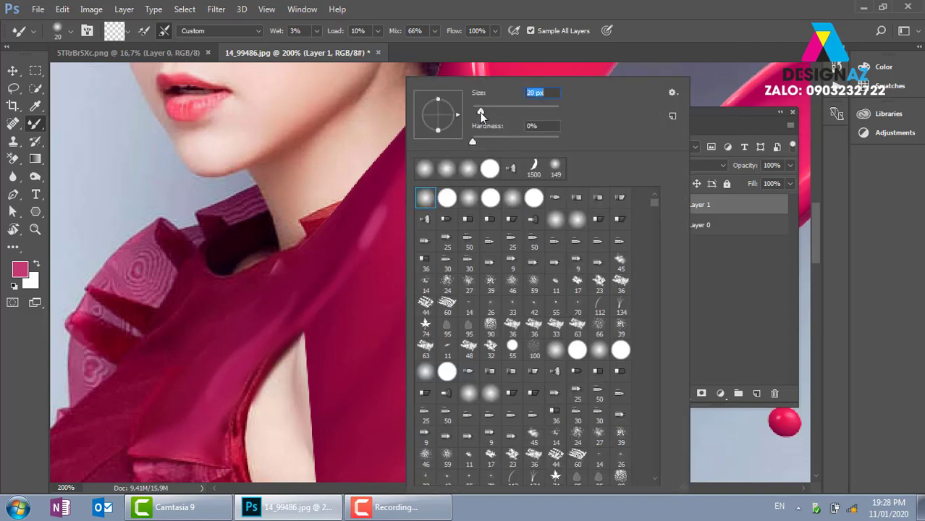
key("Return")
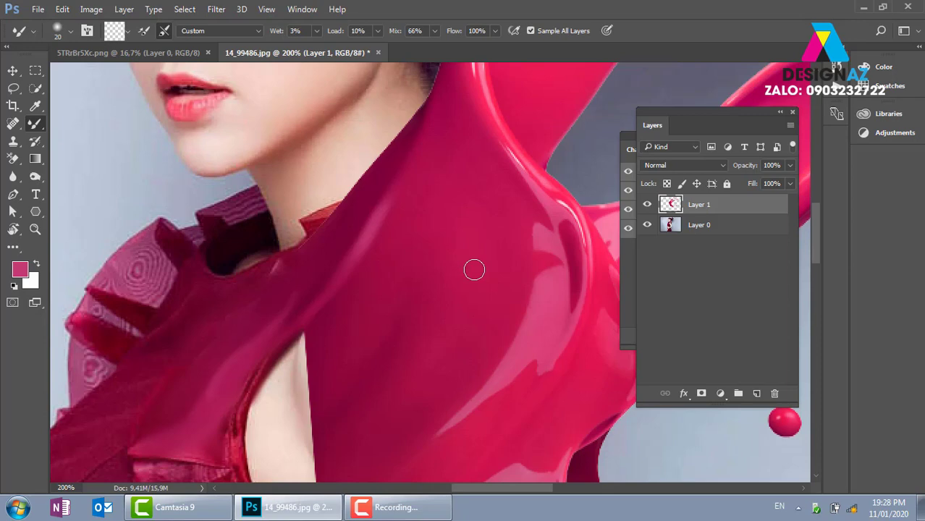
left_click_drag(406, 320, 440, 95)
scroll(456, 249, "down", 3)
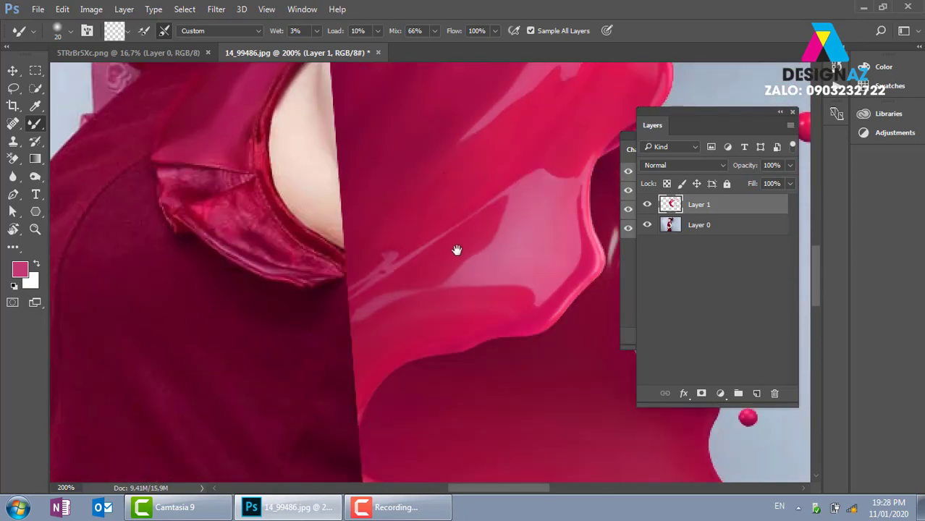
left_click_drag(456, 250, 372, 163)
scroll(372, 164, "down", 3)
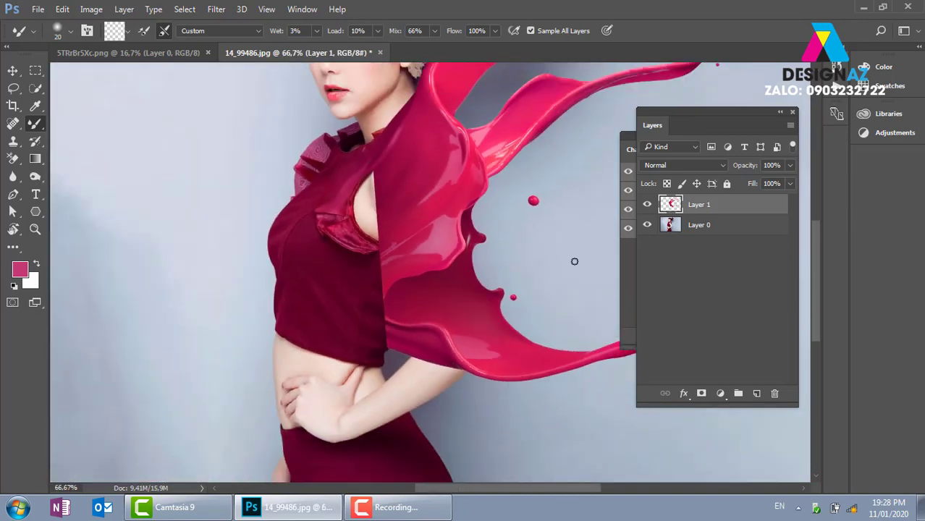
- Lower Layer 1's Fill to 43% and zoom in on the arm
left_click(790, 183)
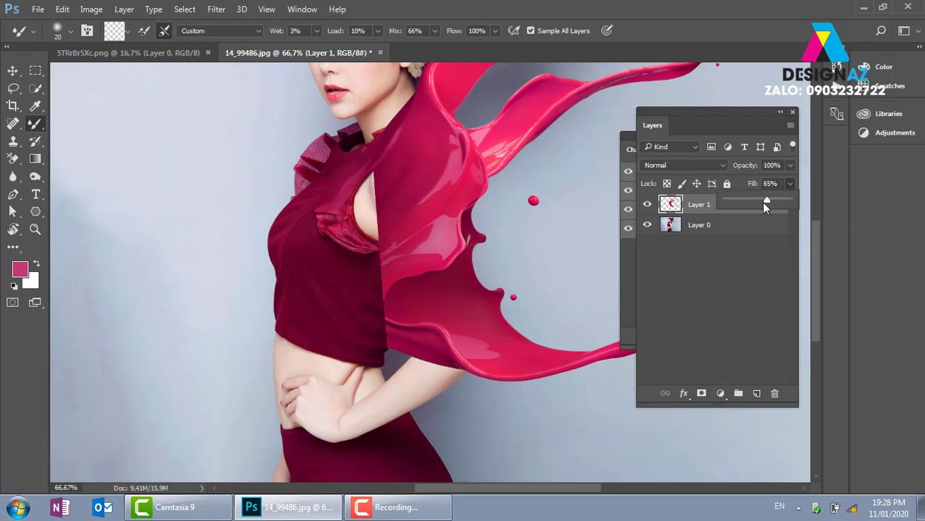
left_click_drag(764, 202, 752, 201)
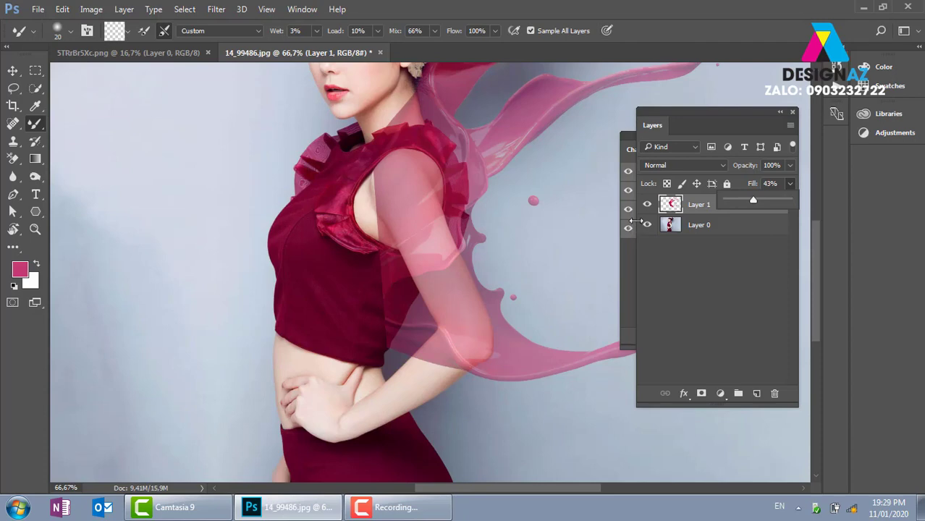
scroll(428, 276, "up", 1)
scroll(427, 277, "up", 1)
scroll(394, 275, "up", 1)
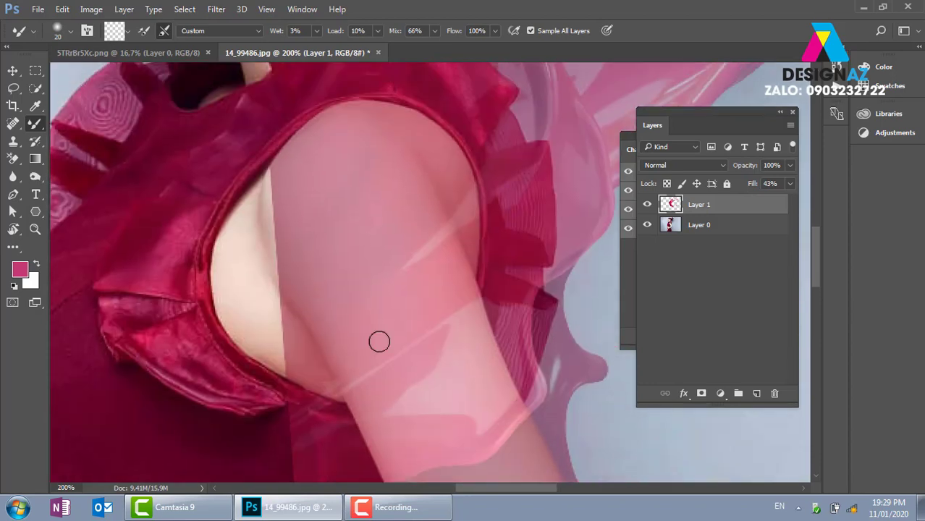
- Start a Pen path along the shoulder top and down the arm's outer edge
key("p")
left_click(263, 175)
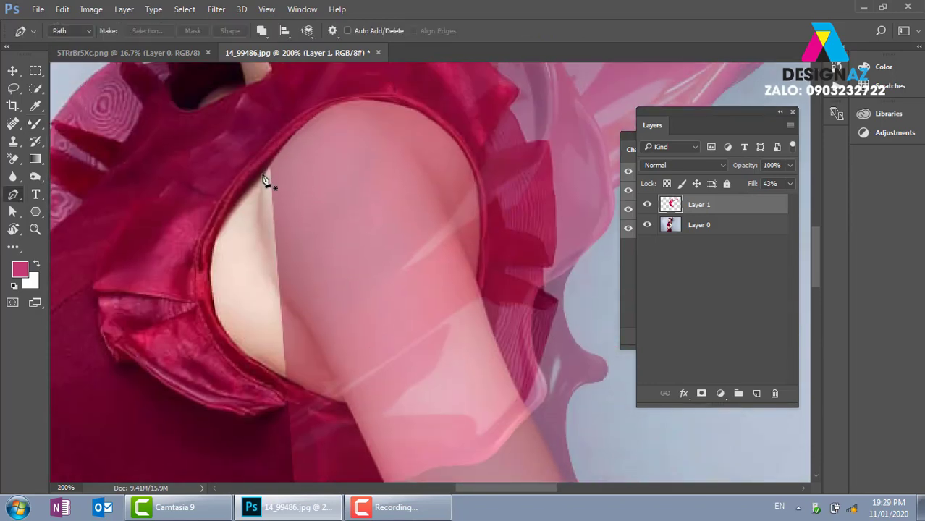
left_click_drag(315, 116, 336, 98)
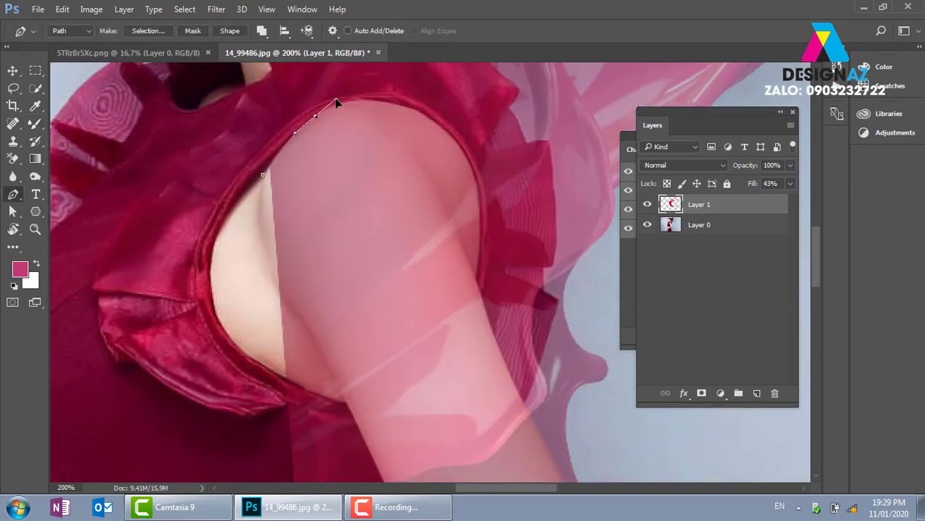
mouse_move(469, 164)
left_mouse_down()
mouse_move(501, 253)
mouse_move(515, 247)
left_mouse_up()
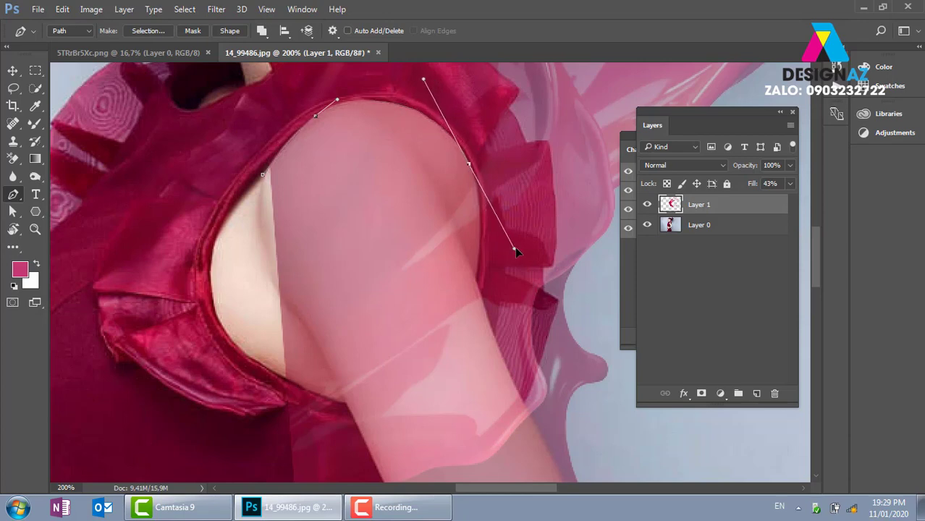
left_click(469, 165, "alt")
left_click_drag(497, 252, 531, 222)
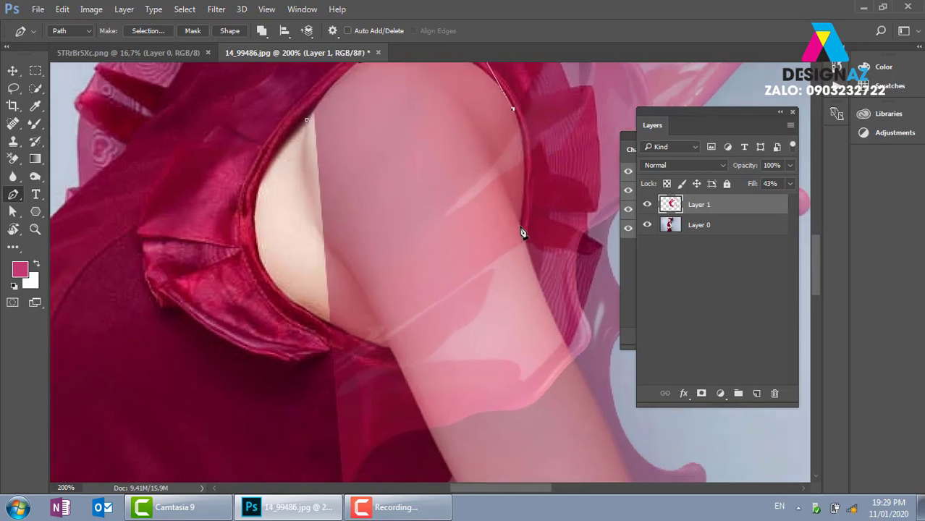
left_click_drag(520, 226, 510, 319)
left_click(522, 228, "alt")
key("ctrl+minus")
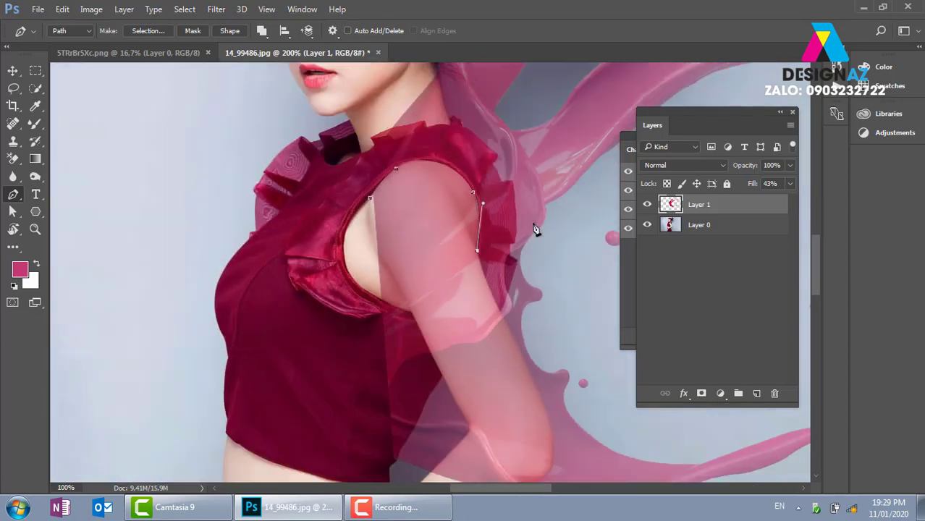
mouse_move(516, 373)
left_mouse_down()
mouse_move(506, 268)
mouse_move(372, 262)
left_mouse_up()
key("ctrl+plus")
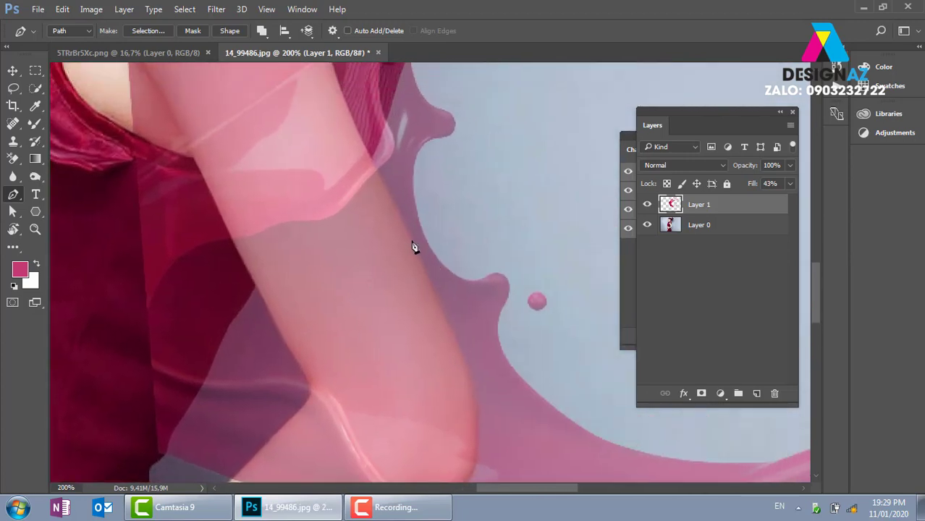
left_click_drag(447, 300, 467, 341)
- Continue the path around the elbow, across the forearm's lower end and onto the inner edge
left_click(407, 234, "alt")
left_click_drag(416, 328, 456, 236)
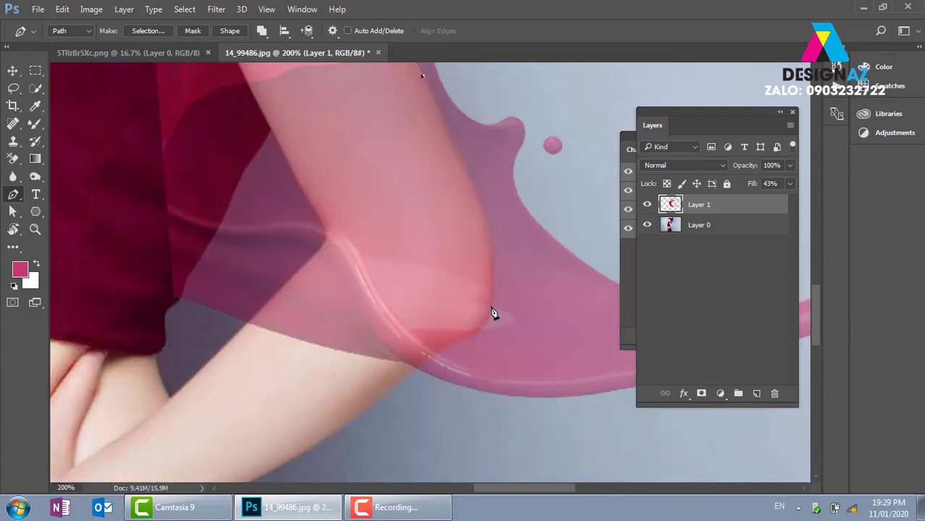
left_click_drag(491, 308, 478, 400)
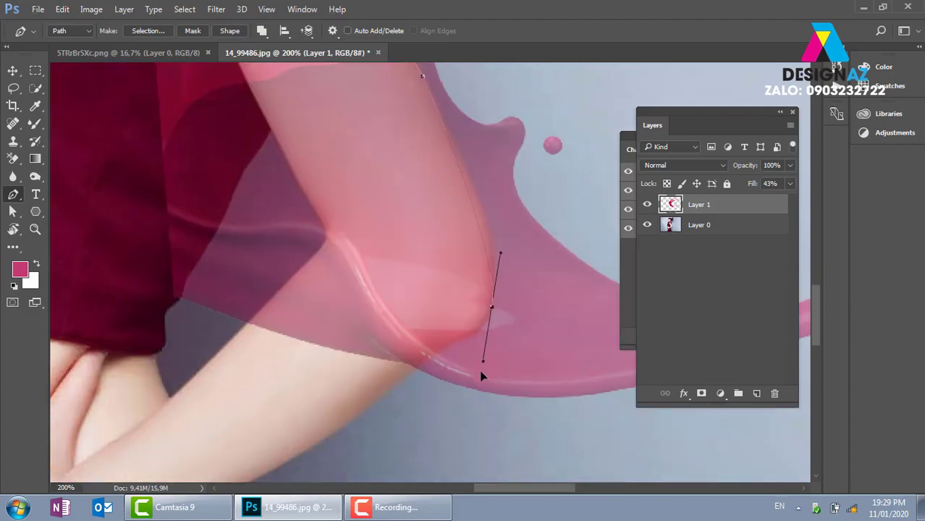
left_click(491, 308, "alt")
left_click_drag(447, 341, 417, 349)
left_click(448, 341, "alt")
left_click(414, 370)
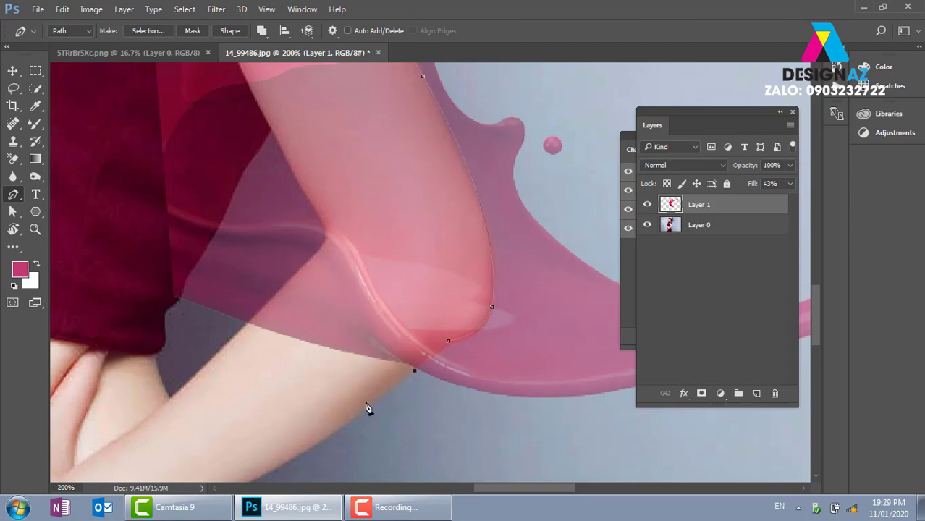
left_click(297, 408)
left_click(218, 352)
- Trace the inner arm up through the armpit and close the arm outline
left_click_drag(325, 241, 341, 223)
left_click_drag(310, 162, 372, 287)
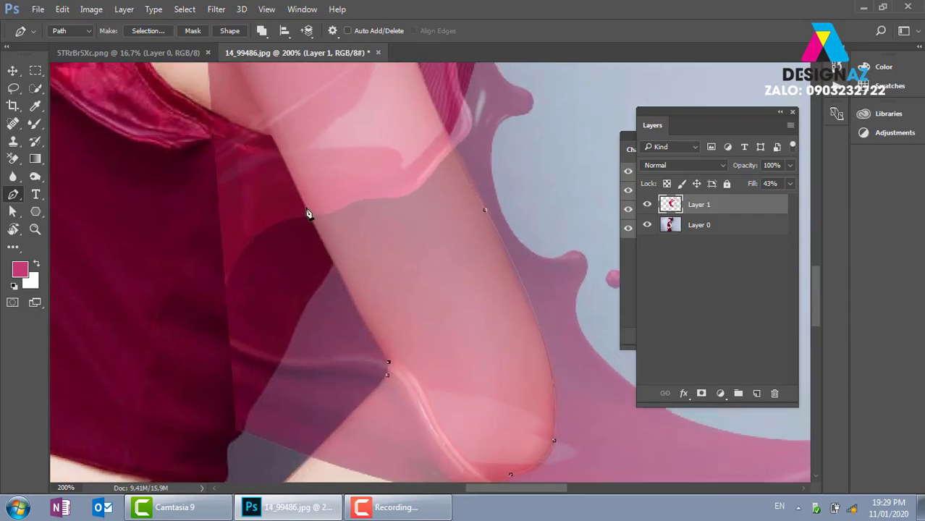
left_click_drag(305, 206, 276, 151)
left_click_drag(278, 144, 344, 322)
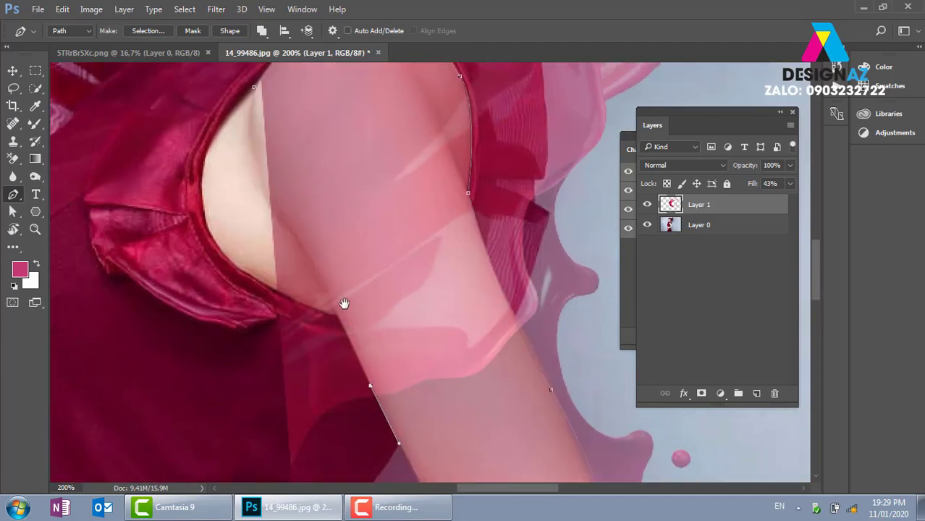
left_click(337, 316)
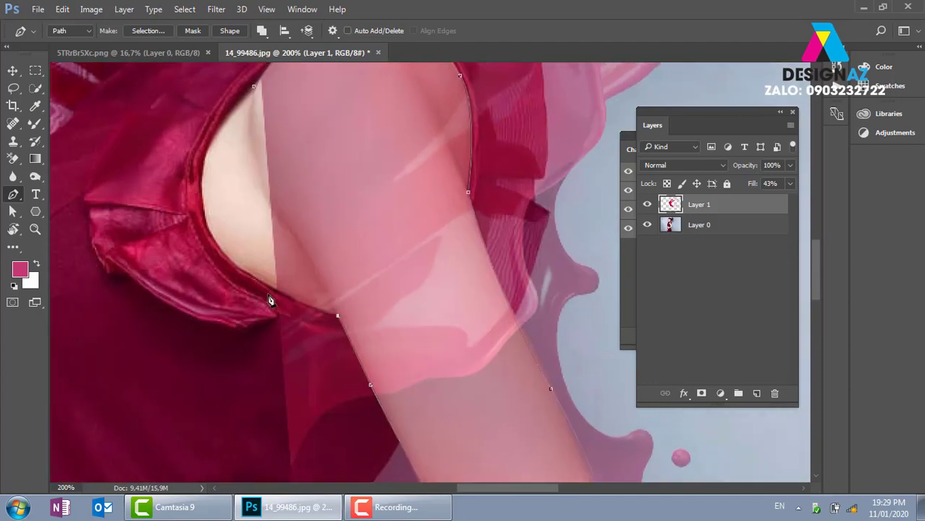
left_click_drag(266, 287, 240, 270)
left_click_drag(268, 199, 261, 242)
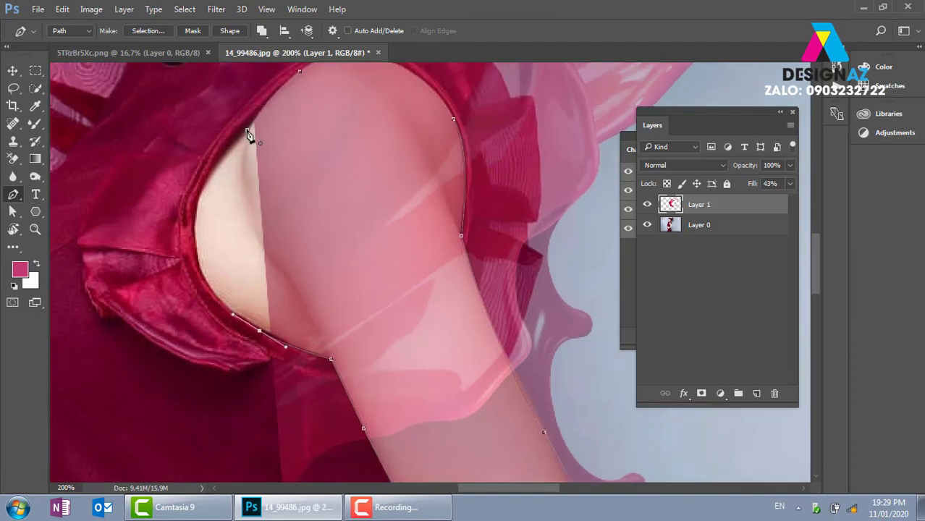
left_click_drag(247, 134, 322, 83)
left_click(299, 70)
- Turn the arm path into a selection and copy it from Layer 0 onto a new layer
key("ctrl+Return")
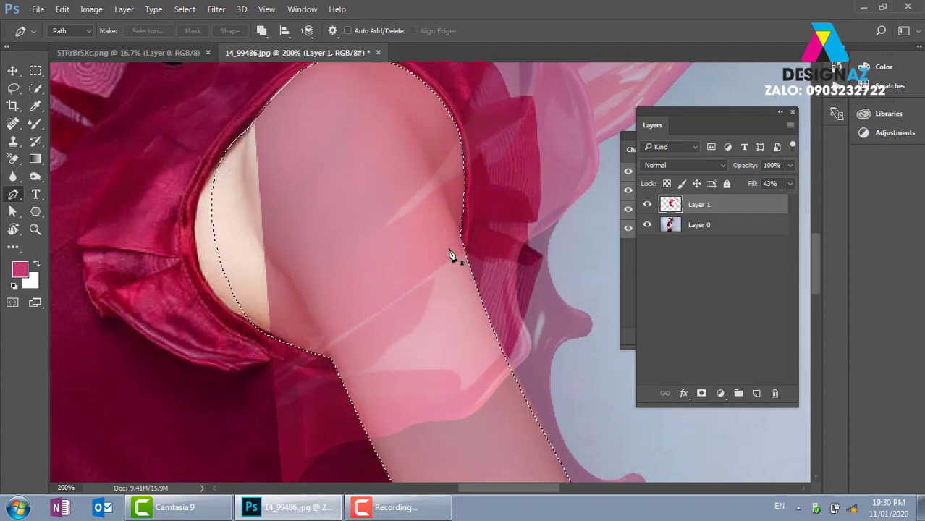
left_click(700, 225)
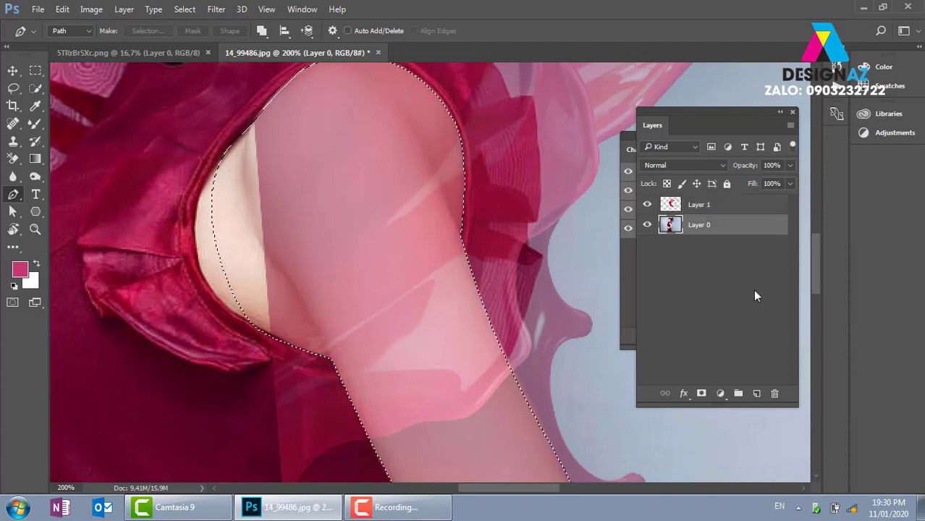
key("ctrl+j")
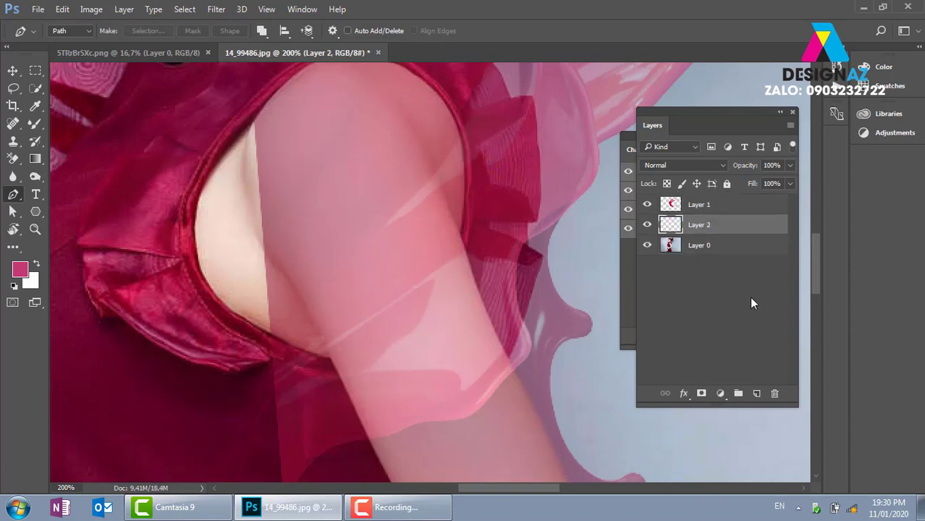
- Move Layer 2 above Layer 1 and raise Layer 1's fill back to 100%
key("ctrl+bracketright")
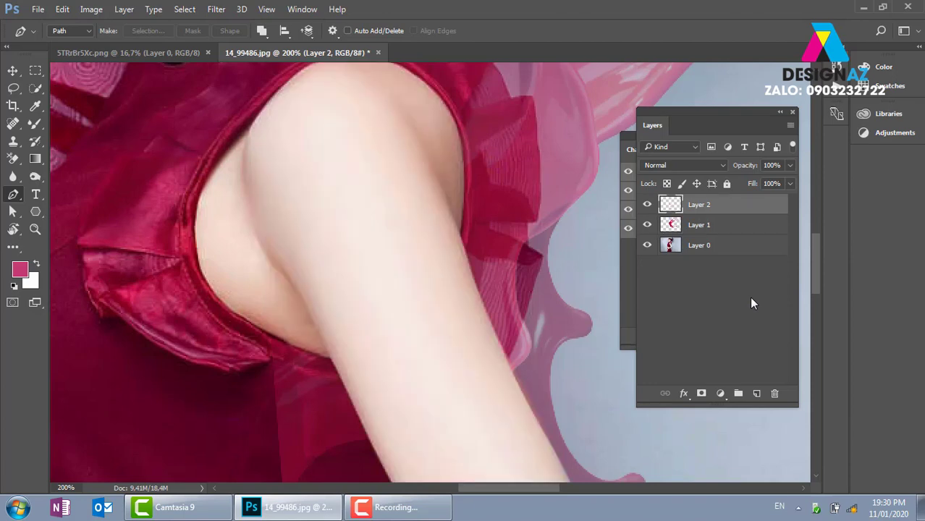
key("ctrl+minus")
key("ctrl+minus")
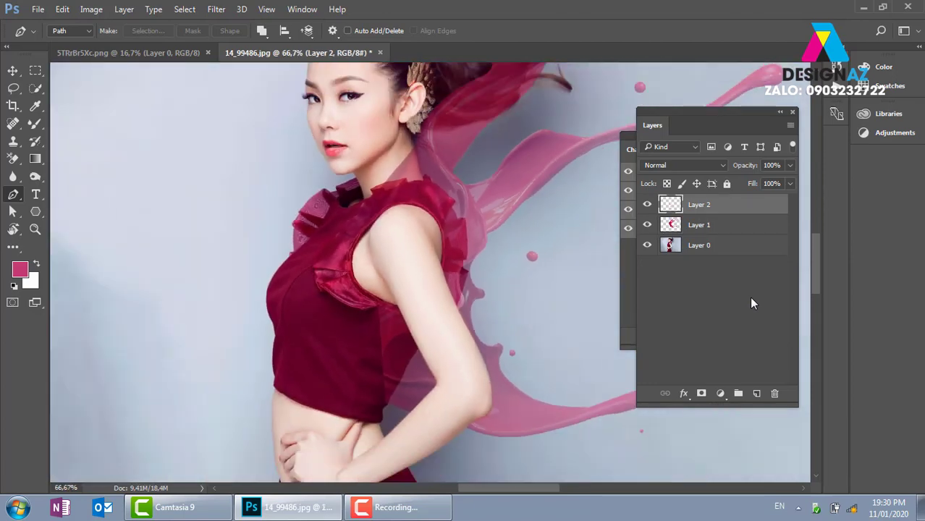
left_click(721, 229)
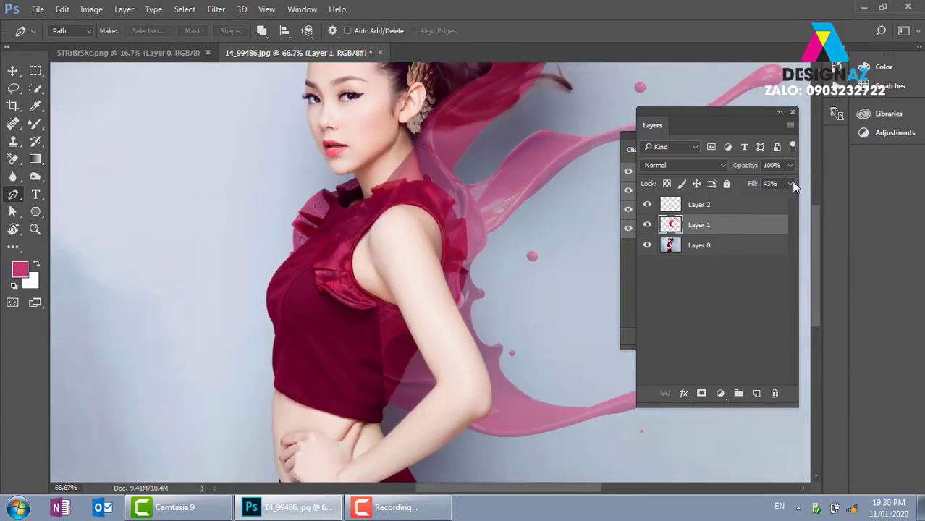
mouse_move(790, 183)
left_mouse_down()
mouse_move(766, 207)
mouse_move(819, 193)
left_mouse_up()
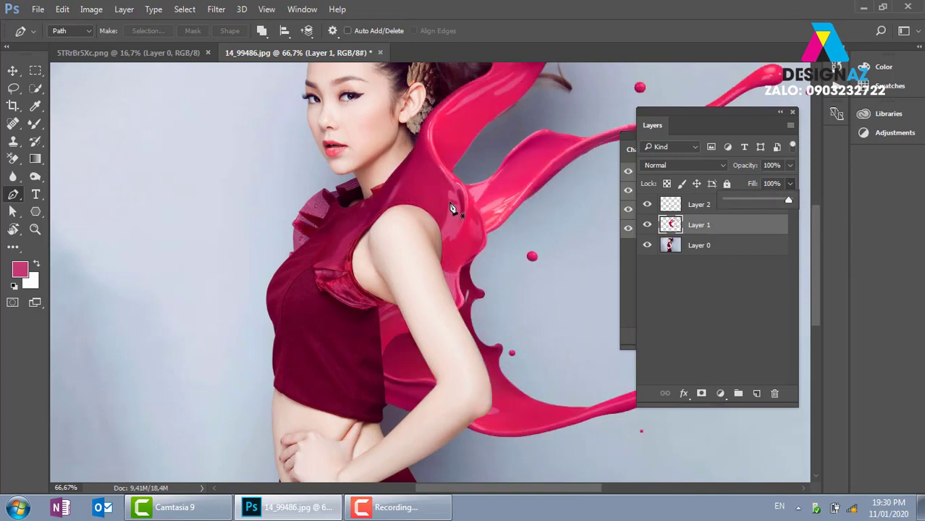
key("ctrl+plus")
key("ctrl+plus")
mouse_move(458, 201)
left_mouse_down()
mouse_move(470, 243)
mouse_move(485, 243)
mouse_move(487, 325)
left_mouse_up()
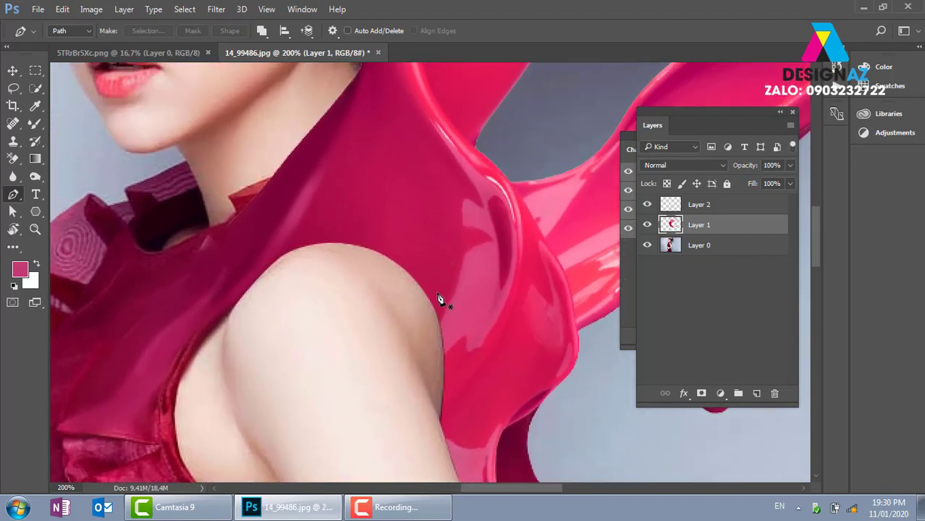
- Load the dress's crimson into the Mixer Brush by sampling it with the Eyedropper
key("b")
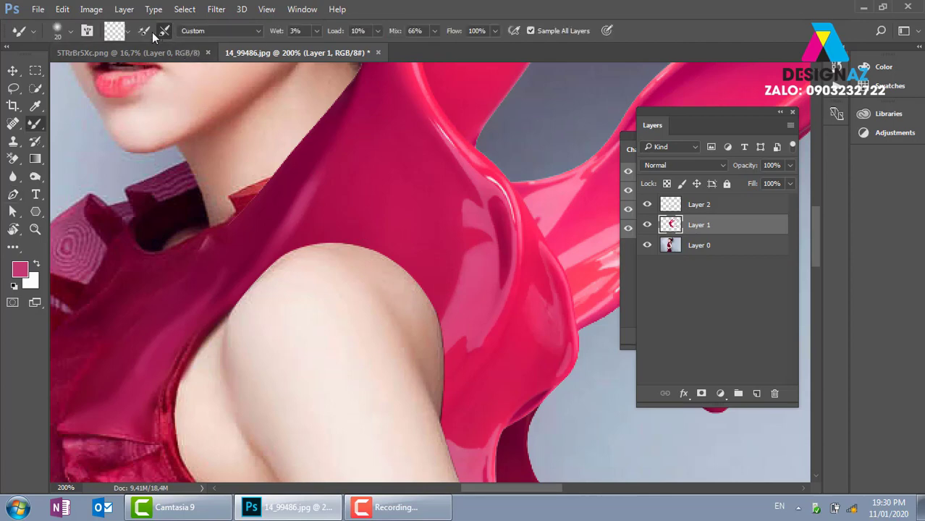
key("i")
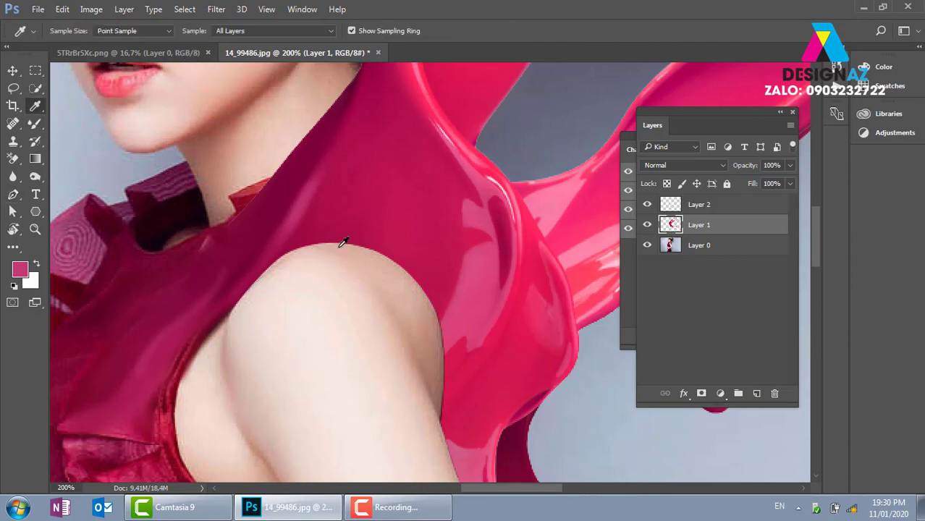
left_click(294, 239)
key("b")
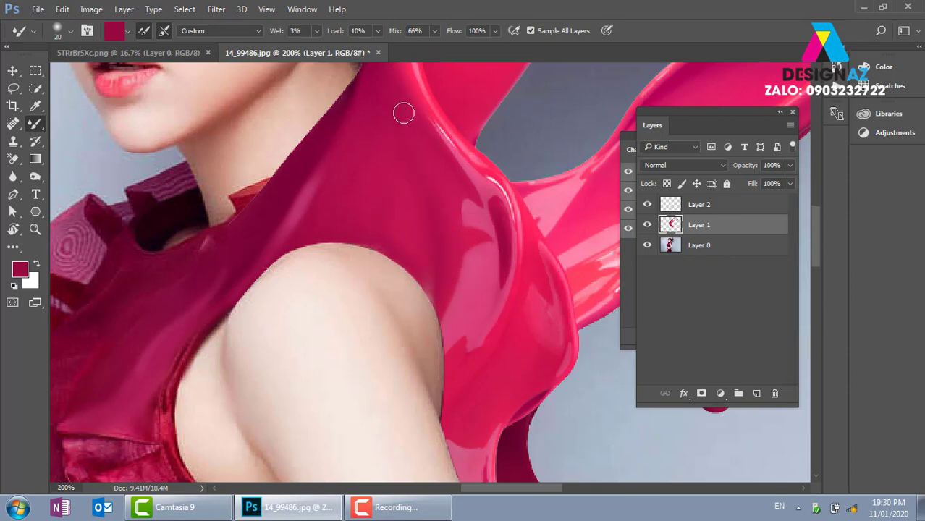
scroll(445, 297, "down", 3)
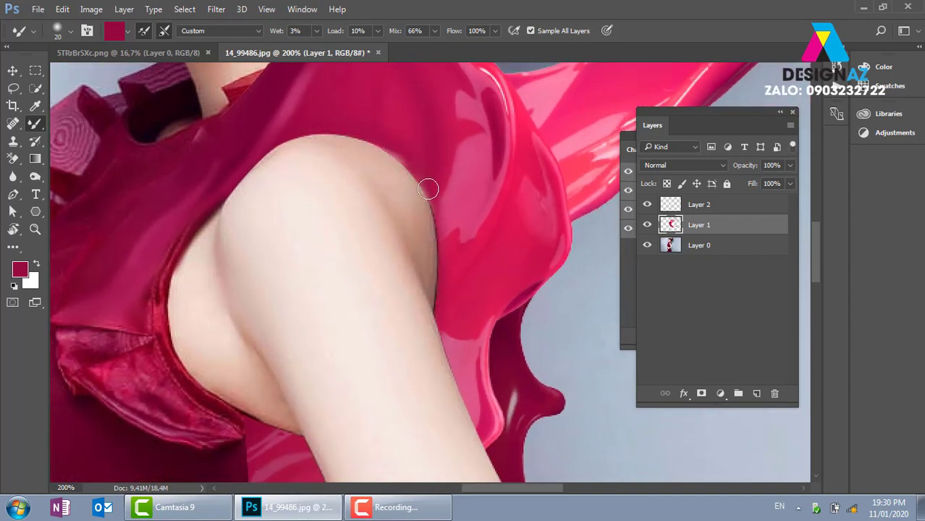
left_click_drag(305, 151, 374, 228)
- Sample the red paint near the collar and blend the paint edge along the shoulder
key("i")
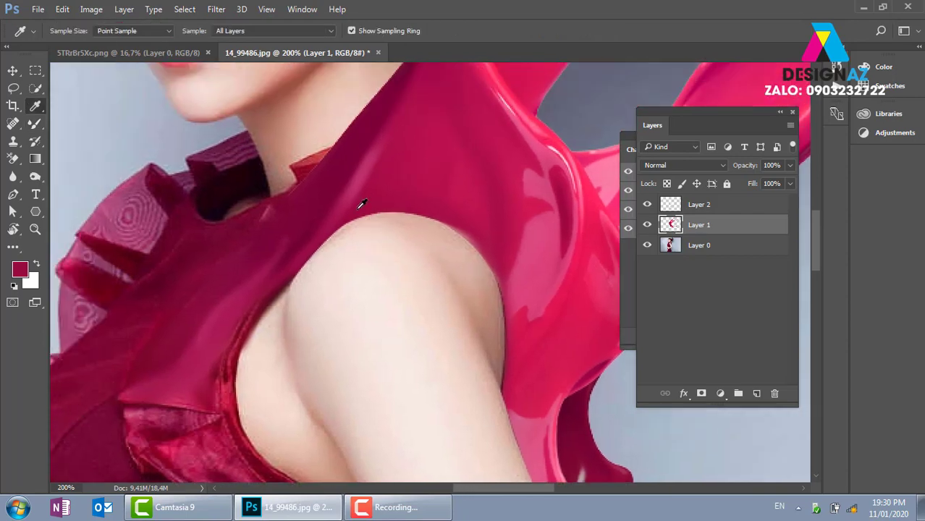
left_click(325, 209)
key("b")
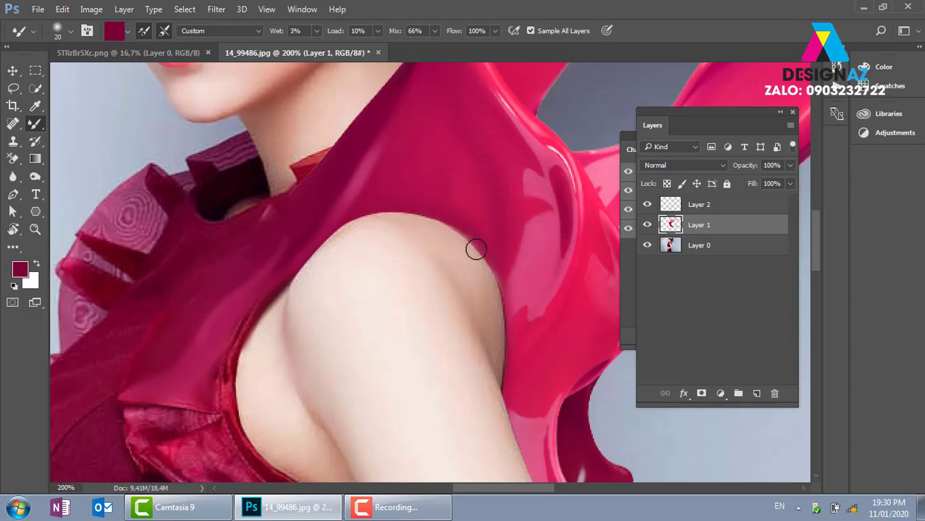
left_click_drag(465, 244, 506, 341)
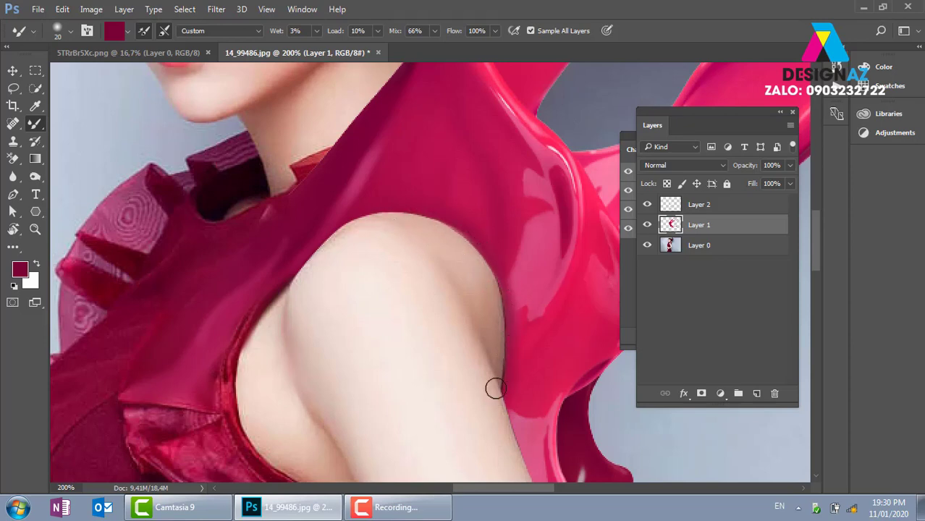
left_click_drag(364, 215, 413, 279)
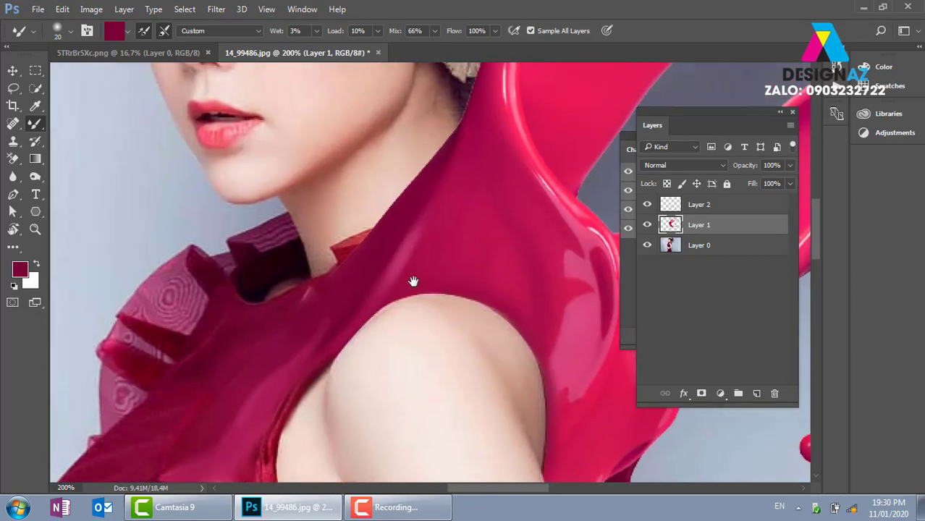
left_click_drag(506, 275, 467, 285)
- Sample the splash's pink as the new Mixer Brush colour
key("i")
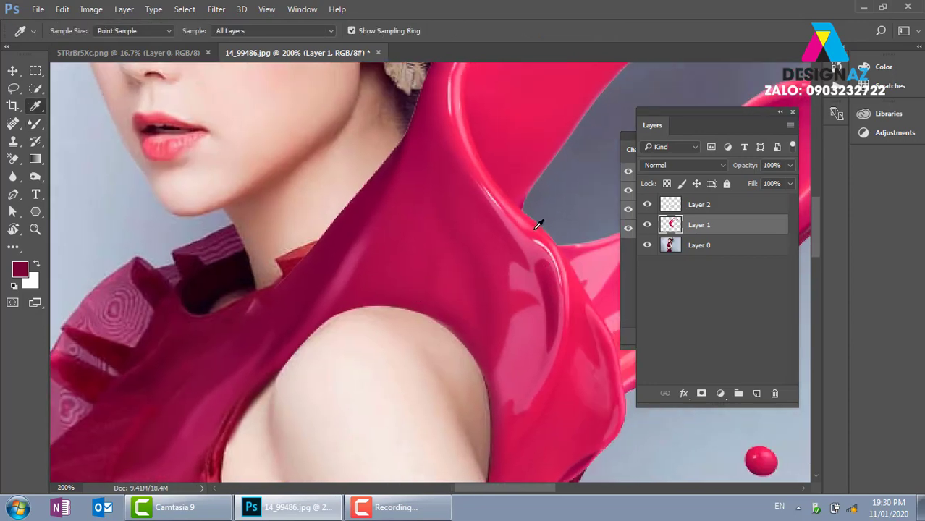
left_click(519, 231)
key("b")
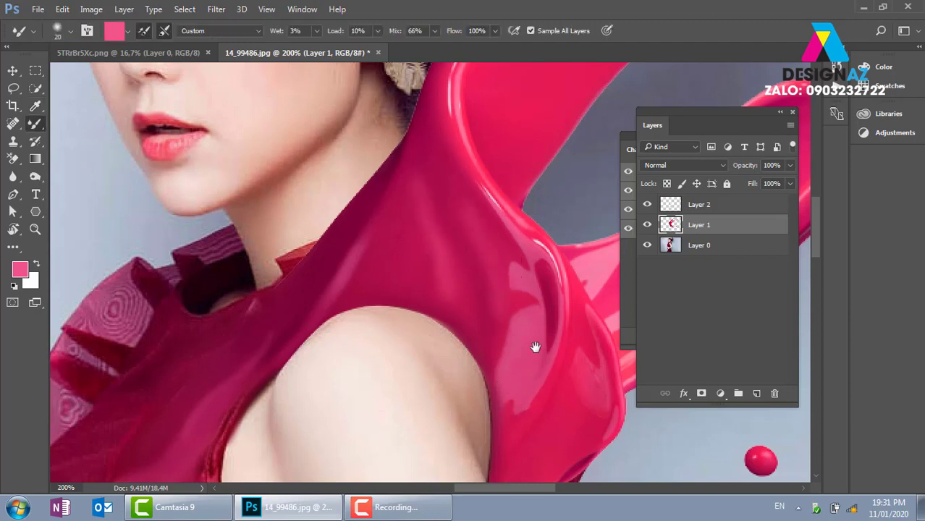
left_click_drag(466, 329, 481, 248)
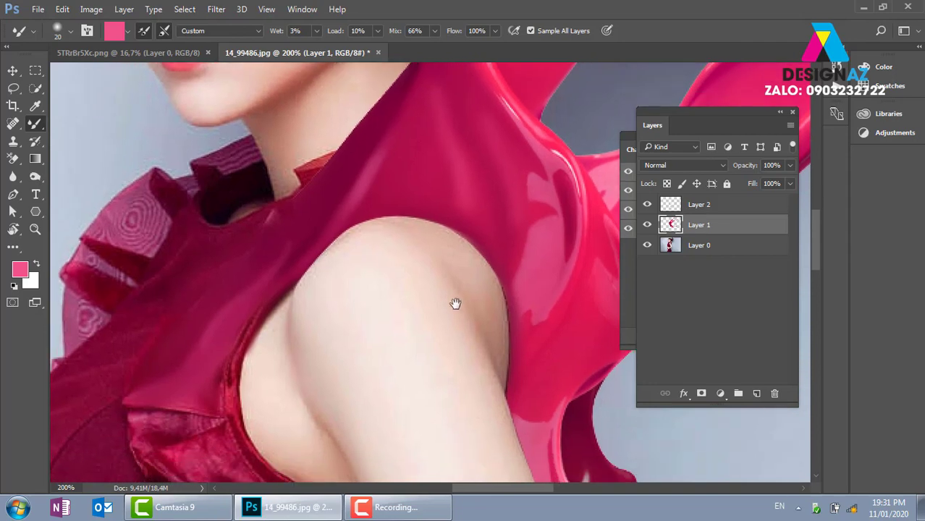
- Move down the lower arm and load the dress's dark crimson into the Mixer Brush
left_click_drag(454, 303, 464, 204)
left_click_drag(517, 362, 497, 348)
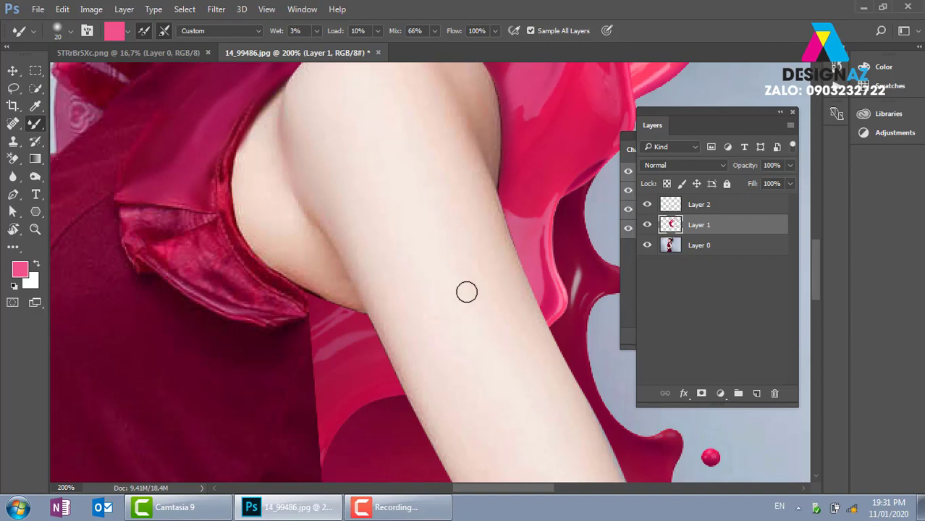
scroll(500, 257, "down", 5)
scroll(499, 256, "right", 3)
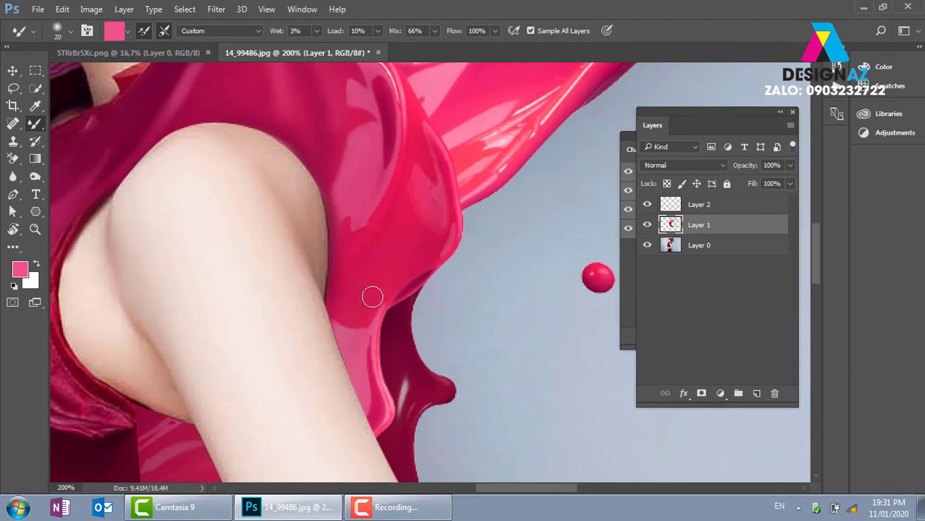
key("i")
left_click(340, 215)
key("b")
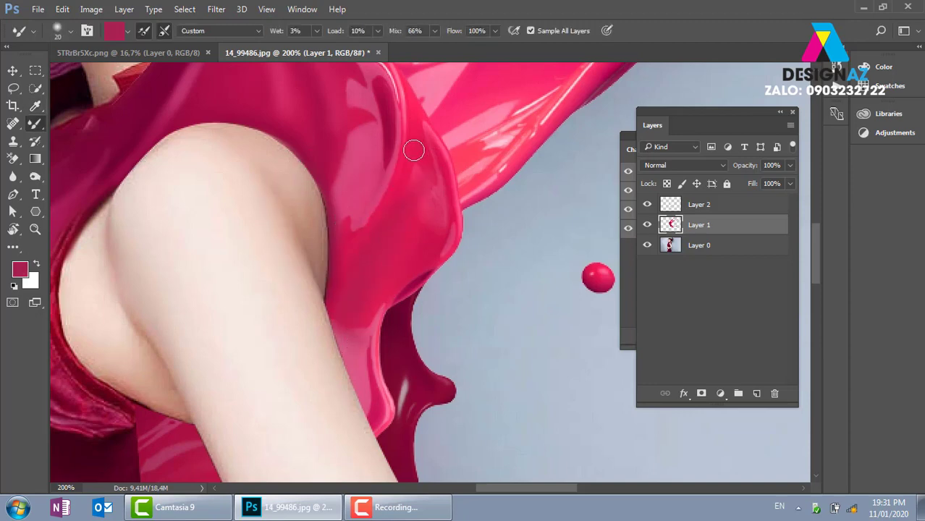
left_click_drag(393, 262, 448, 306)
key("ctrl+minus")
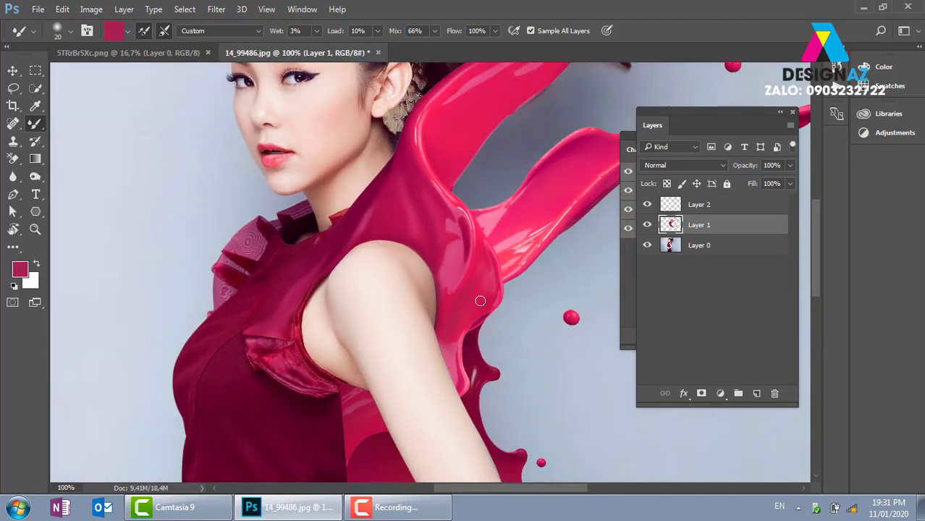
left_click_drag(397, 376, 425, 317)
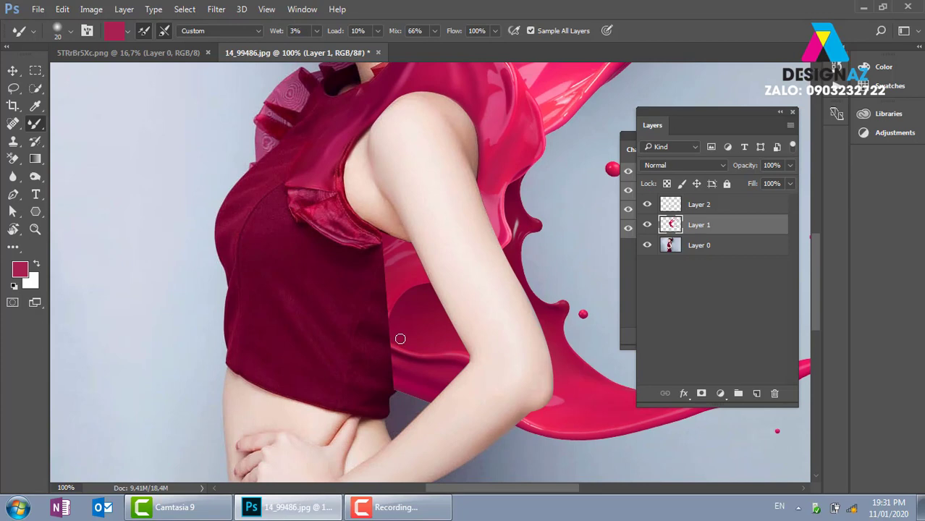
key("ctrl+plus")
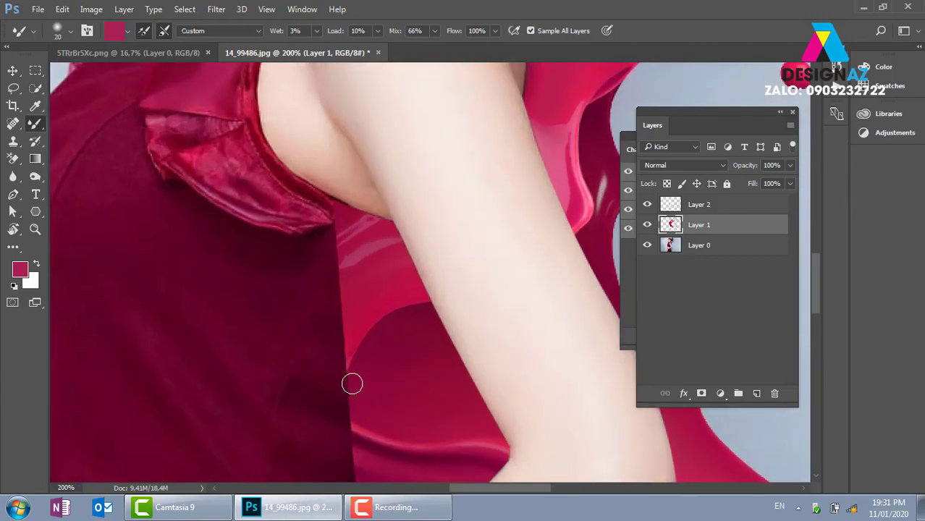
- Paint a lighter fold on the dark dress, then blend sampled maroon along the edge beside the arm
key("i")
key("b")
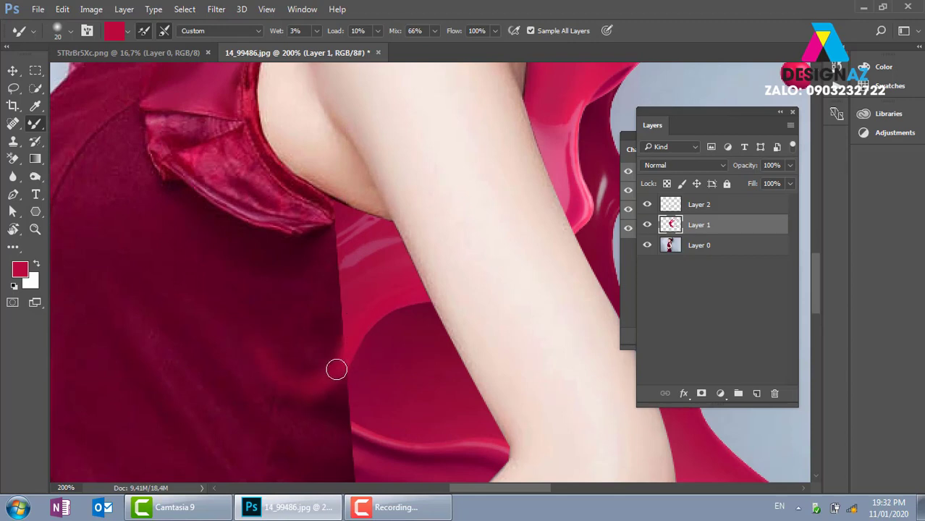
left_click_drag(354, 346, 239, 328)
key("i")
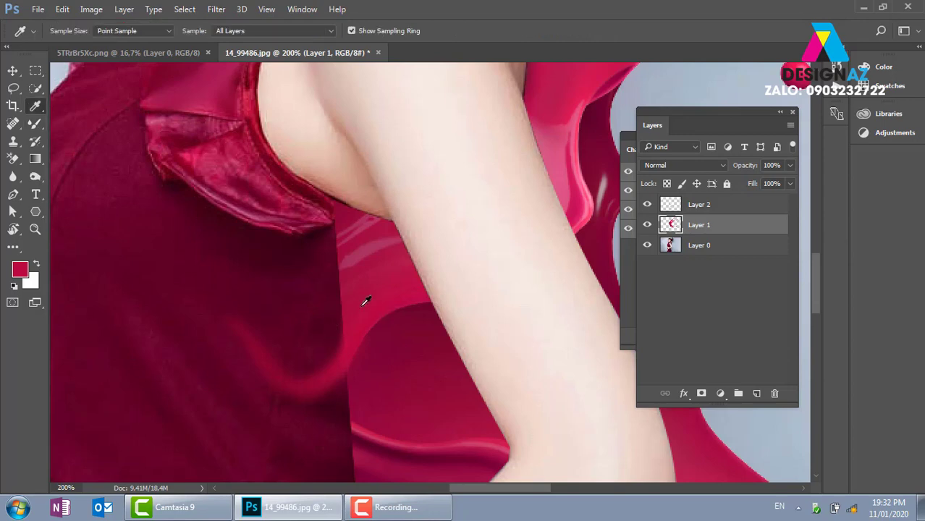
left_click(337, 336)
key("b")
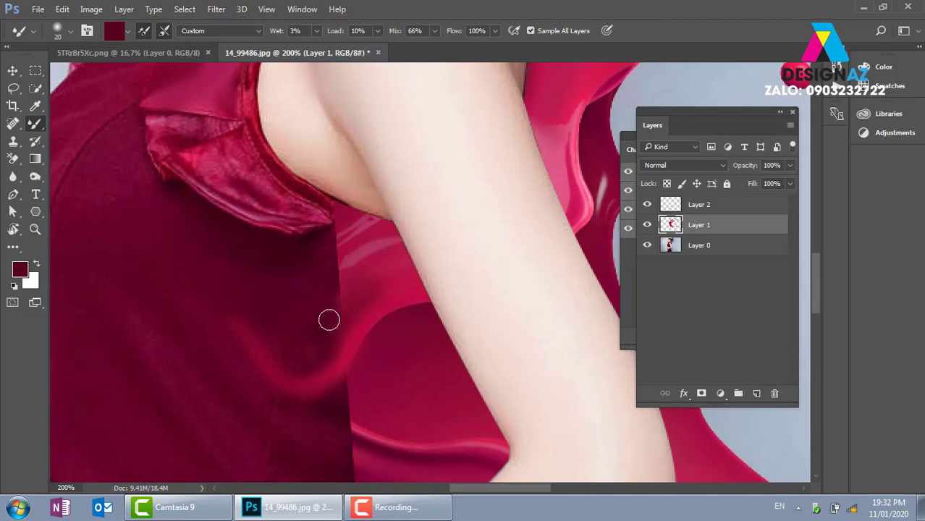
left_click_drag(329, 318, 356, 283)
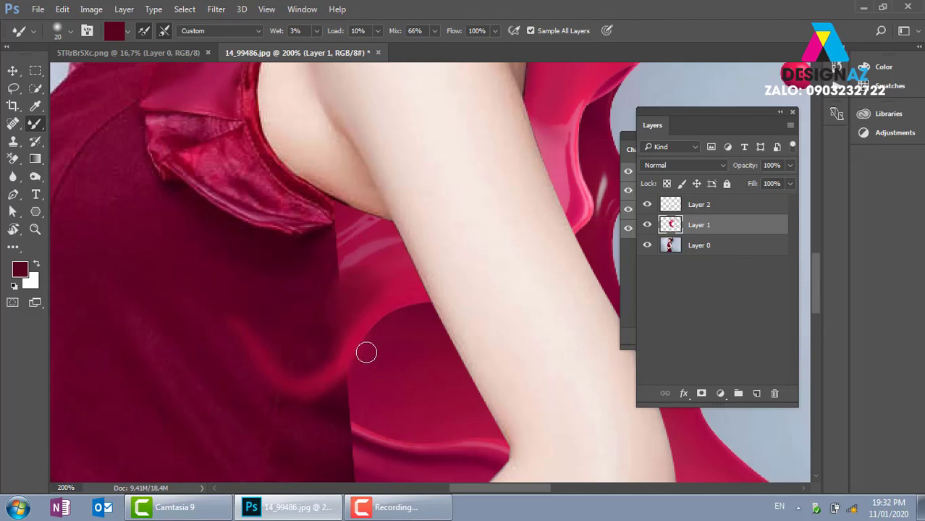
- Sample lighter crimsons and blend them across and up the dress fold toward the arm
key("i")
left_click(351, 247)
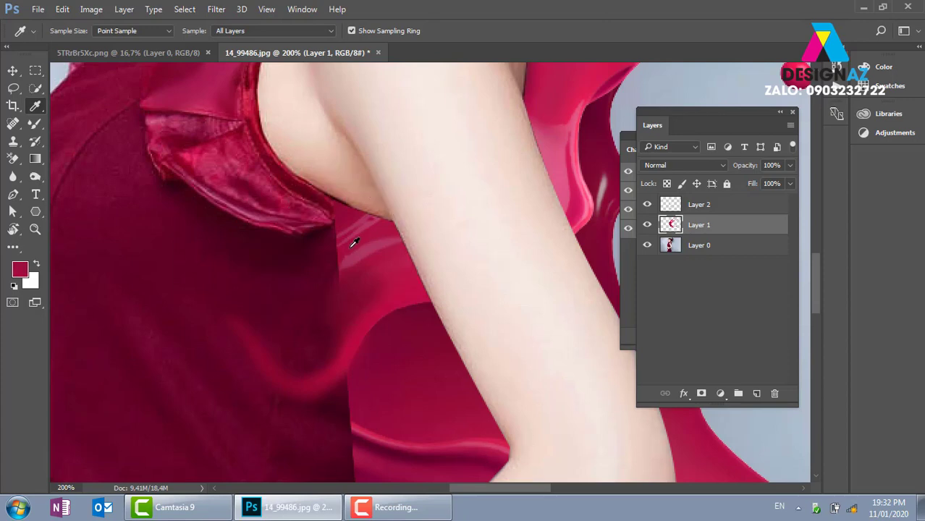
key("b")
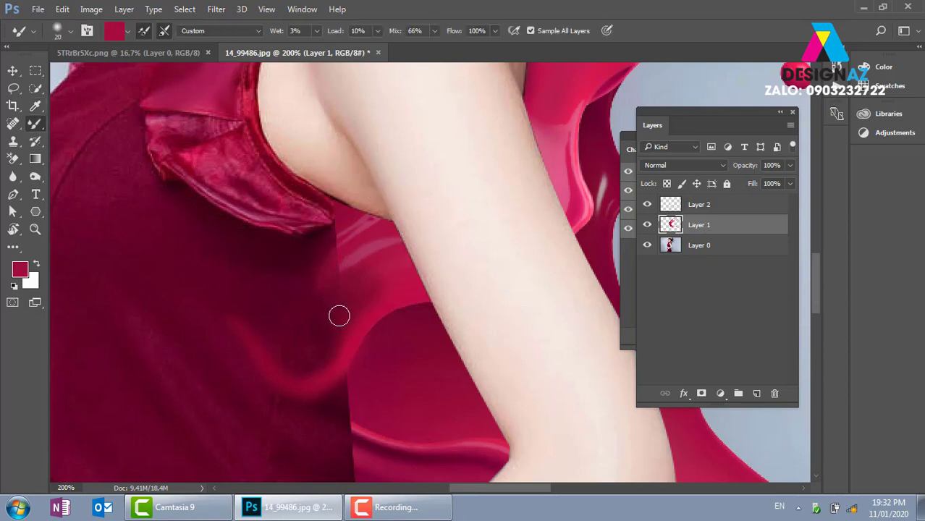
key("i")
left_click(362, 251)
key("b")
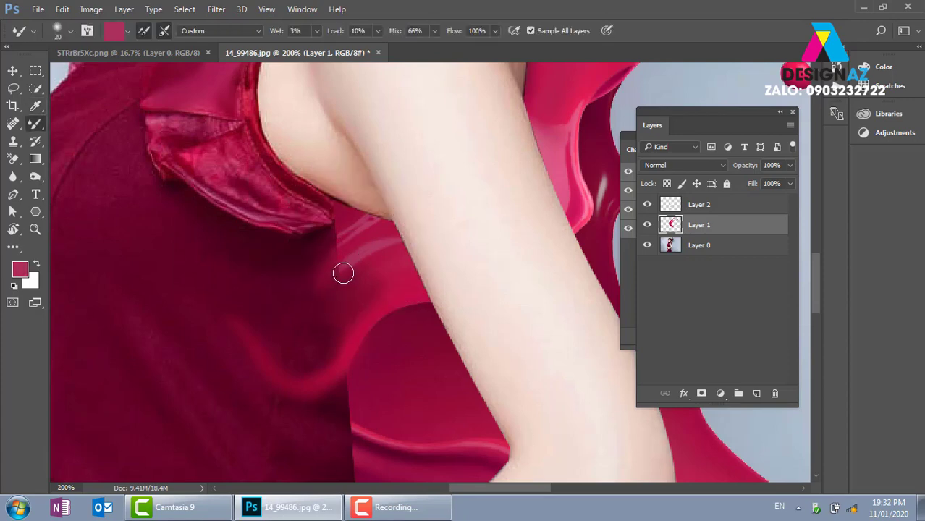
mouse_move(343, 273)
left_mouse_down()
mouse_move(309, 305)
mouse_move(326, 297)
mouse_move(268, 334)
left_mouse_up()
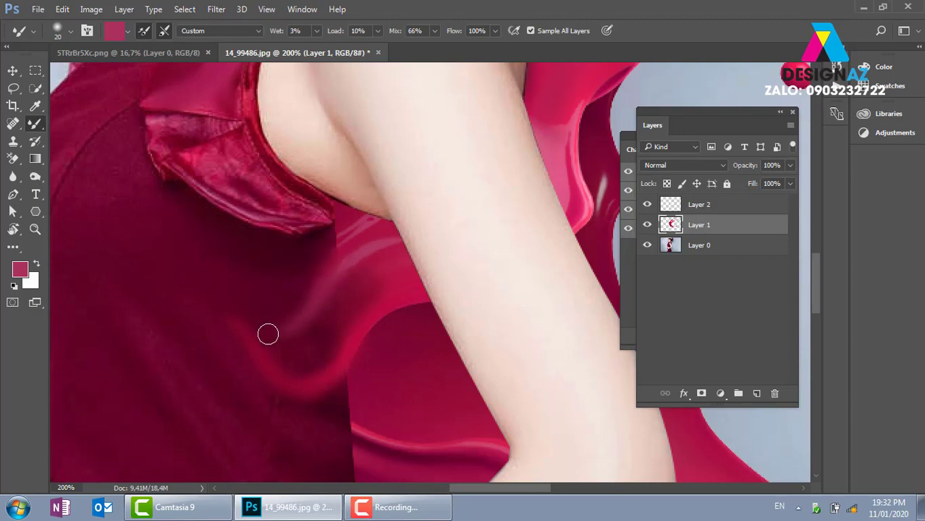
left_click_drag(213, 357, 352, 260)
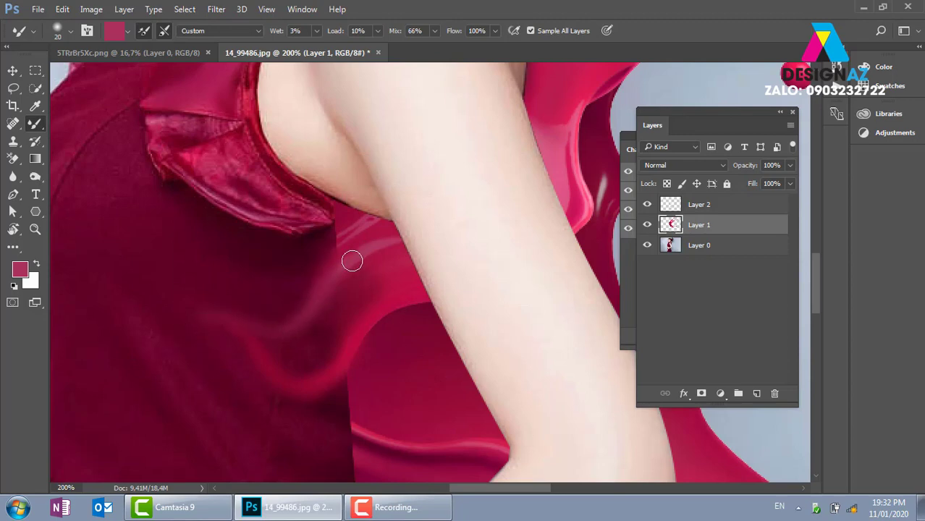
- Sample dark maroon and darken the pink streak under the sleeve fold
key("i")
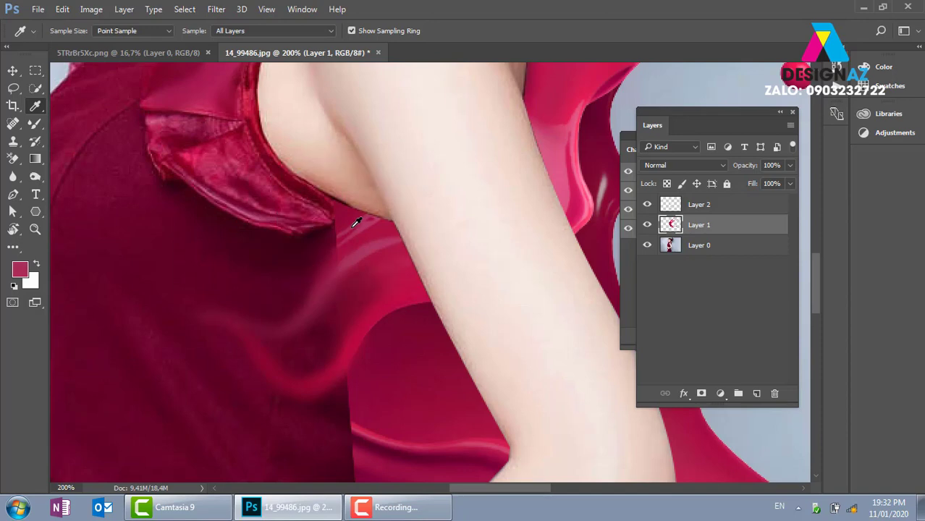
key("b")
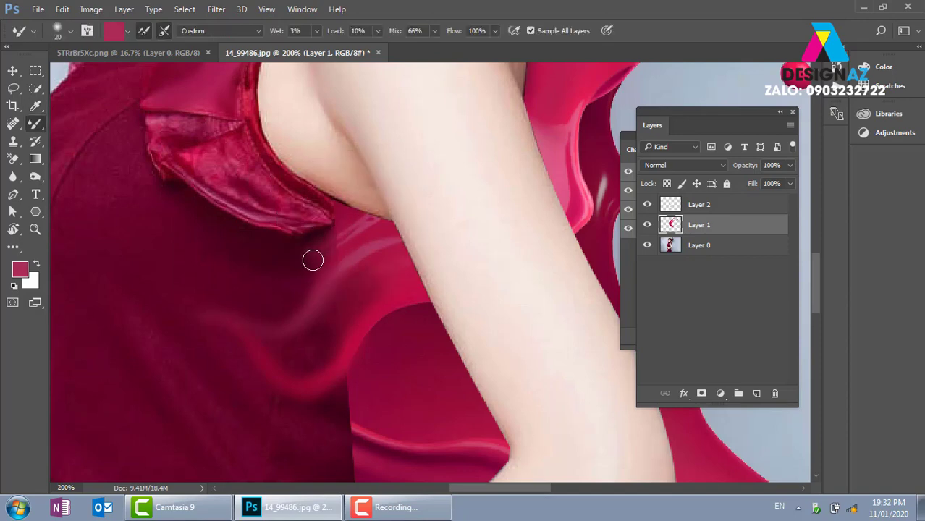
key("i")
left_click(290, 255)
key("b")
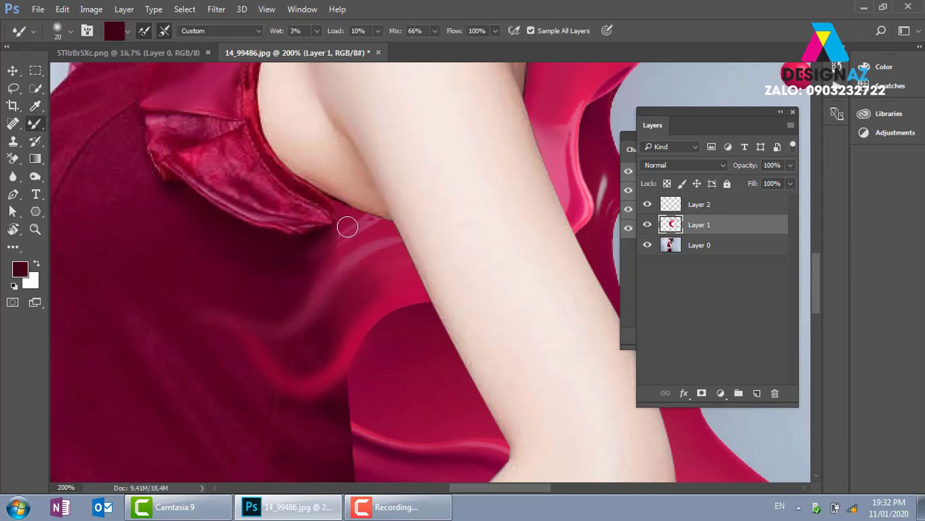
mouse_move(347, 227)
left_mouse_down()
mouse_move(318, 256)
mouse_move(403, 220)
mouse_move(308, 295)
mouse_move(386, 222)
mouse_move(293, 332)
mouse_move(327, 264)
mouse_move(275, 360)
mouse_move(406, 271)
mouse_move(359, 271)
mouse_move(265, 344)
mouse_move(356, 277)
left_mouse_up()
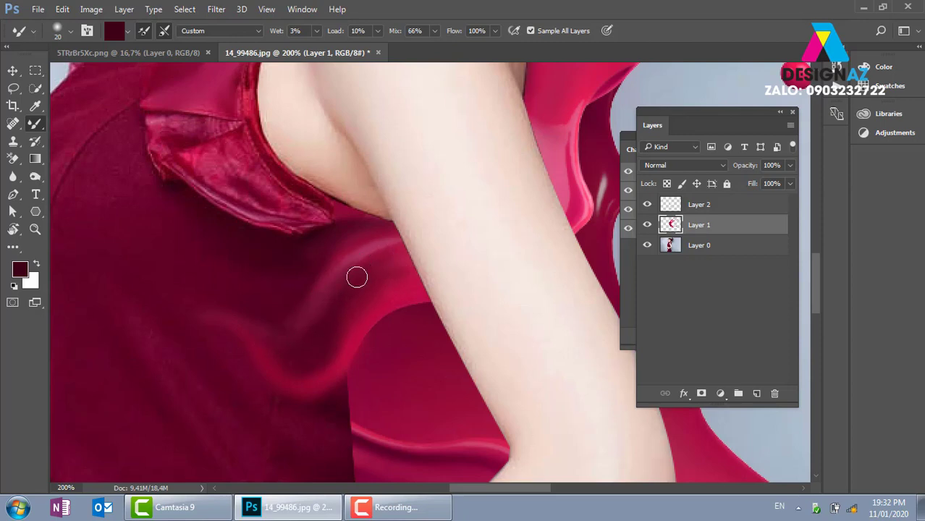
- Sample crimson, maroon and pink from the lower dress and blend a brighter smear into its fold
mouse_move(348, 331)
left_mouse_down()
mouse_move(361, 286)
mouse_move(375, 297)
left_mouse_up()
key("i")
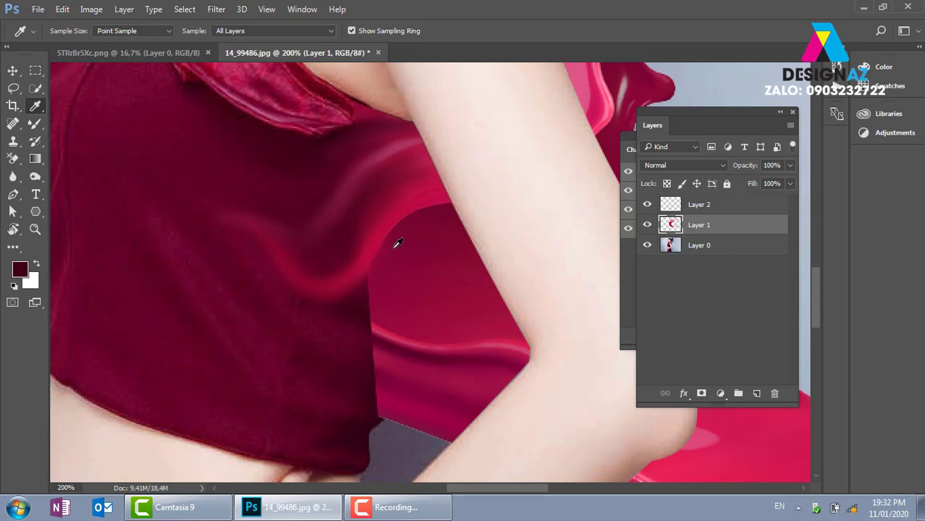
left_click(396, 244)
key("b")
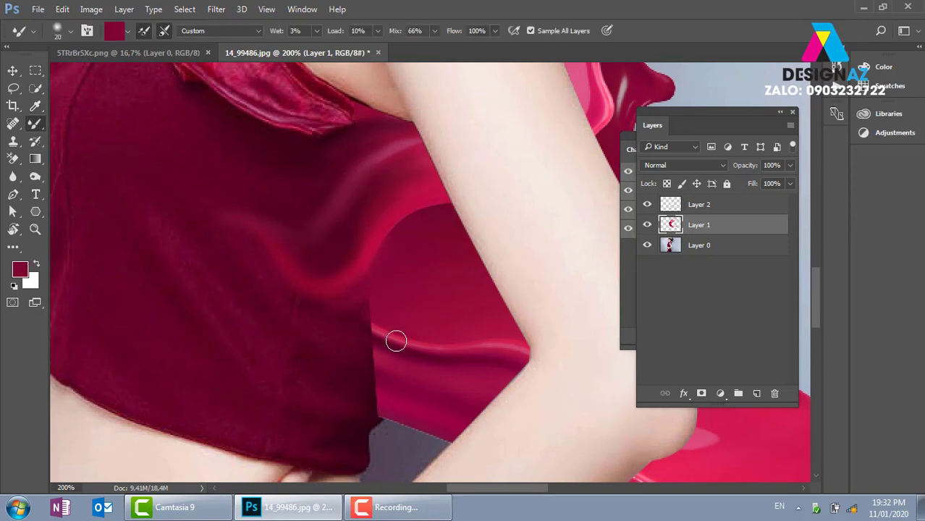
key("i")
left_click(361, 372)
key("b")
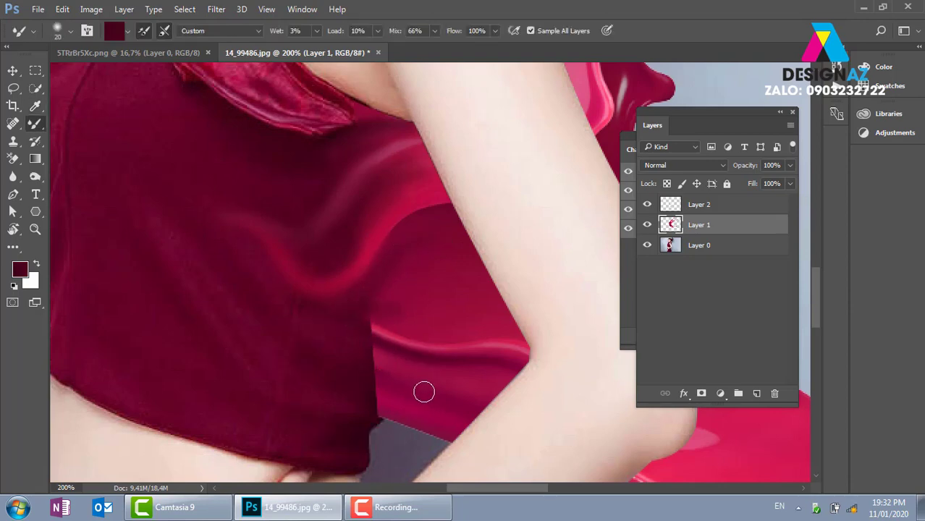
key("i")
left_click(405, 334)
key("b")
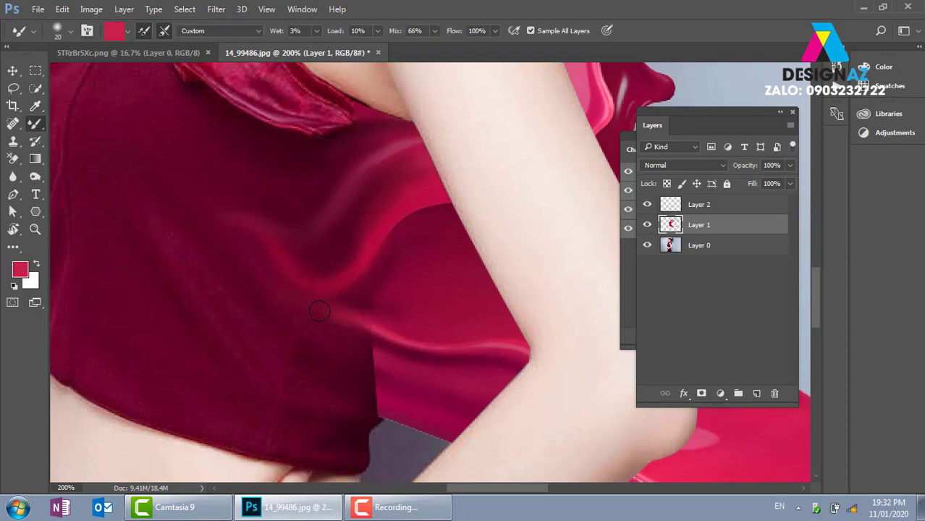
mouse_move(319, 311)
left_mouse_down()
mouse_move(217, 224)
mouse_move(141, 138)
left_mouse_up()
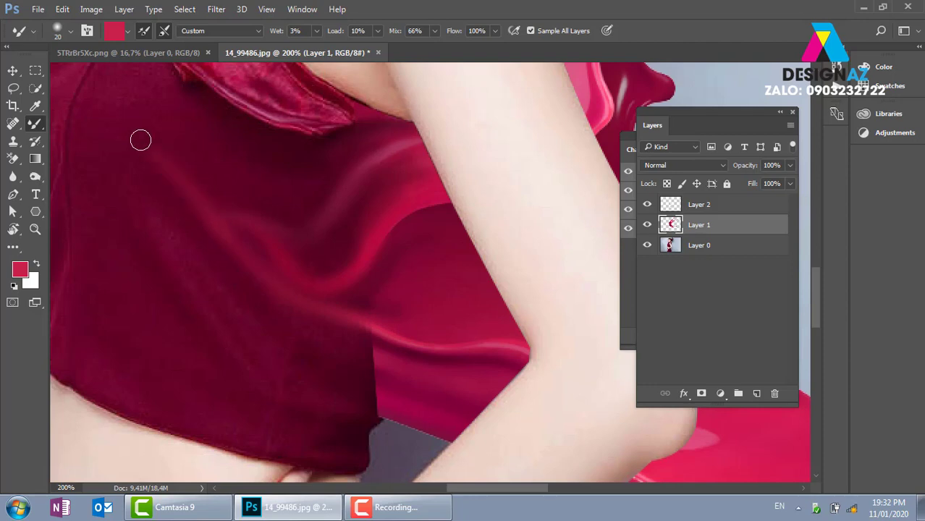
- Sample darker crimson and maroon tones around the dress hem
left_click_drag(333, 324, 410, 293)
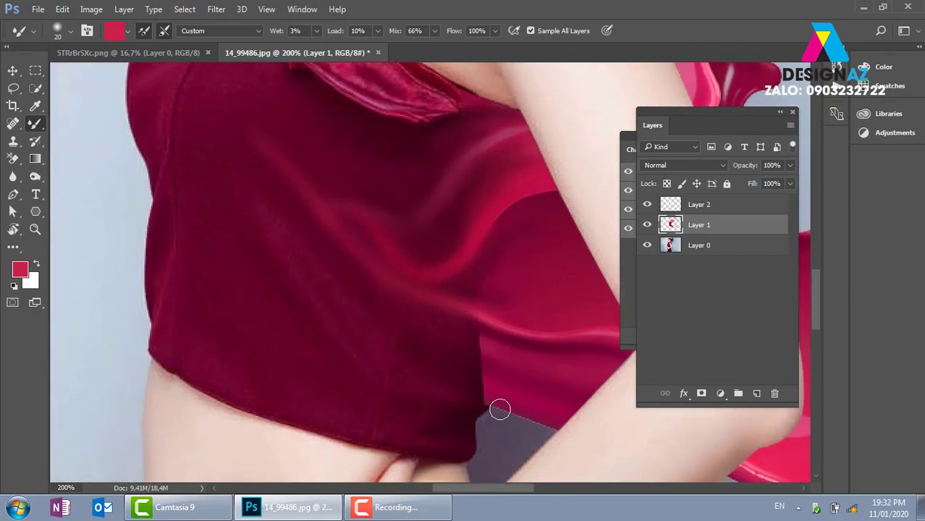
key("i")
left_click(516, 350)
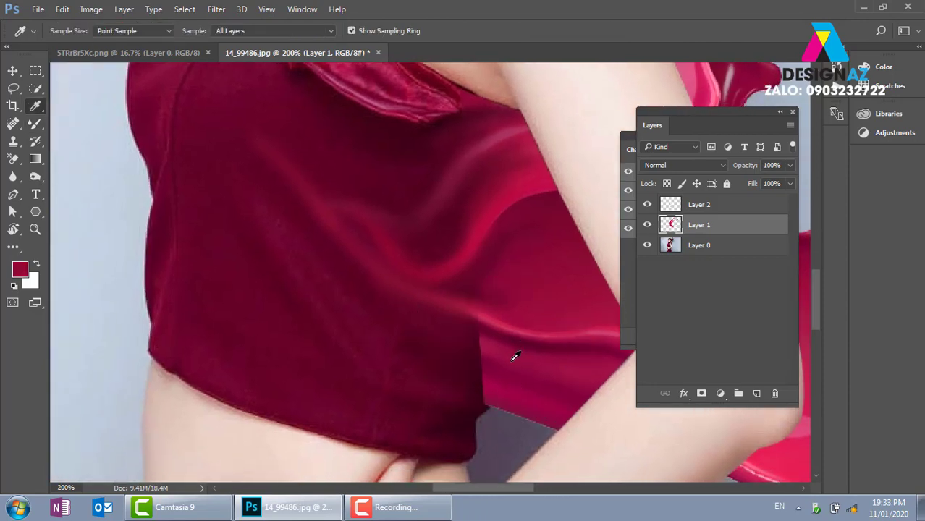
key("b")
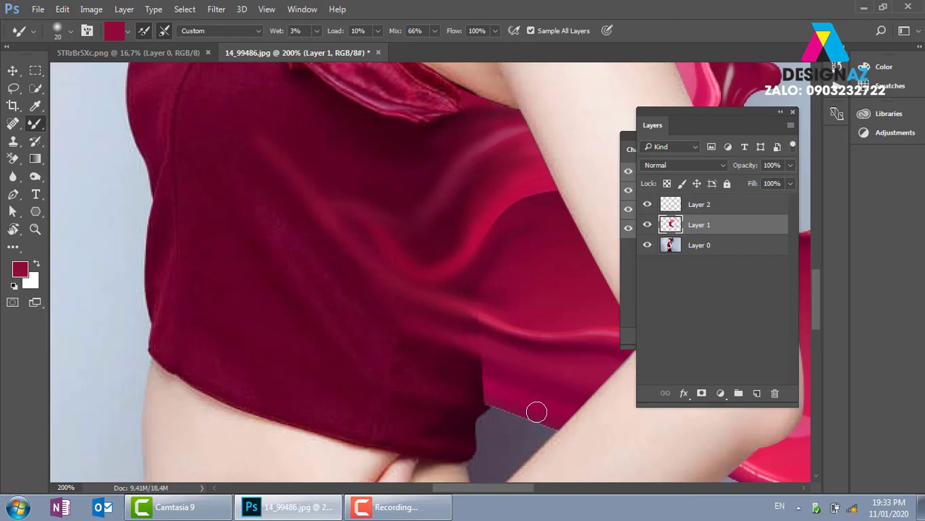
left_click(506, 383, "alt")
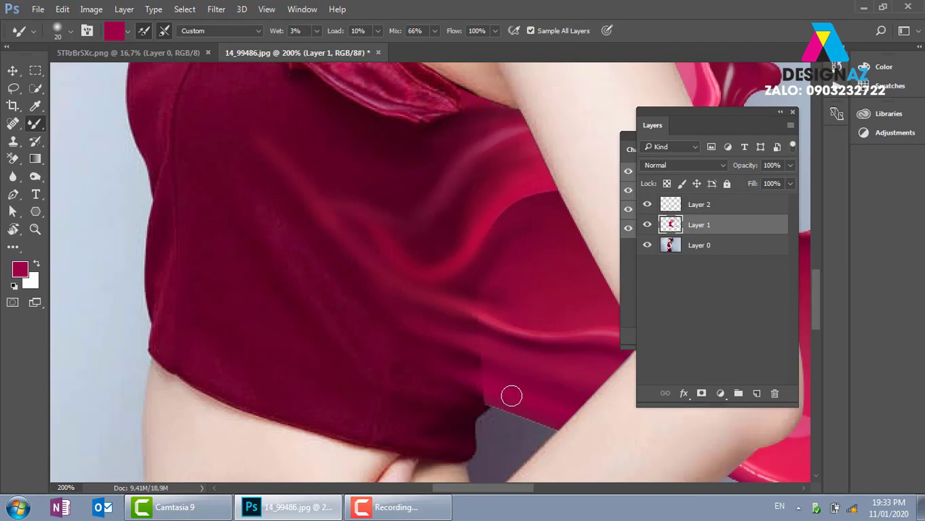
left_click(478, 356, "alt")
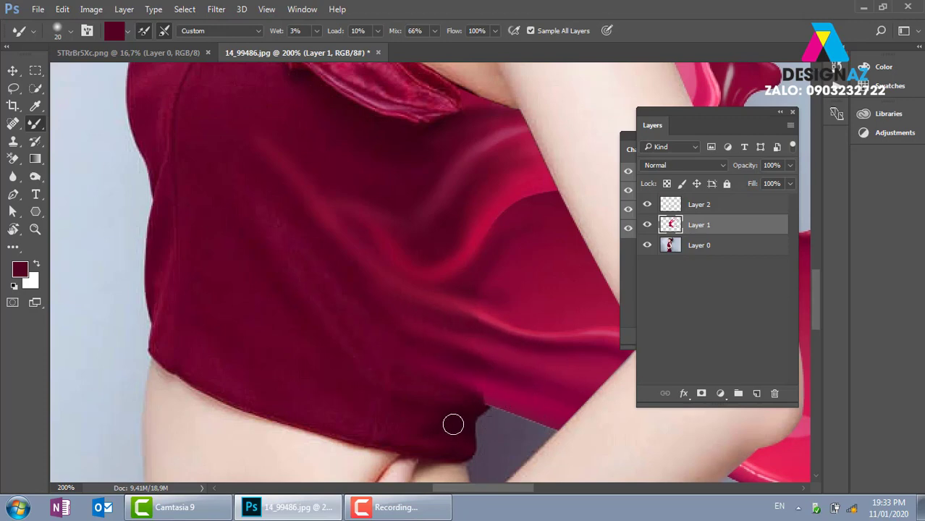
key("alt")
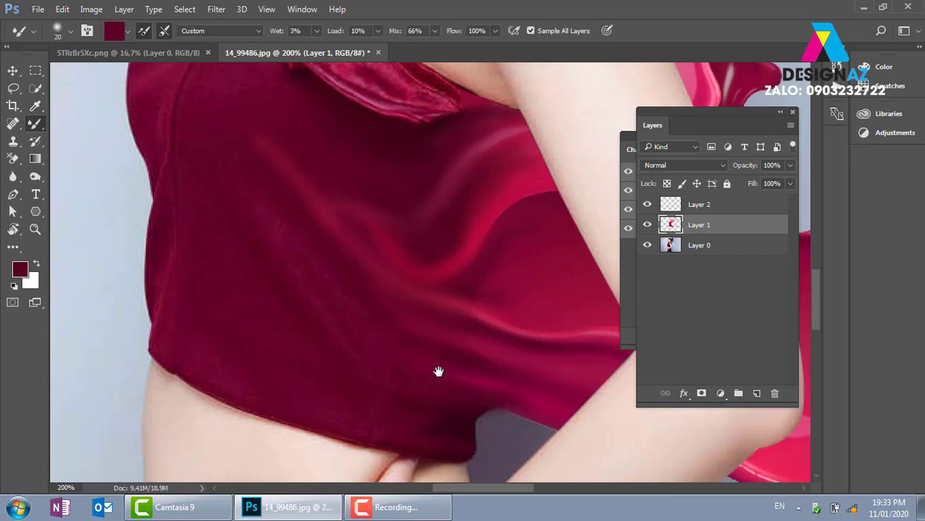
- Turn off Load after each stroke and zoom out to the whole upper body
left_click_drag(283, 194, 359, 274)
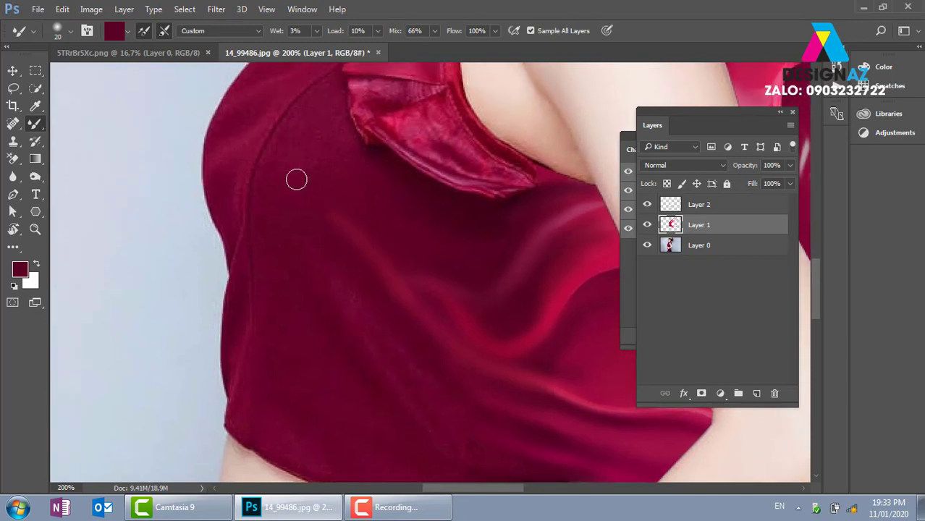
left_click(148, 33)
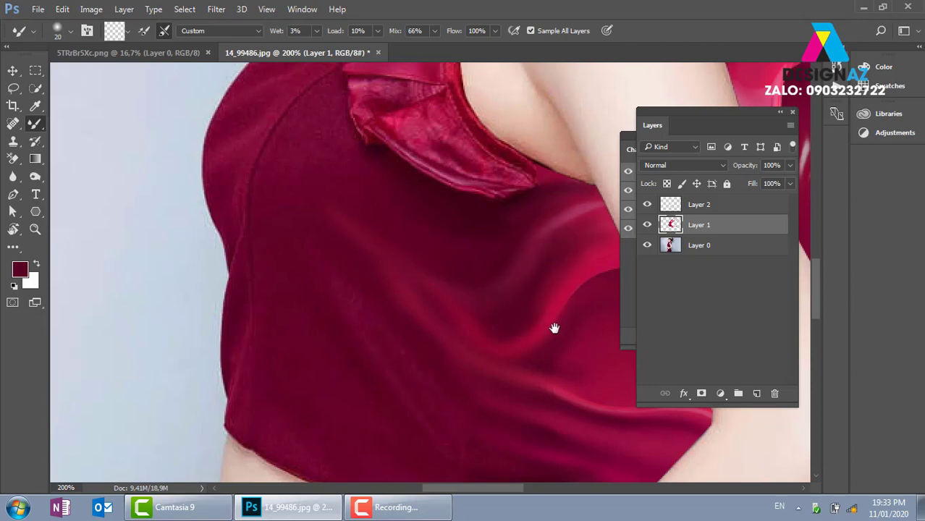
left_click_drag(553, 326, 443, 245)
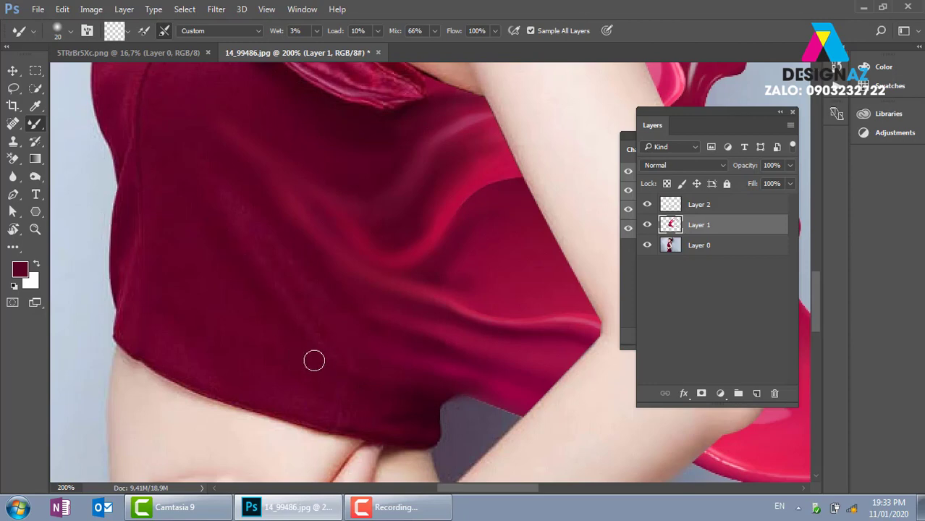
left_click_drag(229, 183, 273, 274)
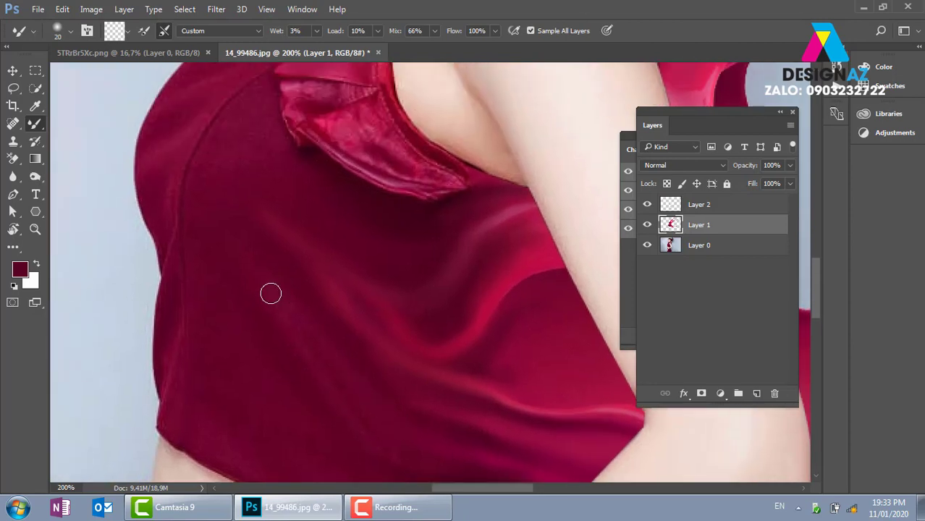
key("ctrl+minus")
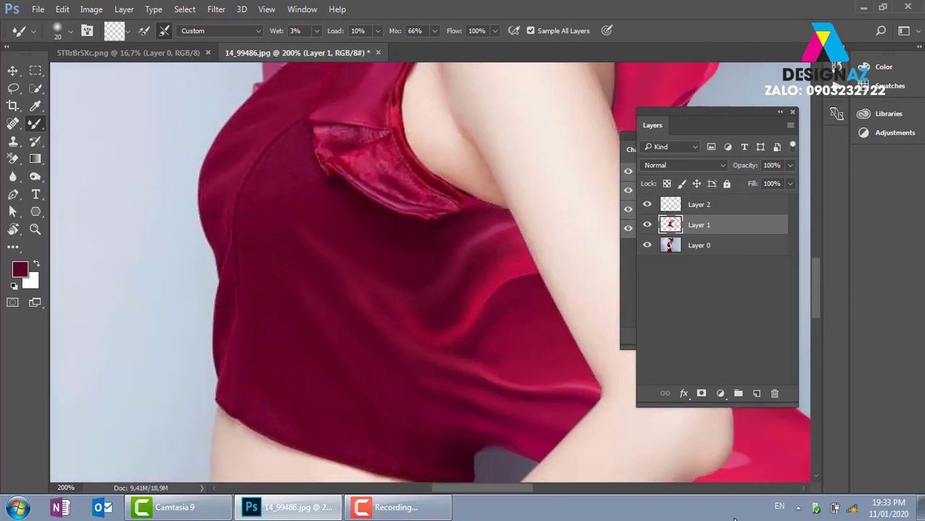
key("ctrl+minus")
left_click_drag(602, 396, 480, 383)
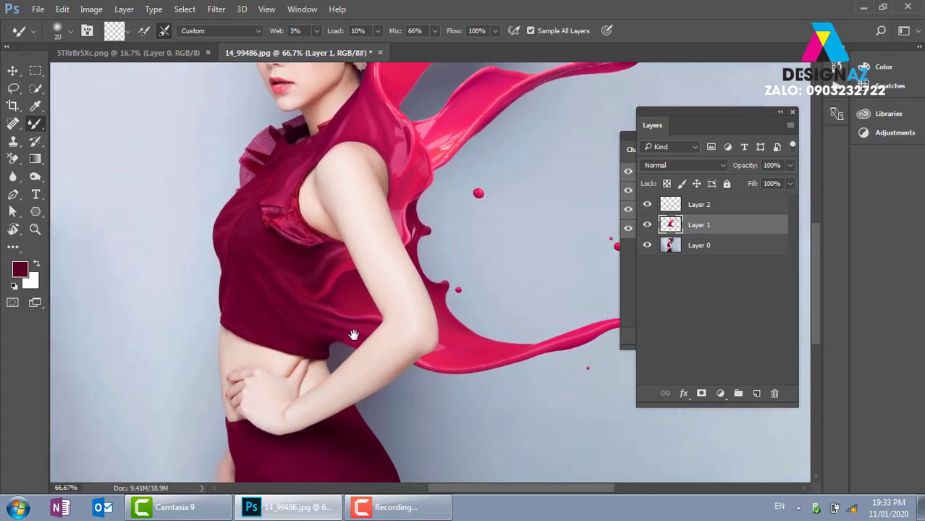
mouse_move(461, 340)
left_mouse_down()
mouse_move(466, 391)
mouse_move(467, 341)
left_mouse_up()
key("ctrl+minus")
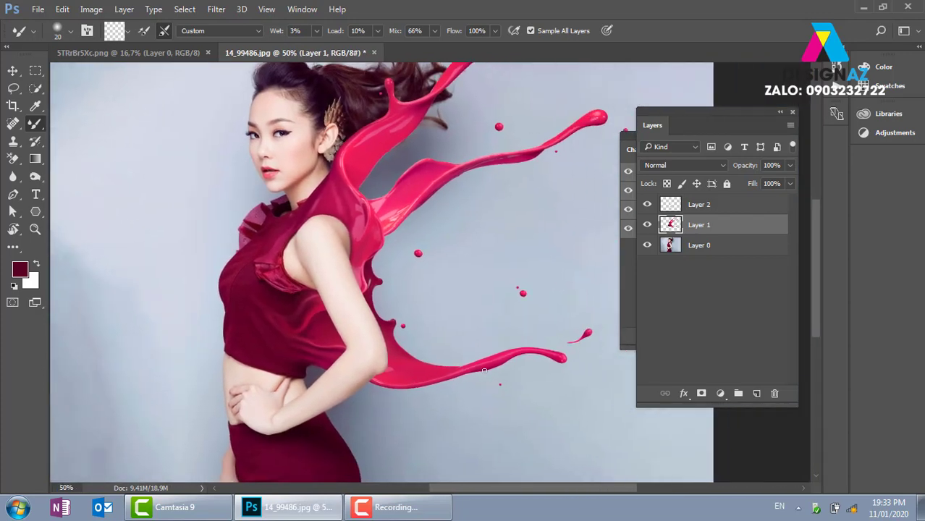
key("ctrl+minus")
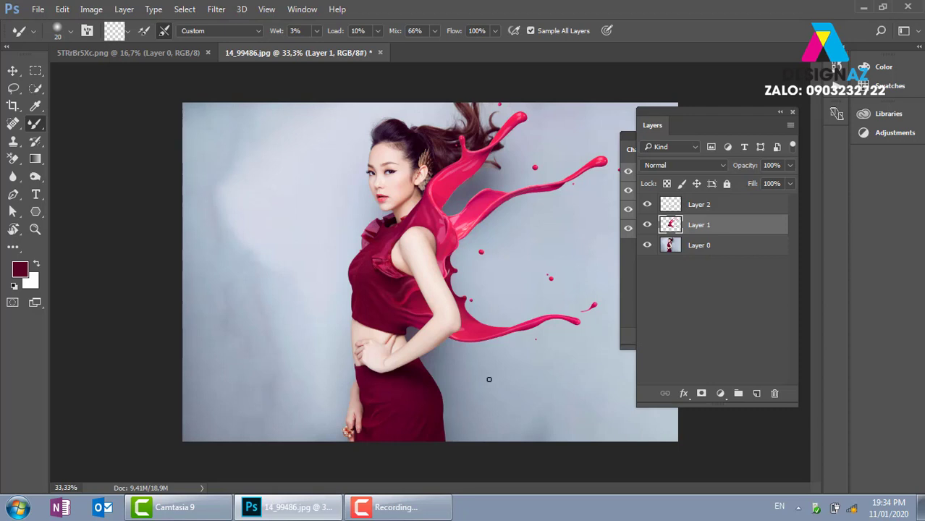
left_click(12, 71)
key("ctrl+plus")
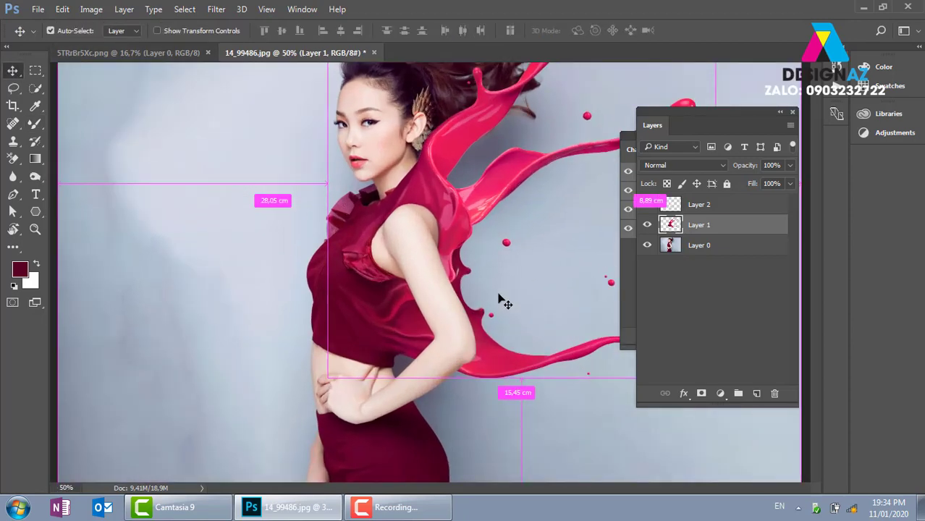
key("ctrl+plus")
key("ctrl+plus")
left_click_drag(434, 372, 410, 434)
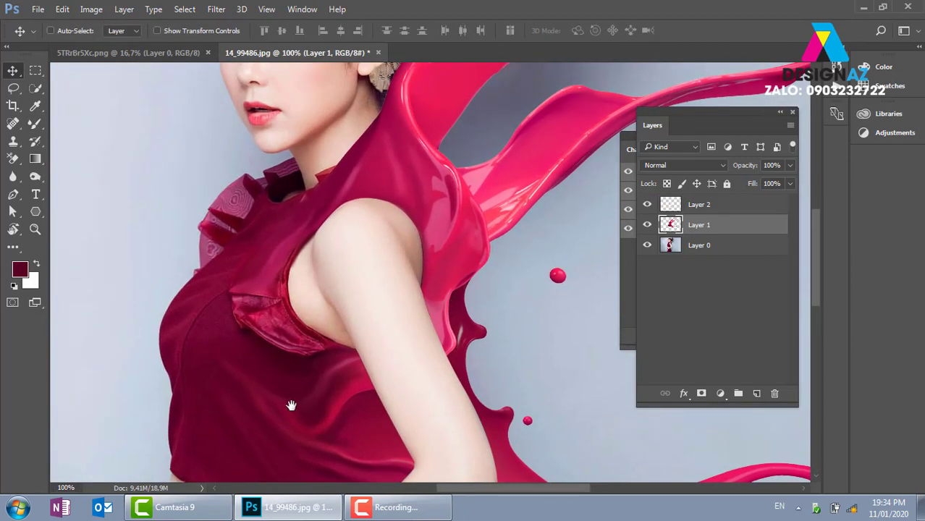
left_click_drag(313, 430, 361, 304)
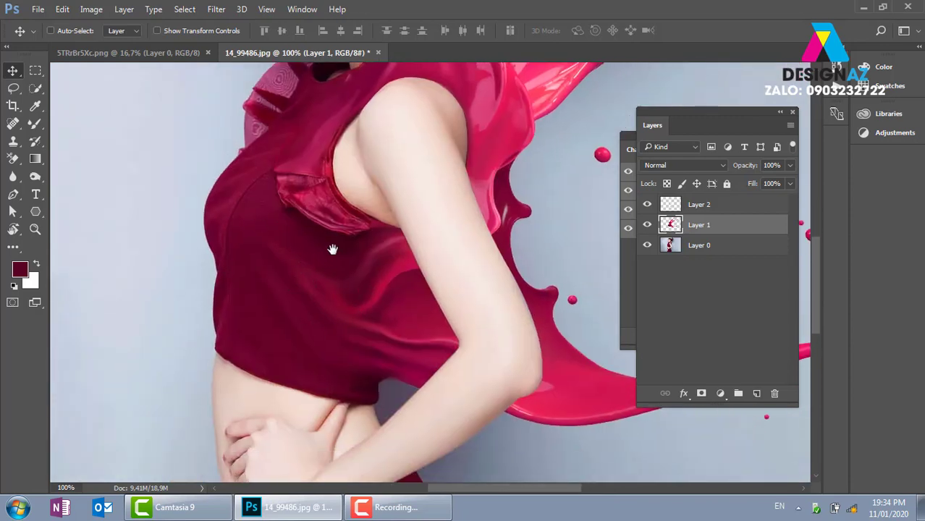
left_click(649, 246)
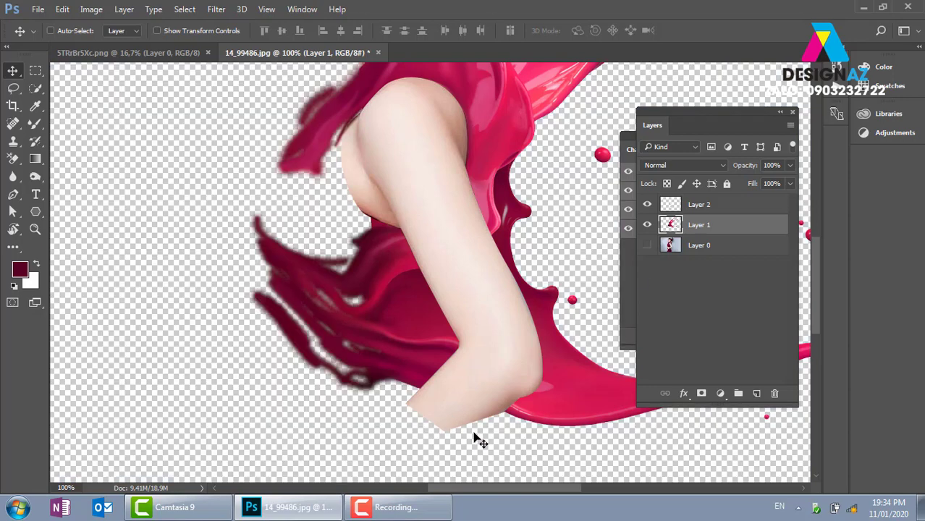
left_click(647, 245)
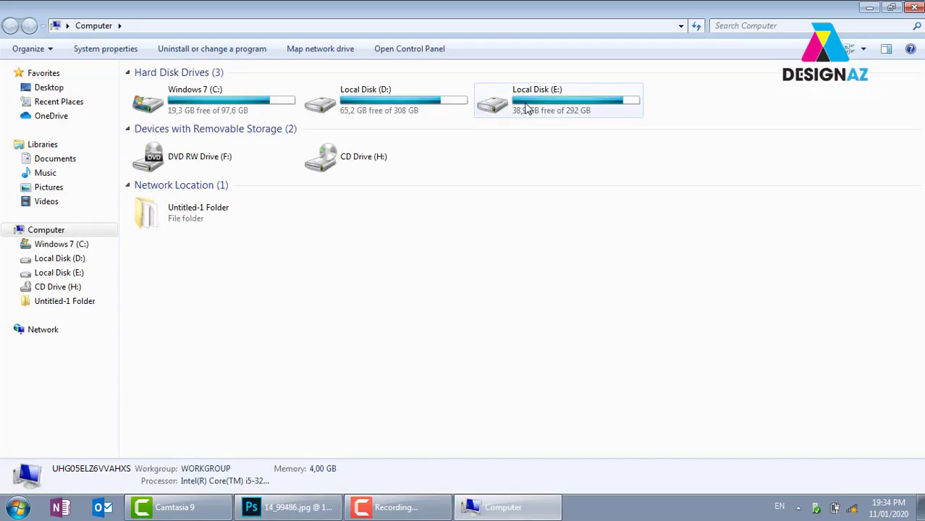
- Go to E:\thuvienanh\poster and select the milk-dress poster copy marked (1)
left_click(556, 107)
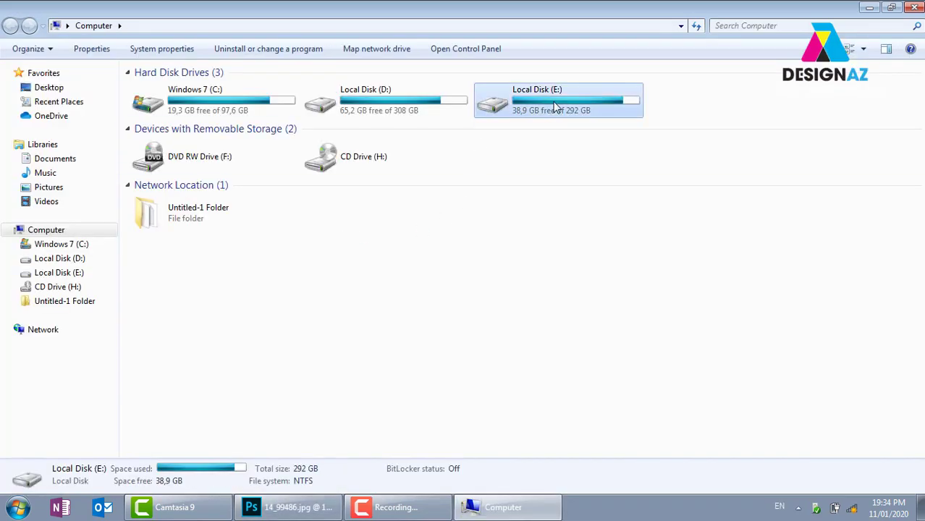
double_click(556, 107)
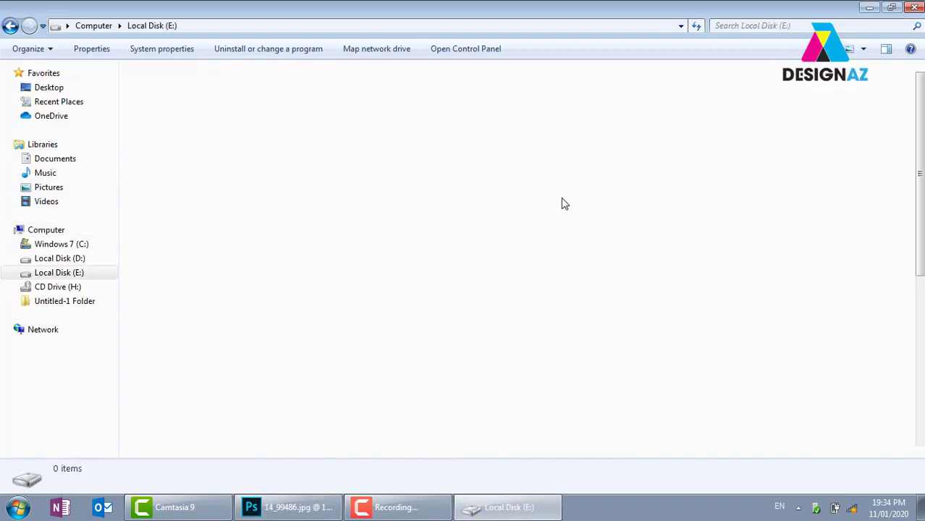
left_click(555, 180)
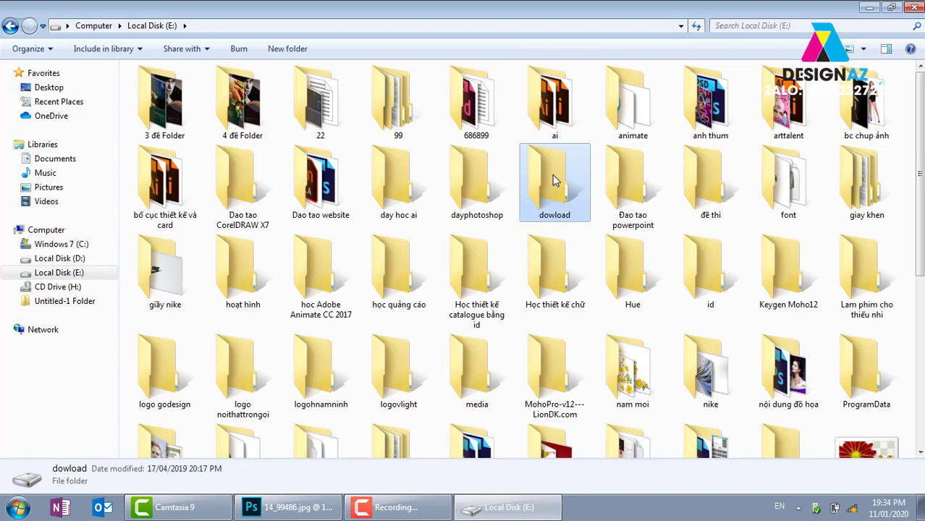
scroll(555, 180, "down", 10)
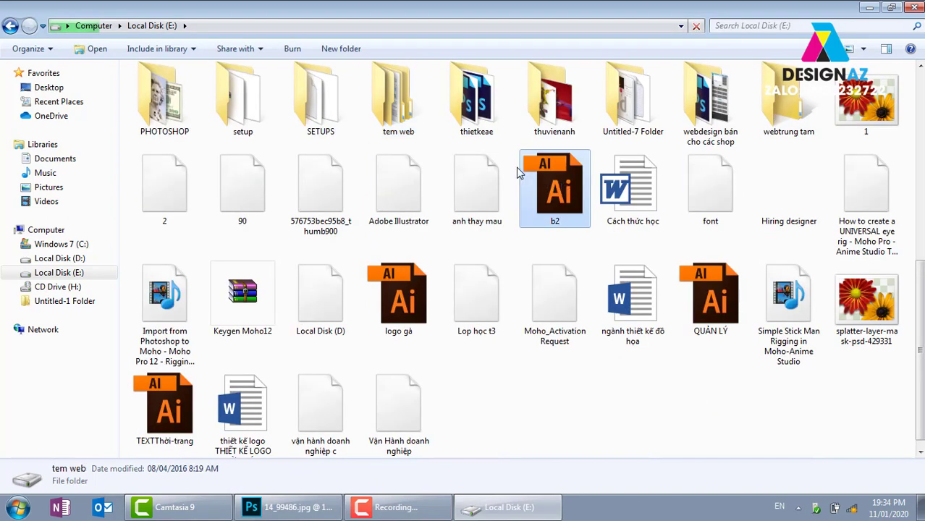
double_click(555, 108)
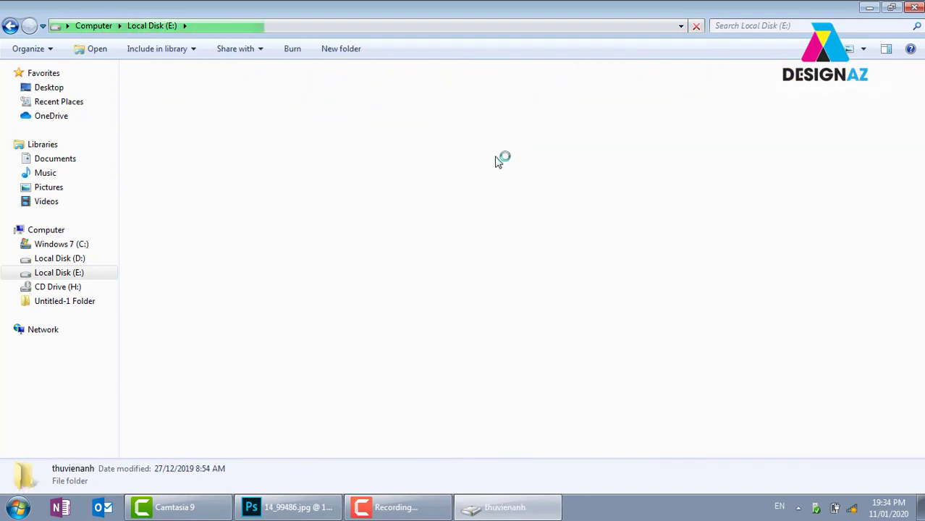
left_click(479, 108)
type("p")
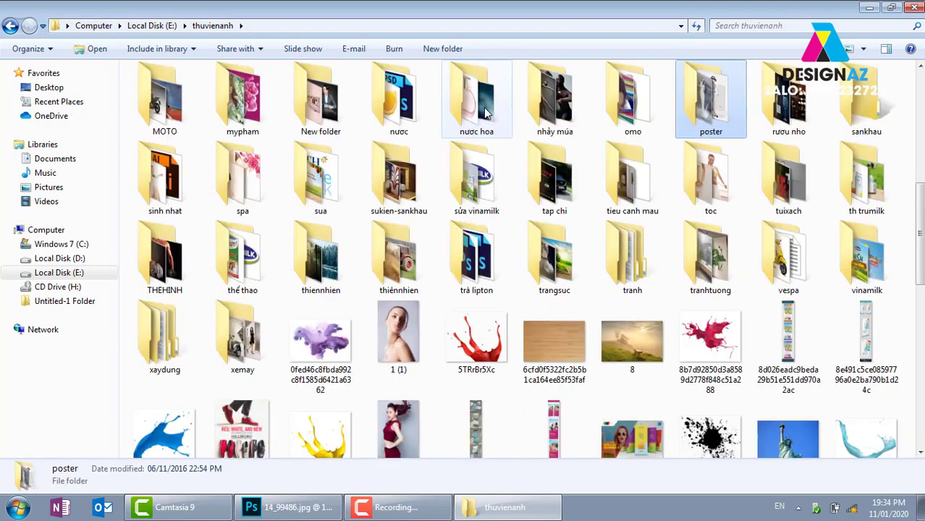
double_click(719, 98)
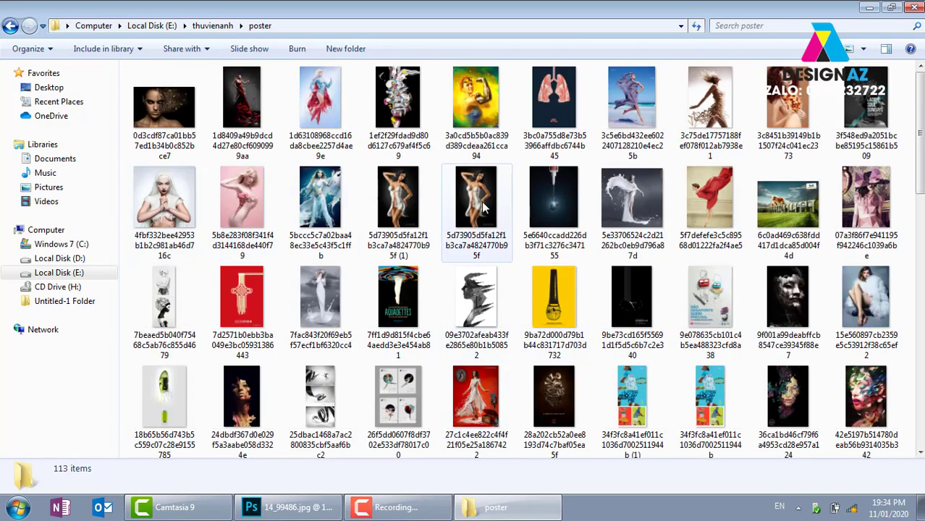
left_click(403, 205)
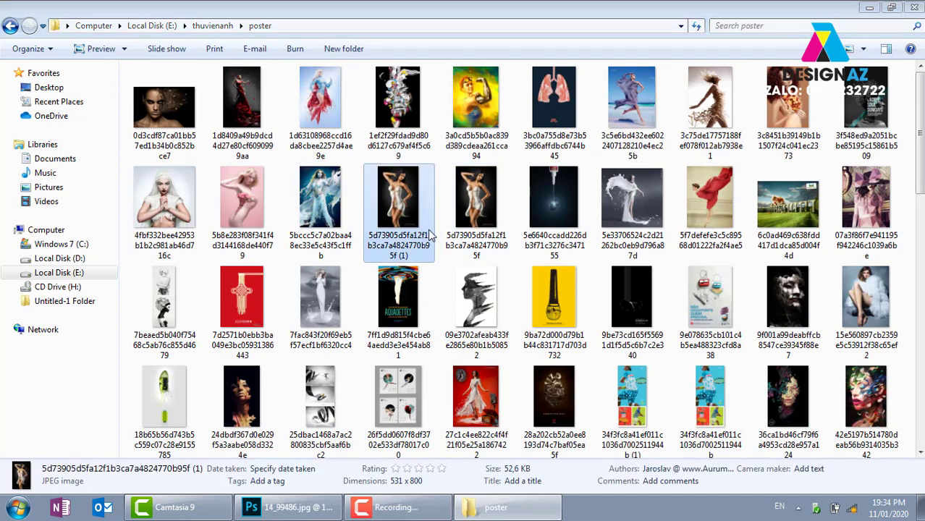
- View the milk-dress poster and the next image in Photo Viewer, then close it
double_click(431, 234)
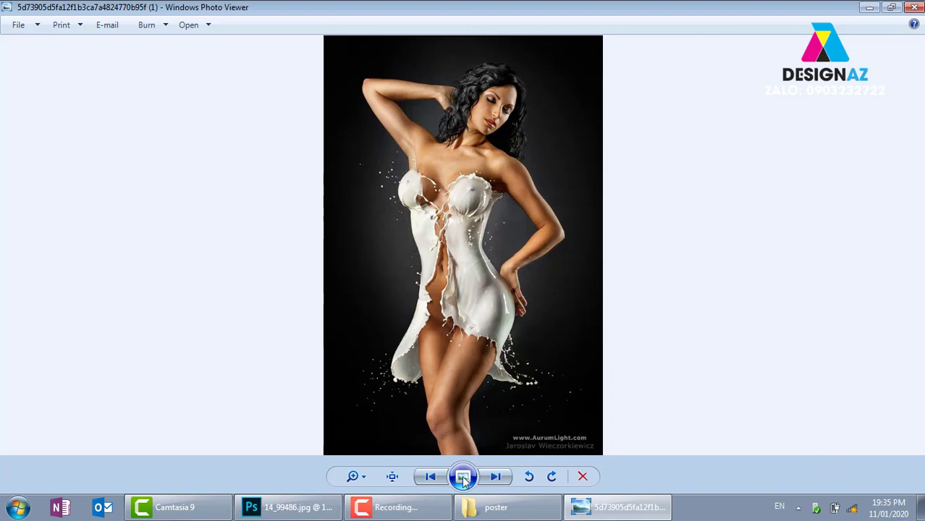
left_click(496, 478)
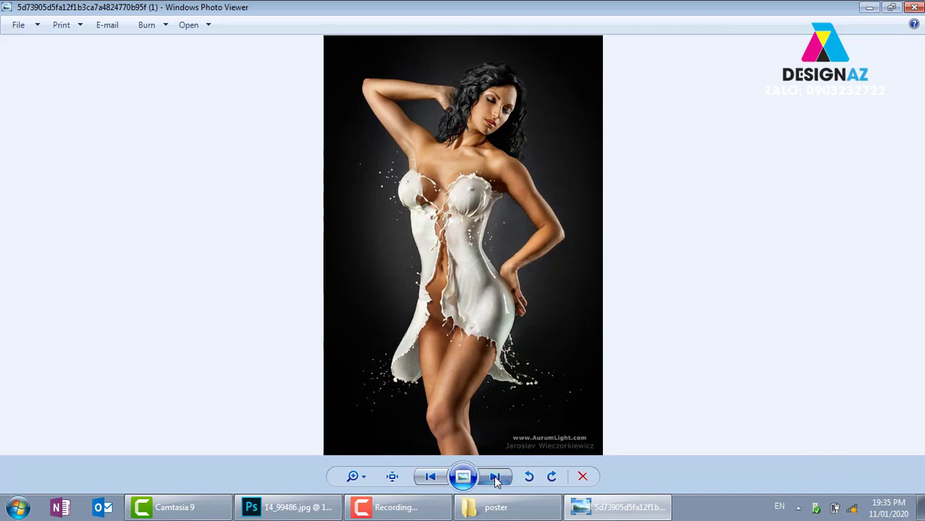
left_click(915, 7)
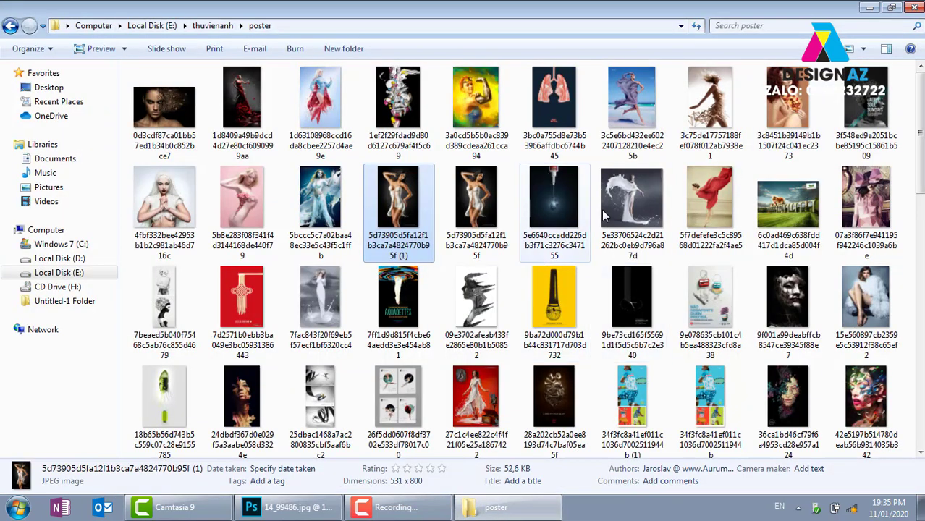
- View the milk-splash dancer poster, close it, and start a new Explorer window at Computer
double_click(632, 196)
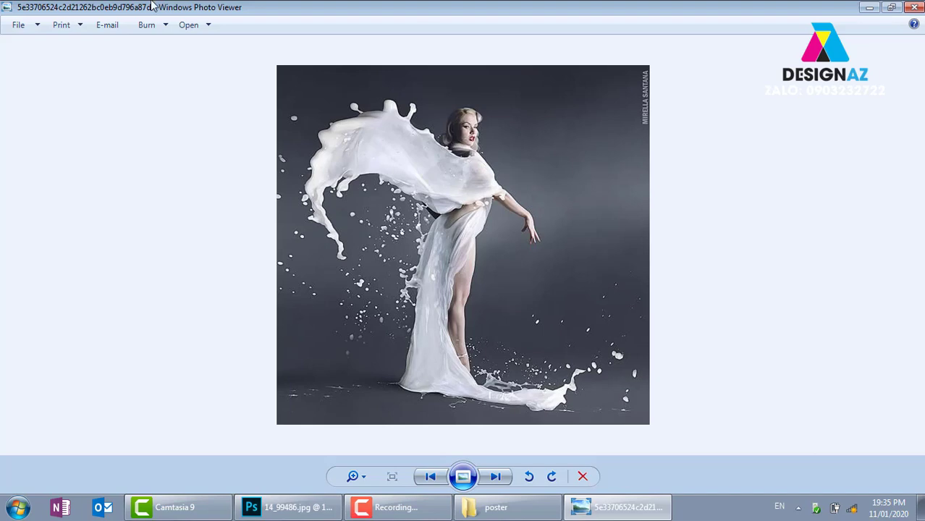
left_click(915, 7)
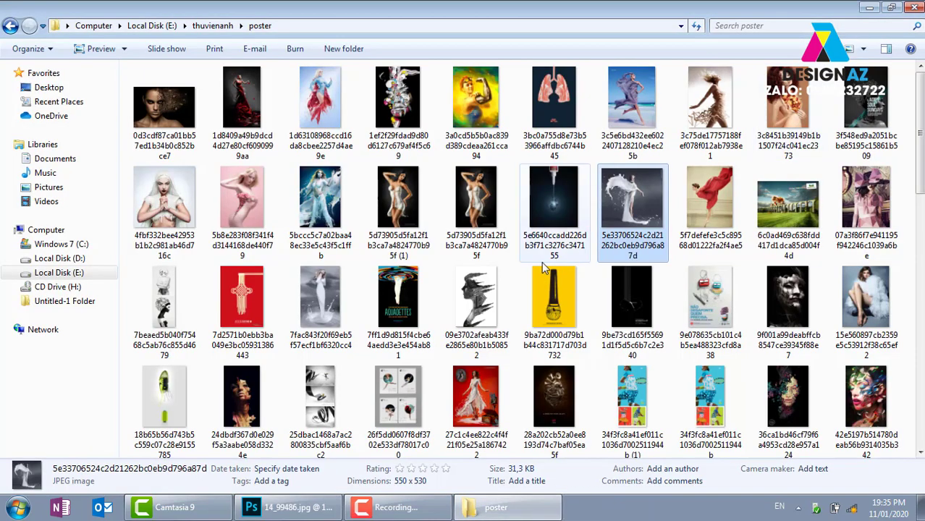
key("super+e")
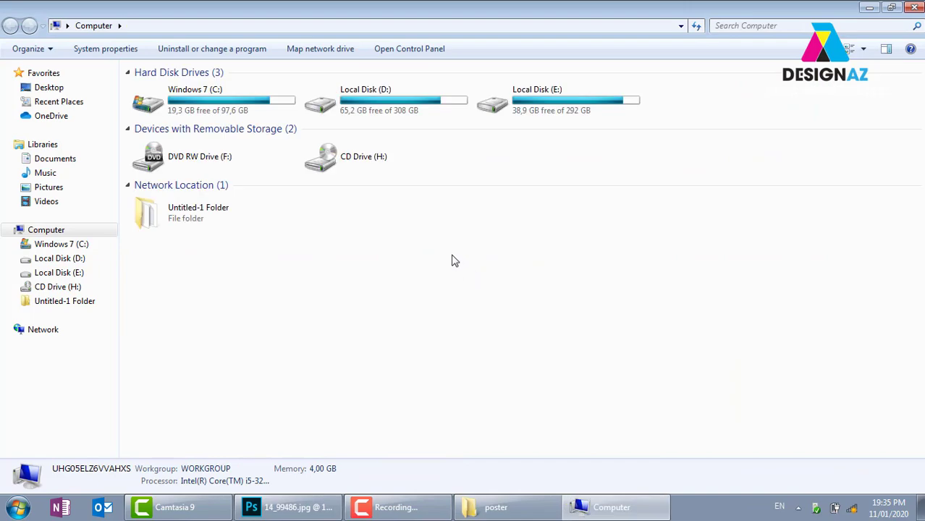
- Open Untitled-3 from E:\PHOTOSHOP\ANH COP DI HOC(LONG DT) in Photoshop
double_click(592, 110)
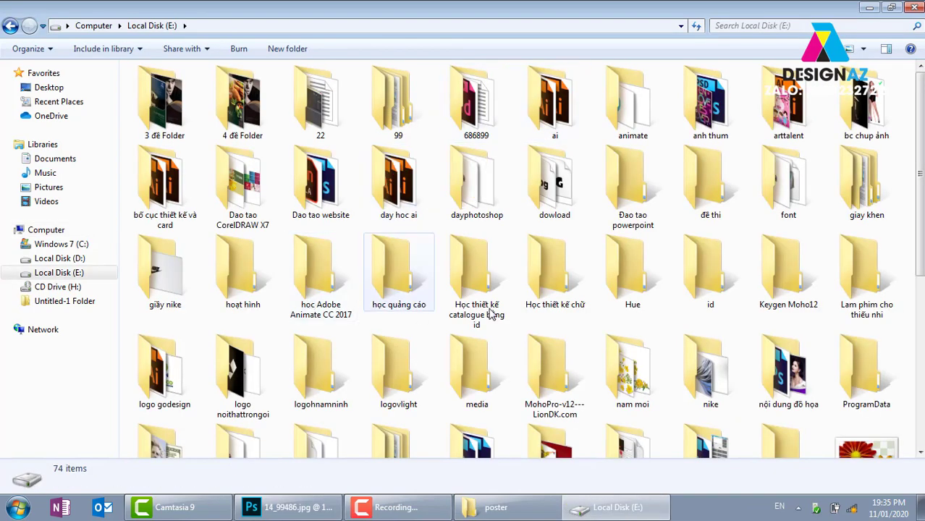
scroll(917, 259, "down", 3)
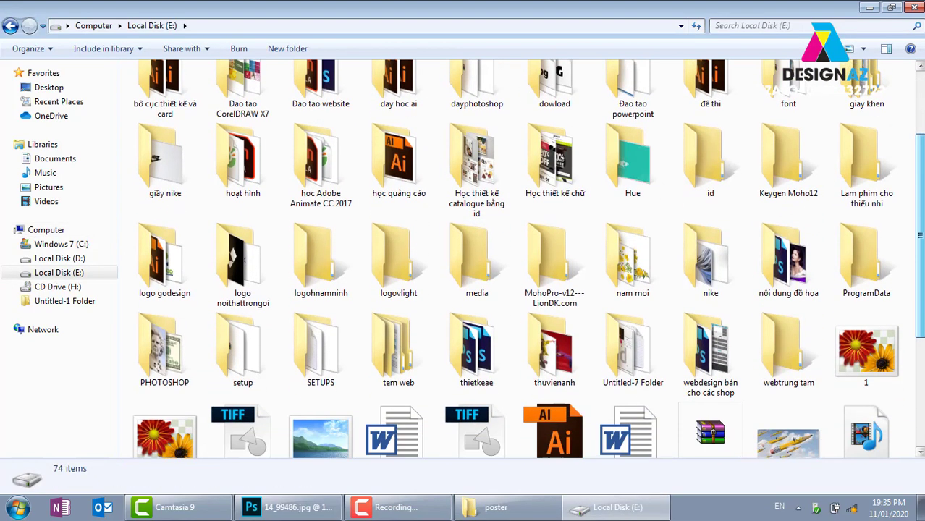
scroll(920, 323, "down", 1)
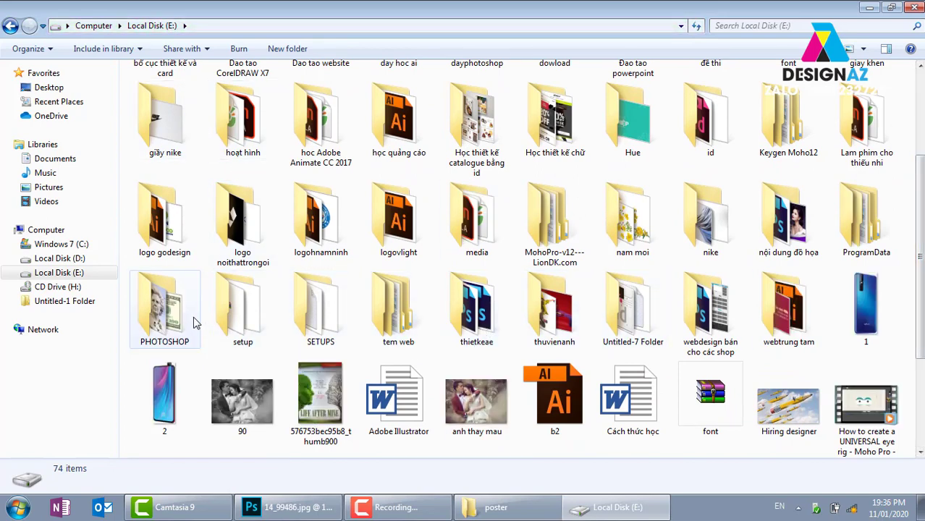
double_click(167, 312)
double_click(165, 105)
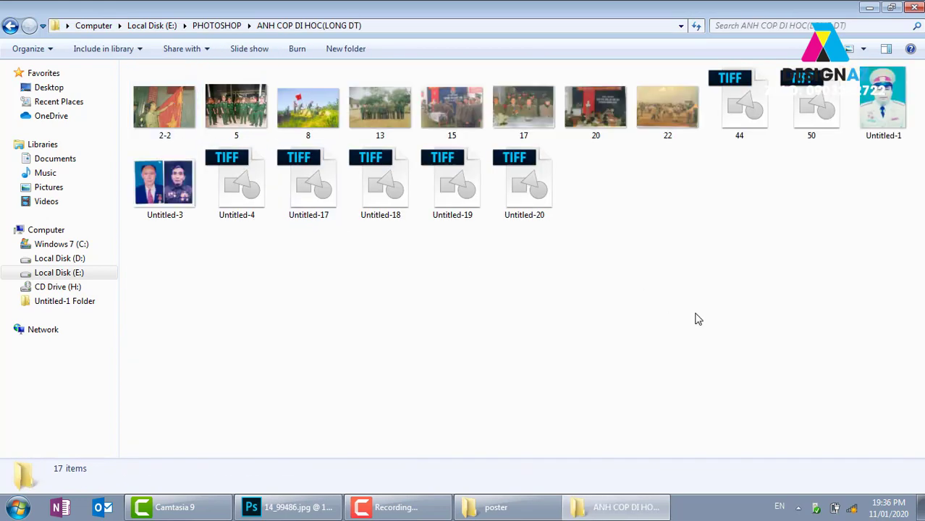
left_click(165, 187)
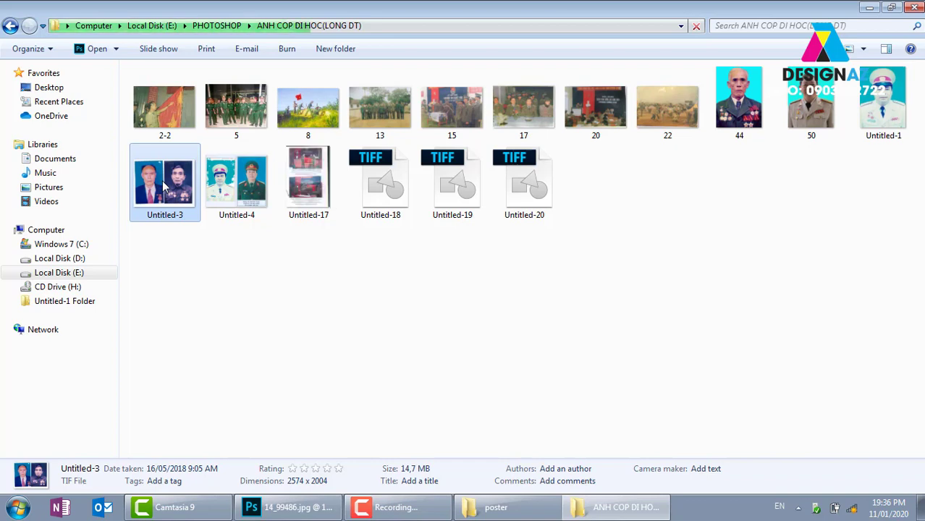
double_click(165, 190)
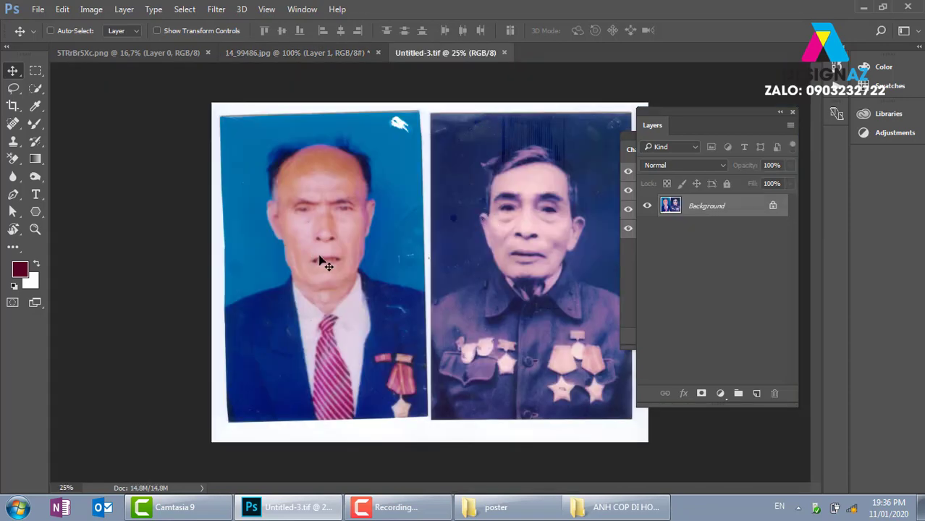
- Zoom in twice and centre the left man's face in the view
key("ctrl+plus")
key("ctrl+plus")
key("ctrl+plus")
left_click_drag(255, 267, 442, 289)
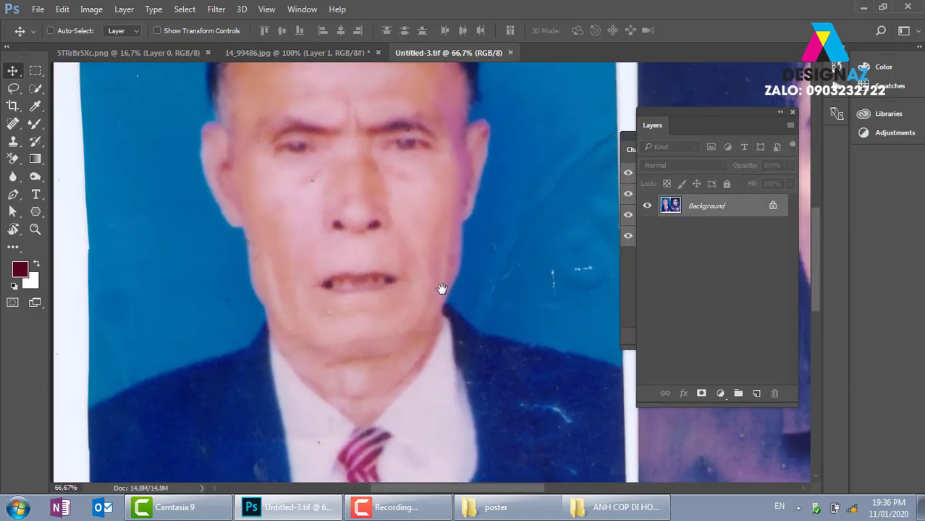
key("ctrl+plus")
left_click_drag(476, 242, 494, 292)
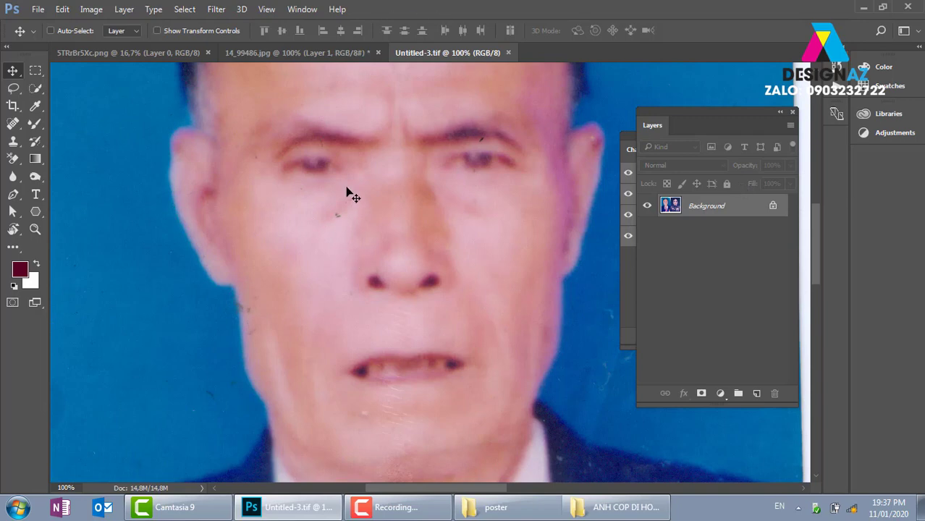
- Zoom in on the man's eye and sample the pink skin tone beside it
key("ctrl+plus")
key("ctrl+plus")
scroll(485, 324, "up", 3)
scroll(437, 382, "up", 5)
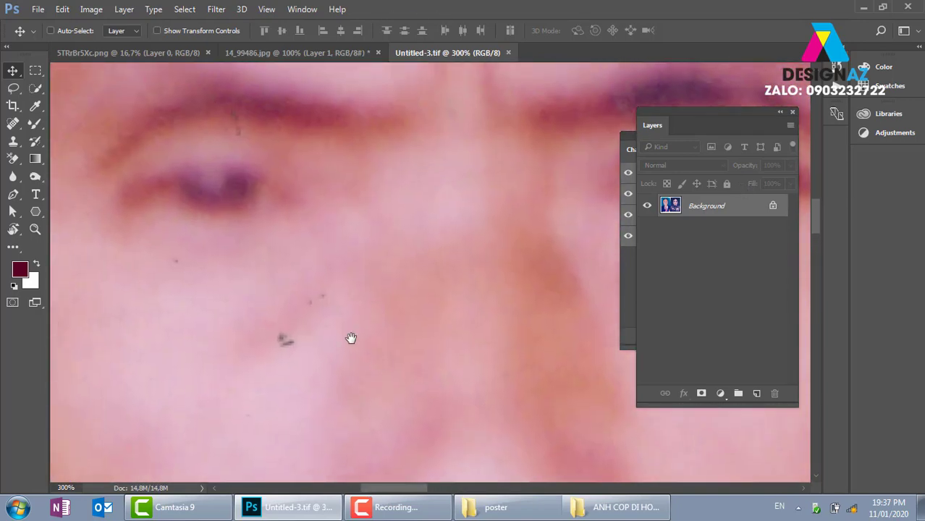
scroll(350, 336, "up", 2)
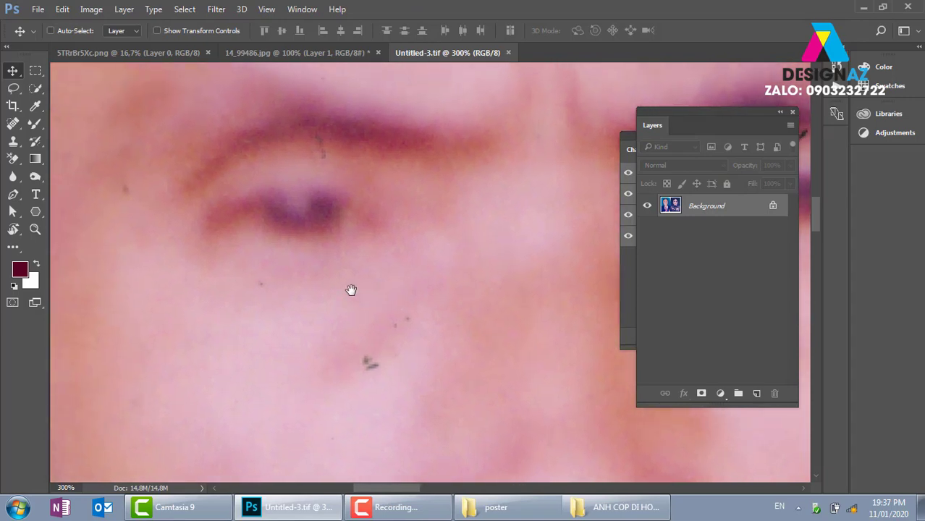
key("i")
left_click(325, 201)
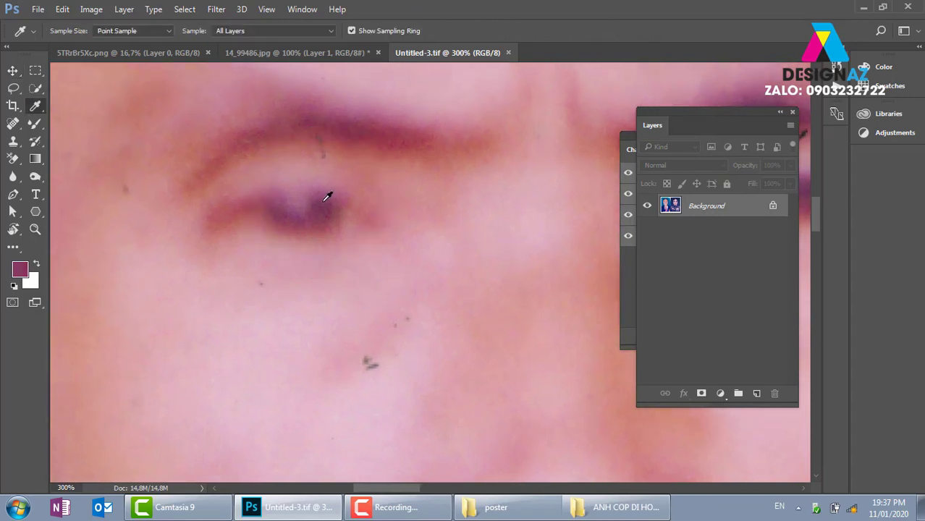
- Make the Mixer Brush small and soft, then blend skin tones over the left eye
key("b")
right_click(343, 189)
left_click_drag(424, 109, 418, 112)
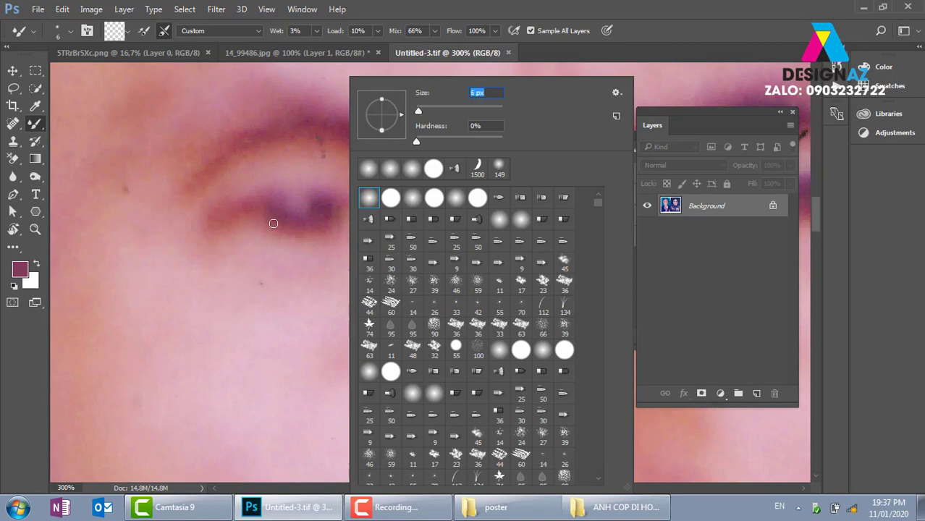
left_click(254, 207)
left_click_drag(314, 193, 315, 194)
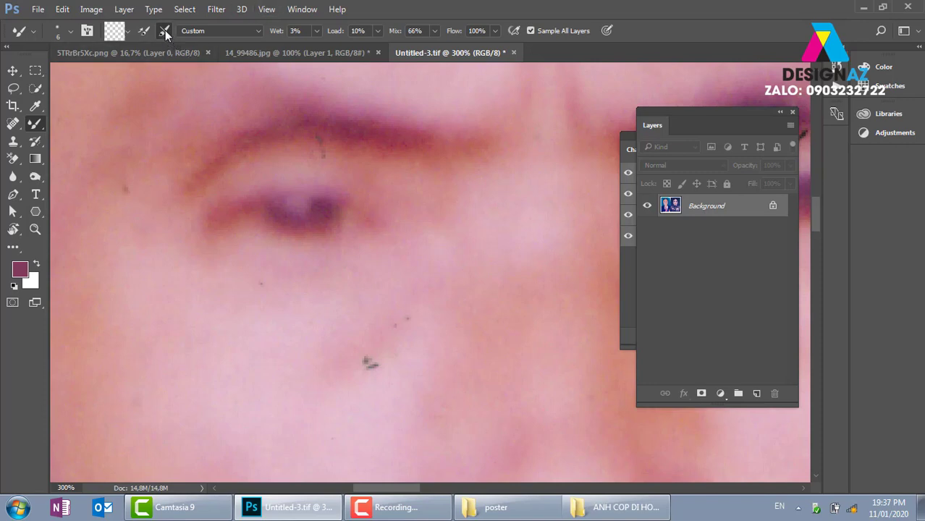
- With Load brush after each stroke on, lighten the eye centre and round the iris, undoing the lower-lid stroke
left_click(146, 31)
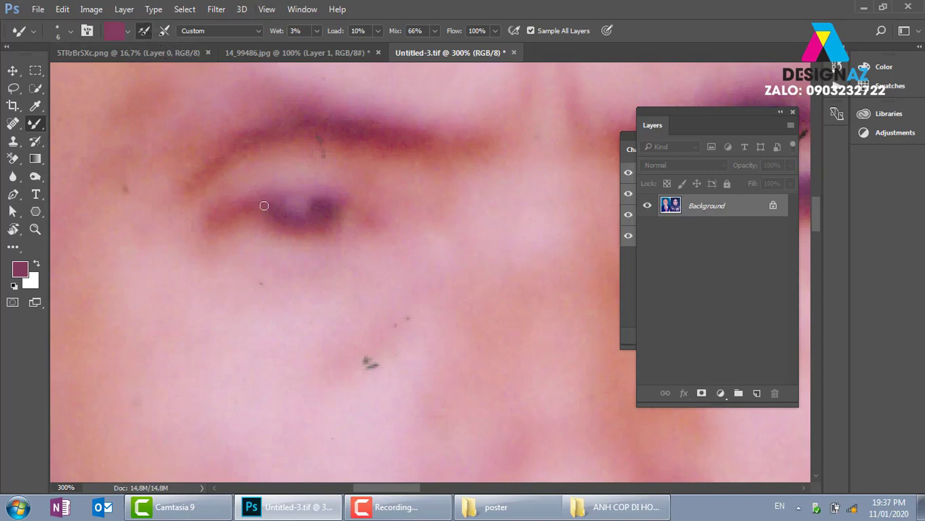
mouse_move(288, 199)
left_mouse_down()
mouse_move(335, 200)
mouse_move(279, 196)
mouse_move(379, 224)
left_mouse_up()
key("i")
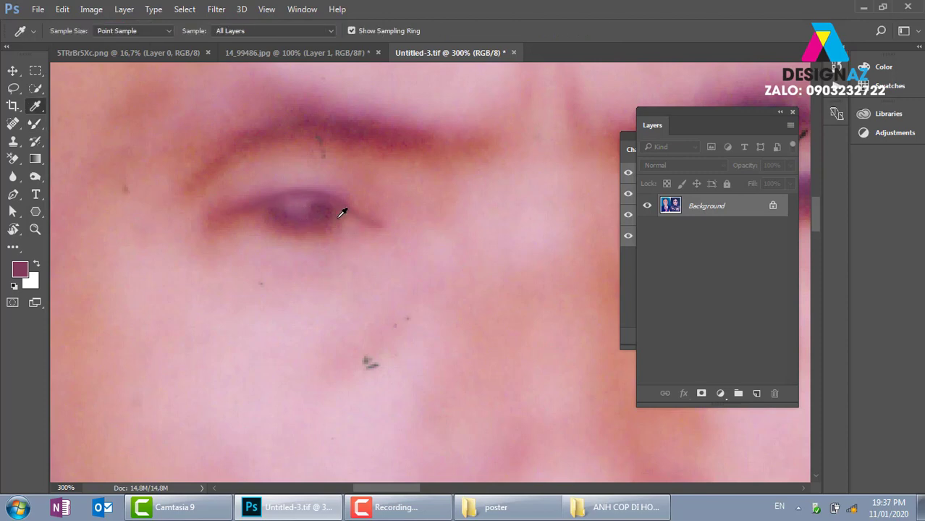
key("b")
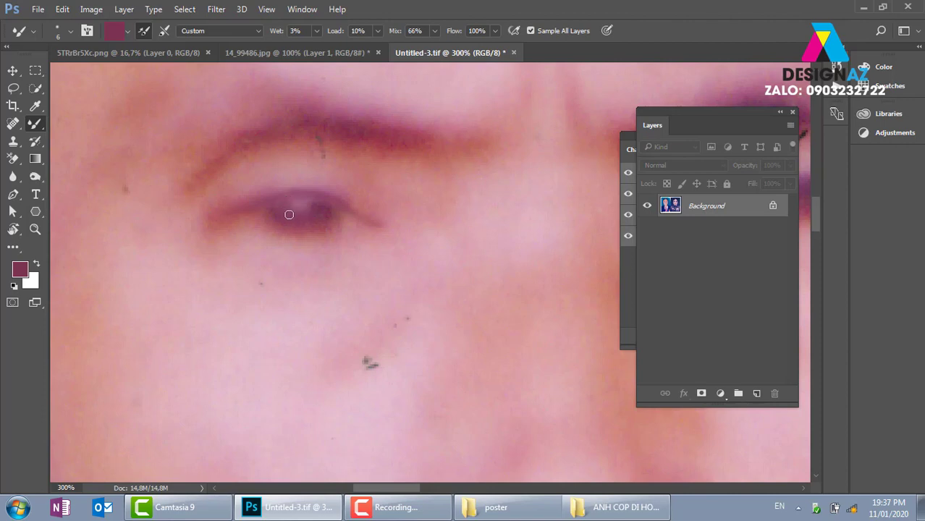
left_click_drag(277, 206, 302, 235)
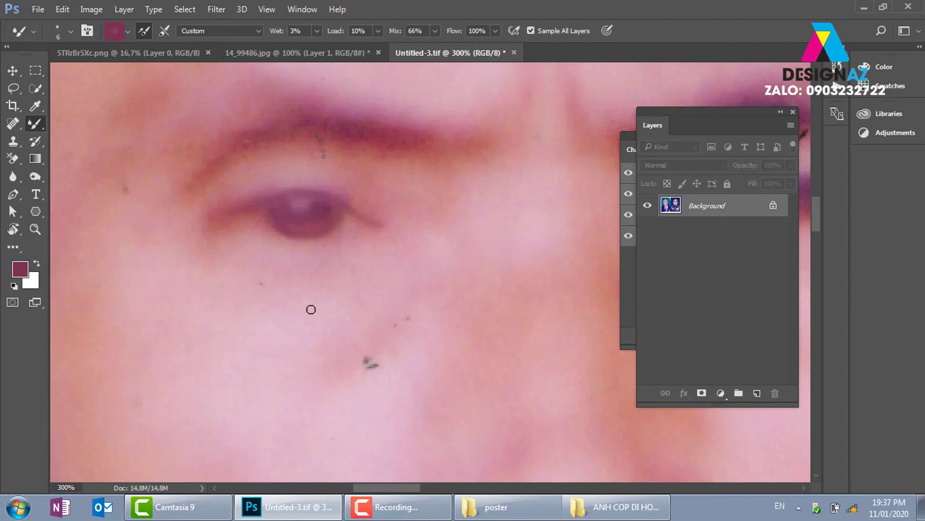
left_click_drag(373, 231, 314, 252)
key("ctrl+z")
- Add a new Layer 1 above Background and set its fill to 64%
left_click(755, 394)
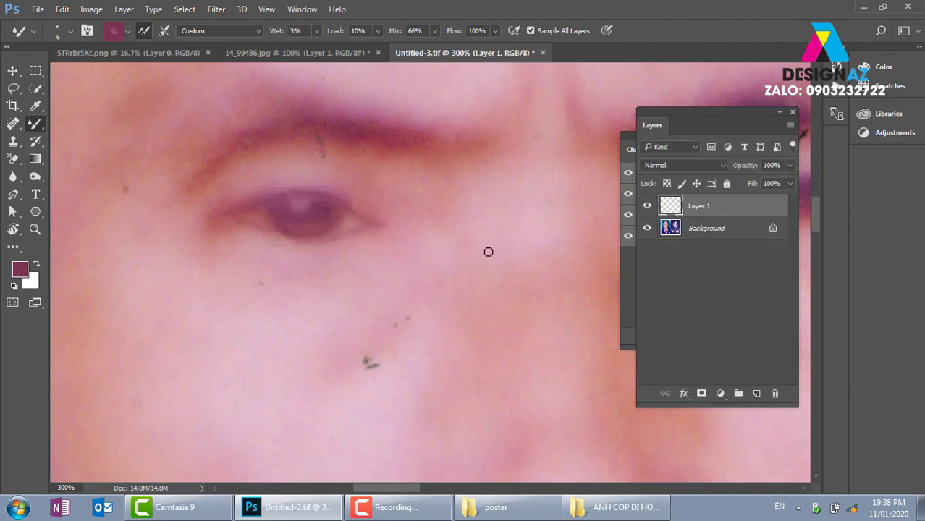
left_click(789, 184)
left_click_drag(788, 199, 767, 202)
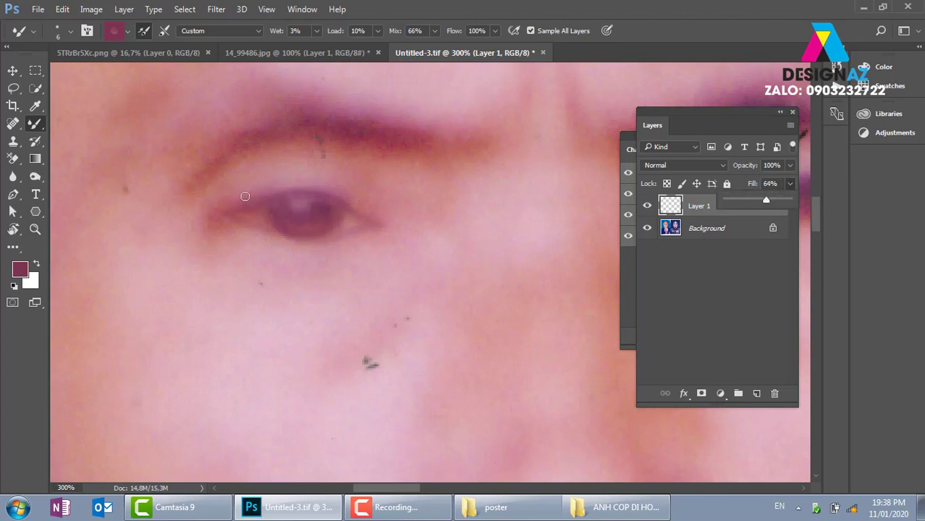
- Set the Mixer Brush size to 3 px
right_click(294, 180)
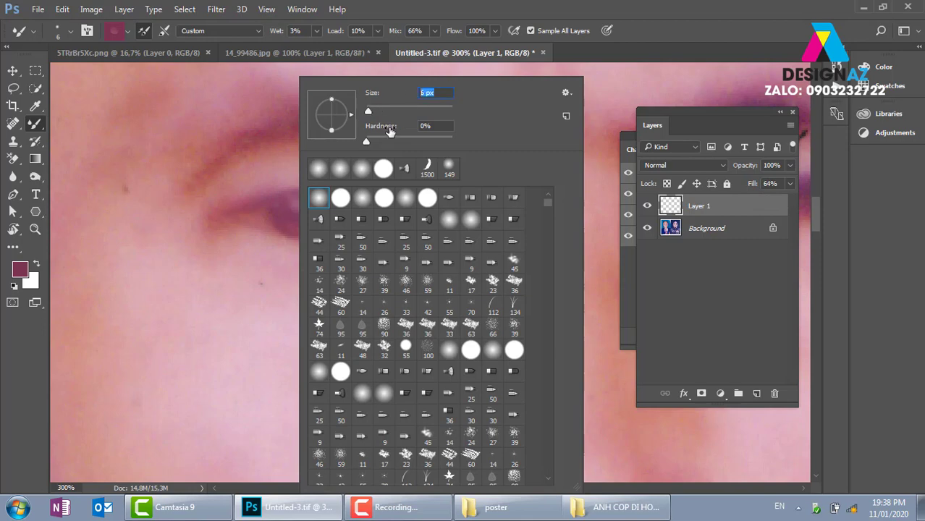
type("3")
key("Return")
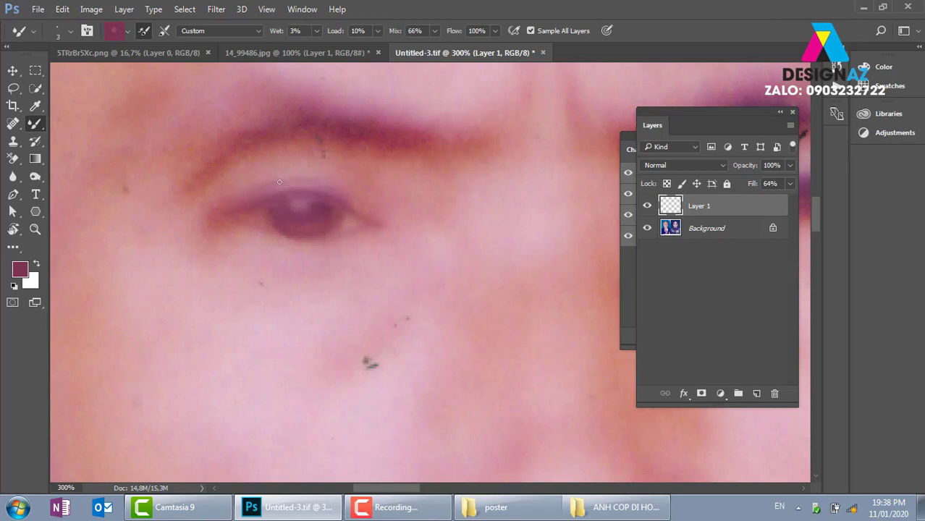
key("ctrl+minus")
key("ctrl+minus")
key("ctrl+minus")
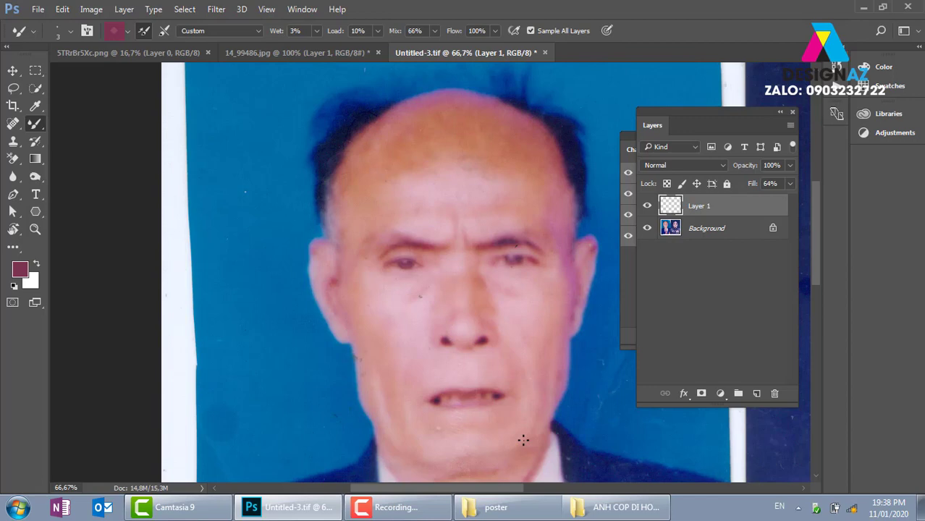
scroll(524, 440, "up", 2)
scroll(406, 405, "up", 2)
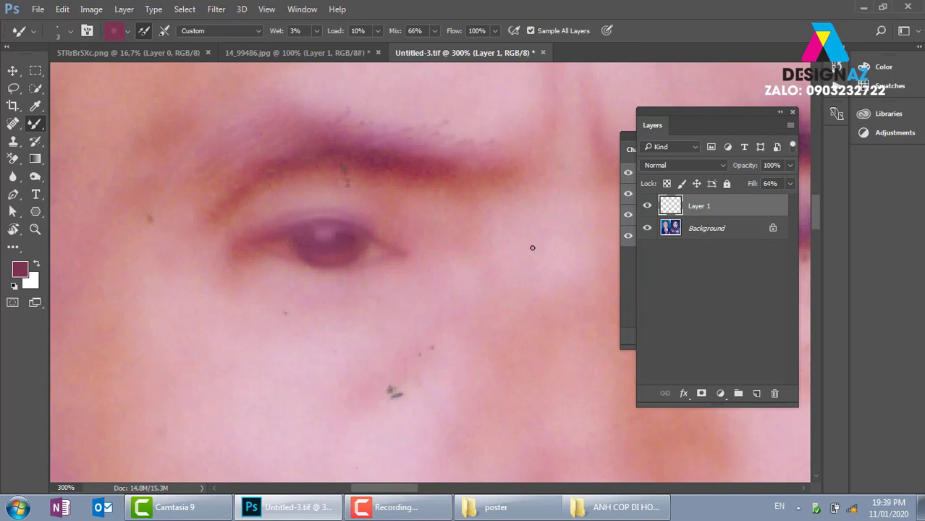
key("ctrl+minus")
key("ctrl+minus")
key("ctrl+minus")
key("ctrl+minus")
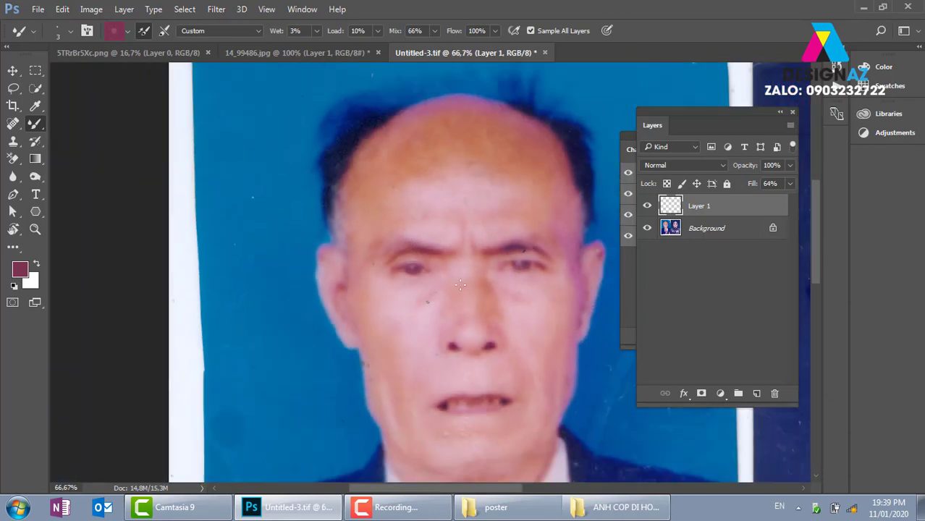
key("ctrl+plus")
key("ctrl+plus")
key("ctrl+plus")
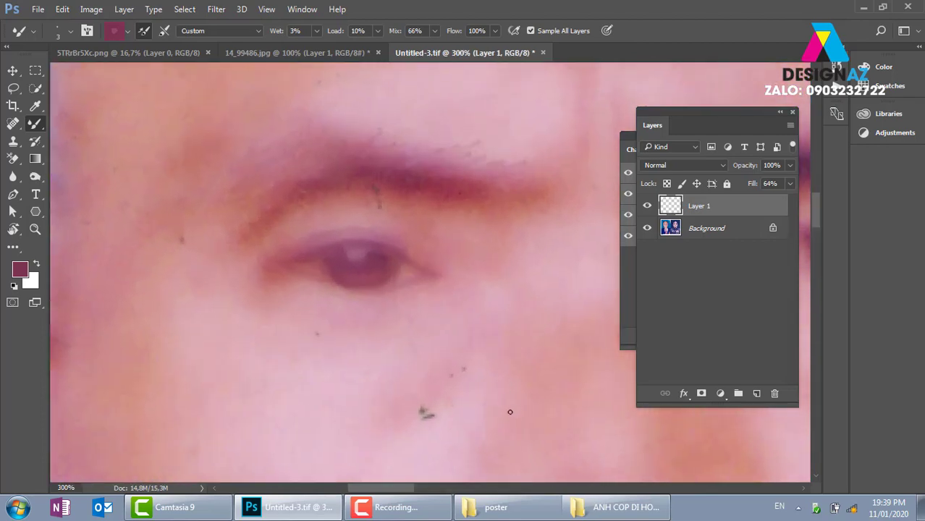
- Pan to the nose and paint a faint Mixer Brush stroke around the left nostril on Layer 1
left_click_drag(522, 452, 304, 111)
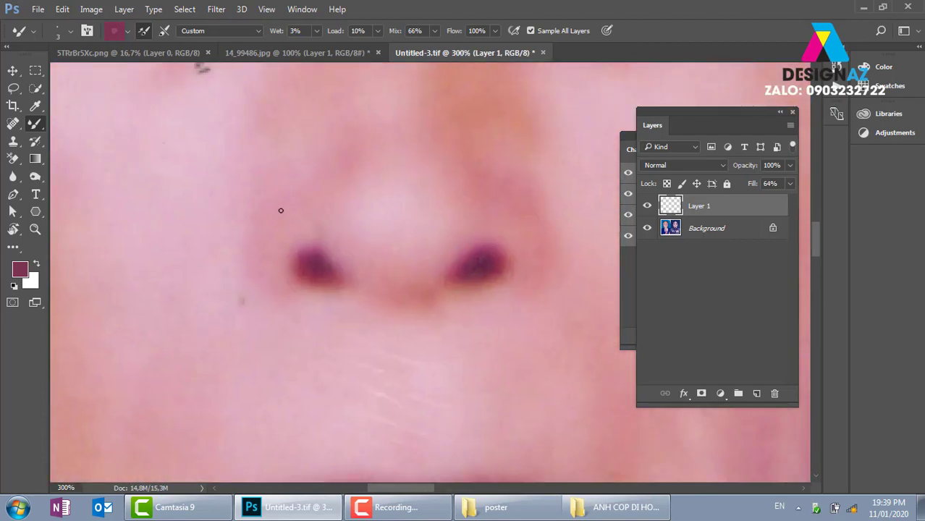
left_click_drag(282, 198, 293, 286)
scroll(438, 407, "down", 5)
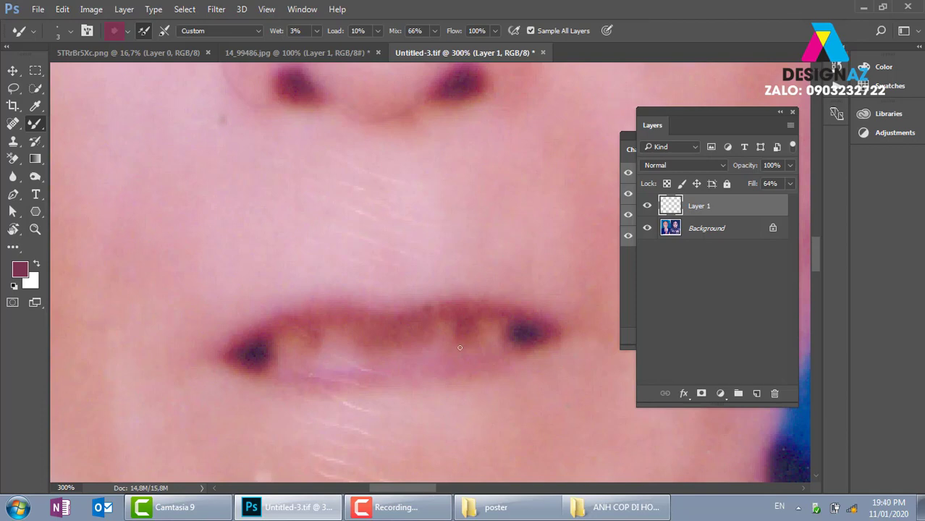
- Zoom out and pan until the whole retouched portrait is visible at 50%
scroll(477, 369, "down", 2)
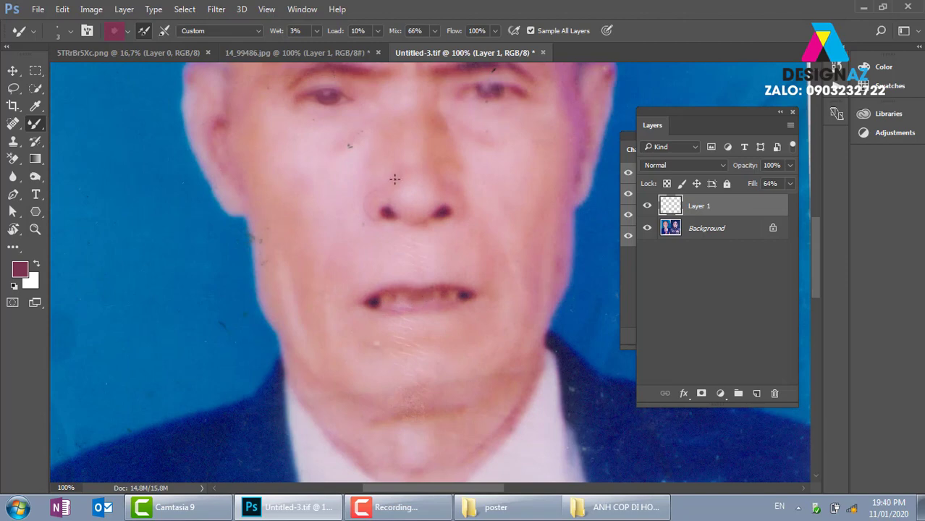
left_click_drag(351, 112, 365, 194)
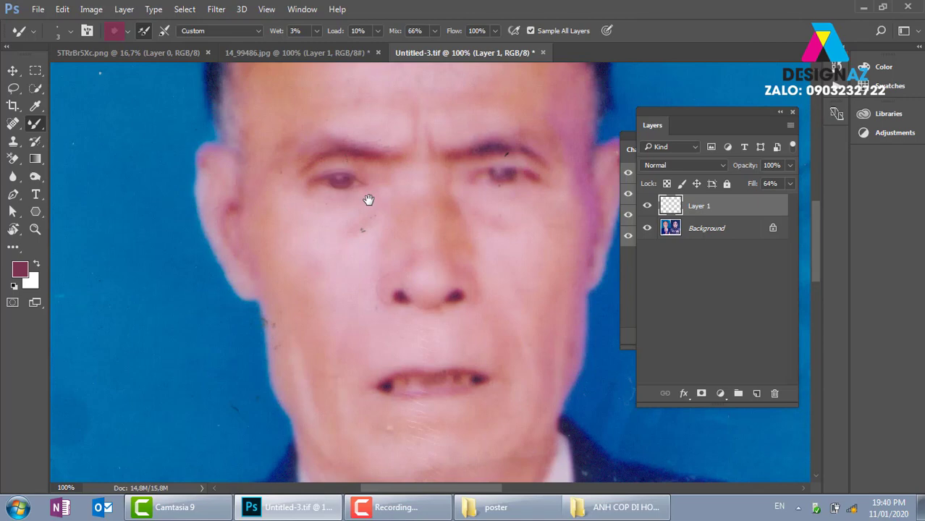
key("ctrl+minus")
key("ctrl+minus")
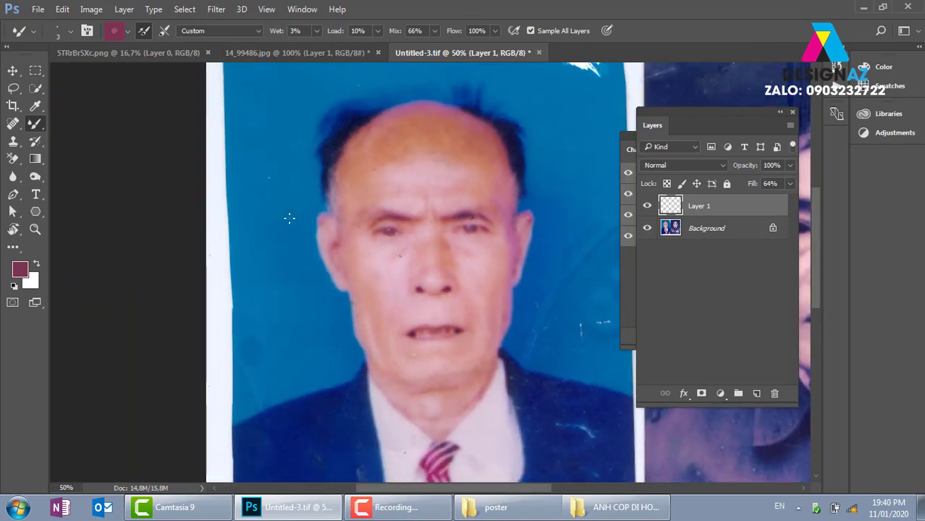
- Close Untitled-3.tif without saving the changes
key("v")
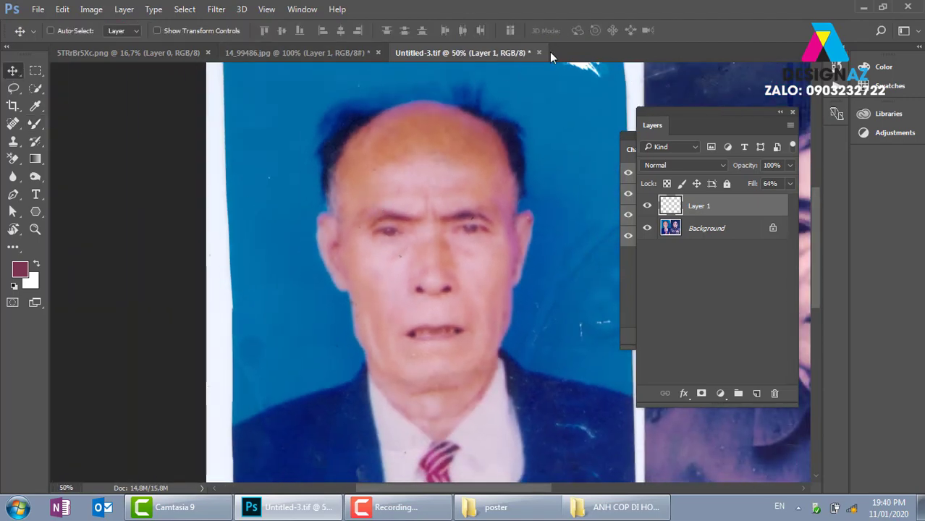
left_click(538, 52)
left_click(466, 201)
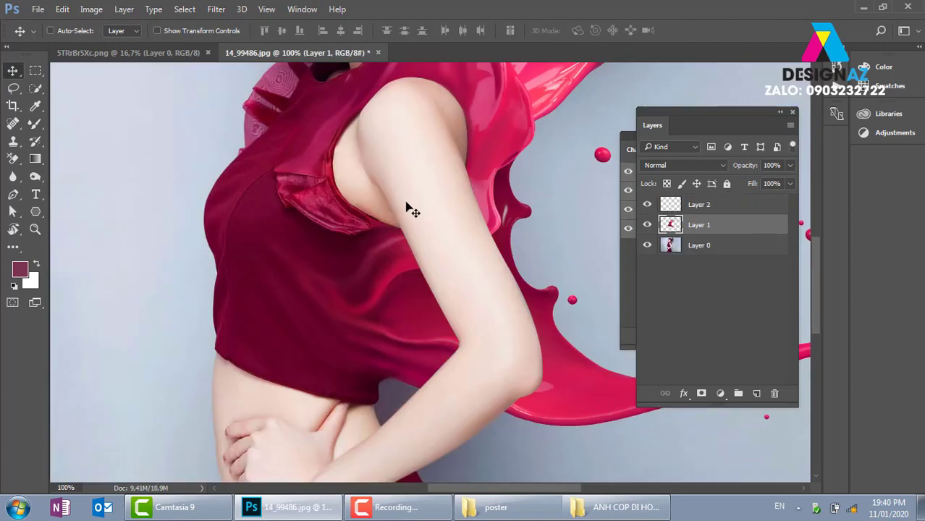
- Pan 14_99486.jpg to the woman's face and paint splash, then bring up the poster folder
left_click_drag(487, 306, 440, 412)
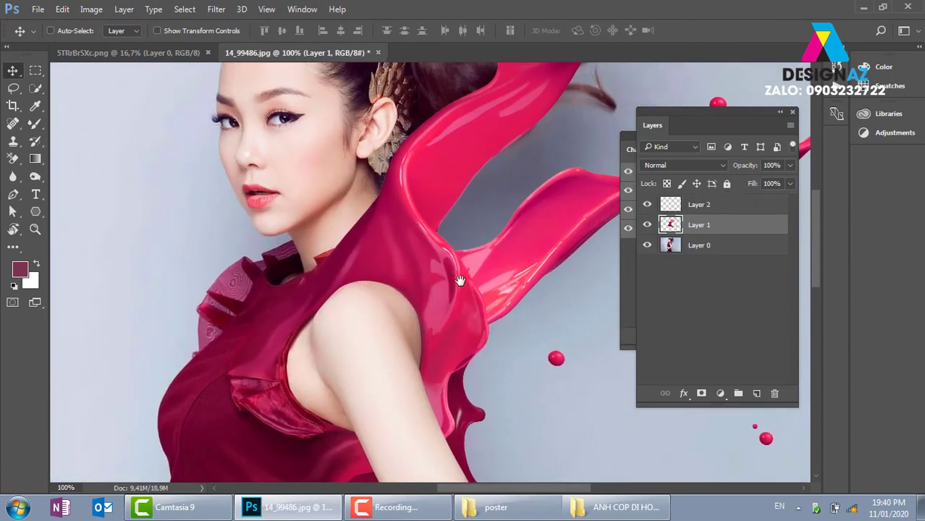
left_click_drag(454, 276, 362, 188)
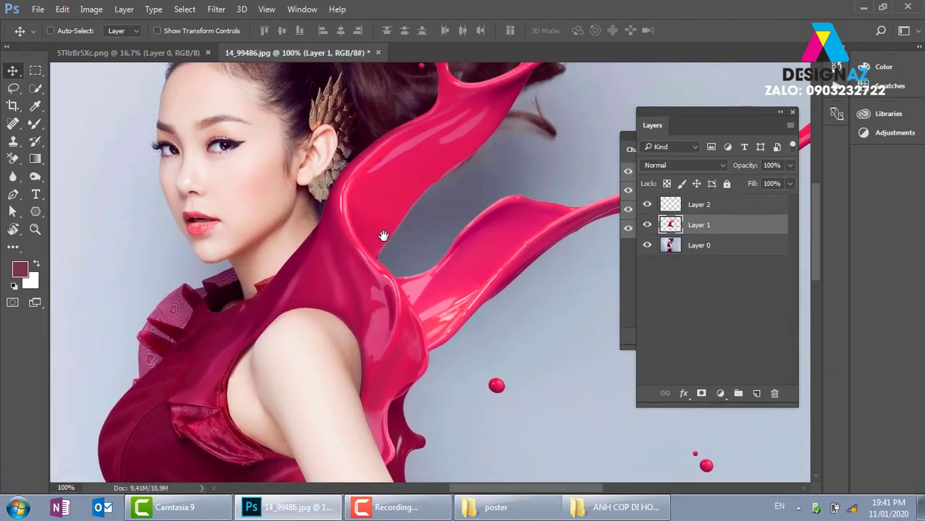
left_click(522, 513)
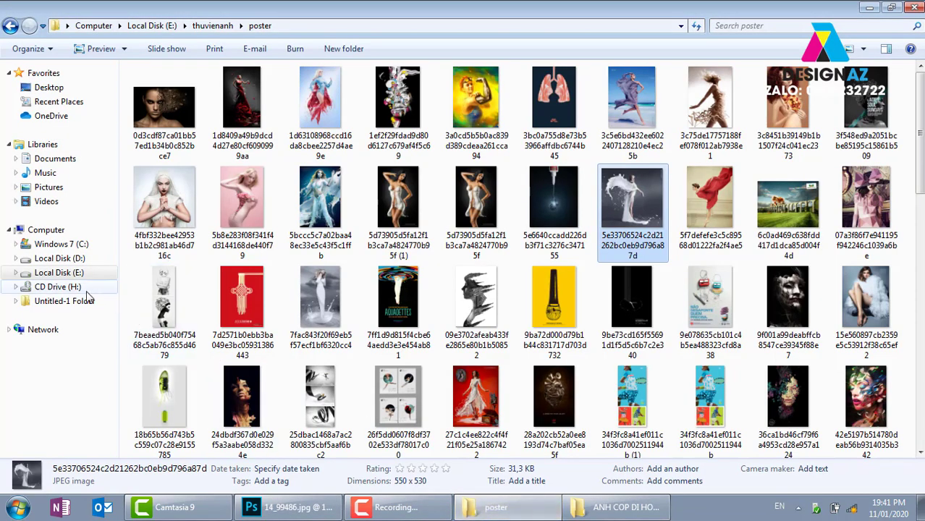
- Open the sp tốt nghiệp folder inside đề thi on Local Disk (E:)
left_click(60, 273)
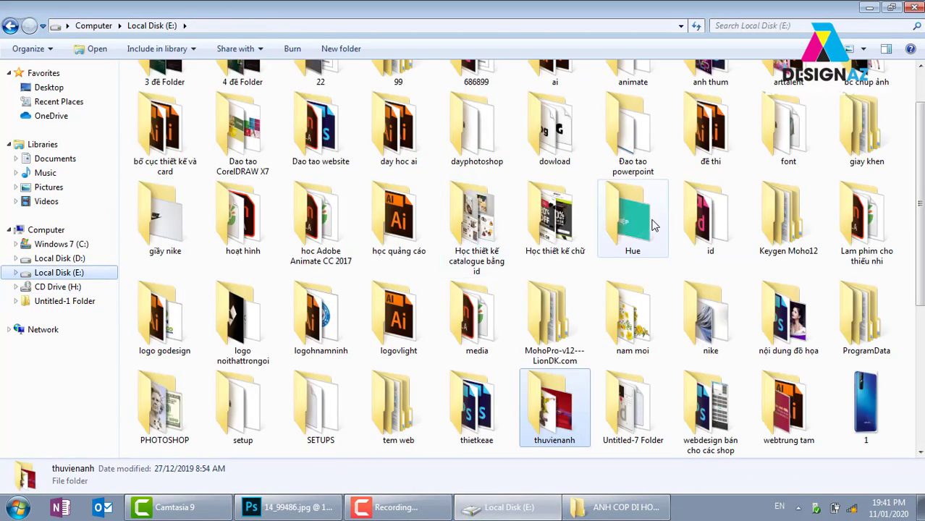
left_click(654, 224)
key("d")
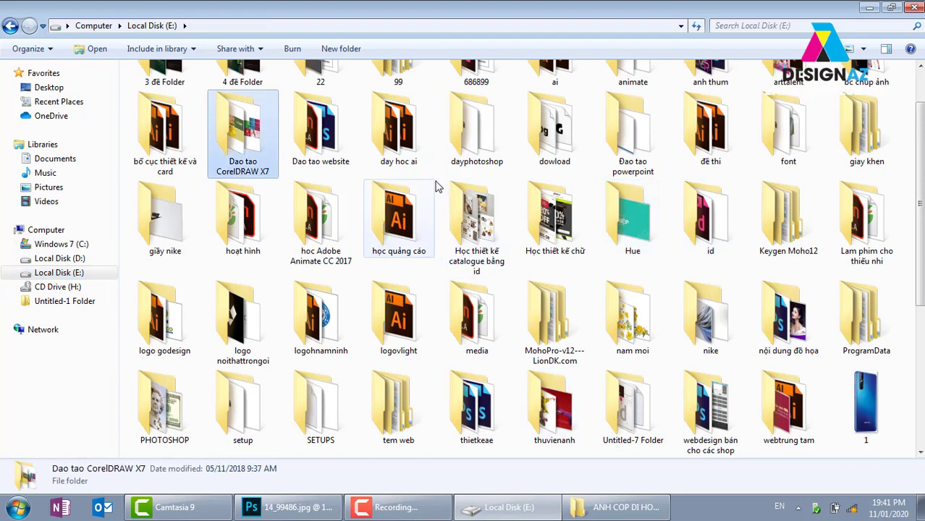
double_click(709, 145)
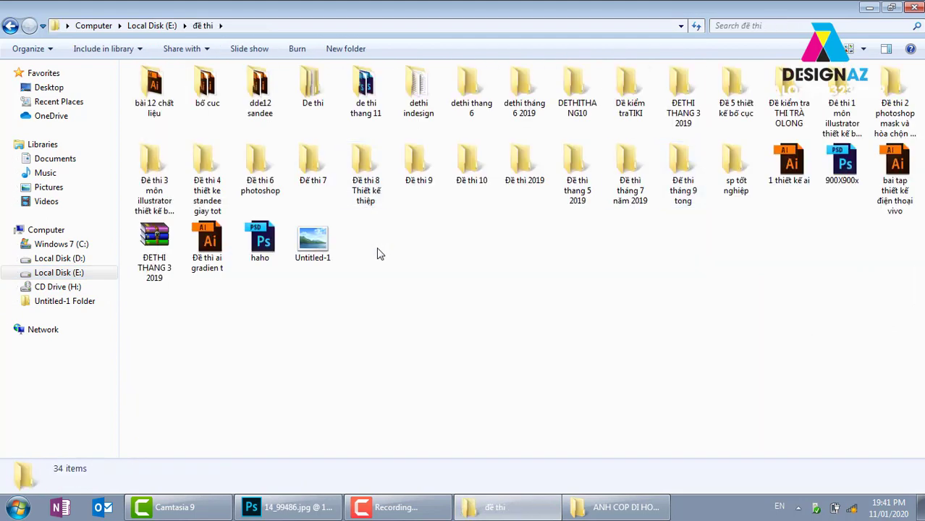
double_click(735, 184)
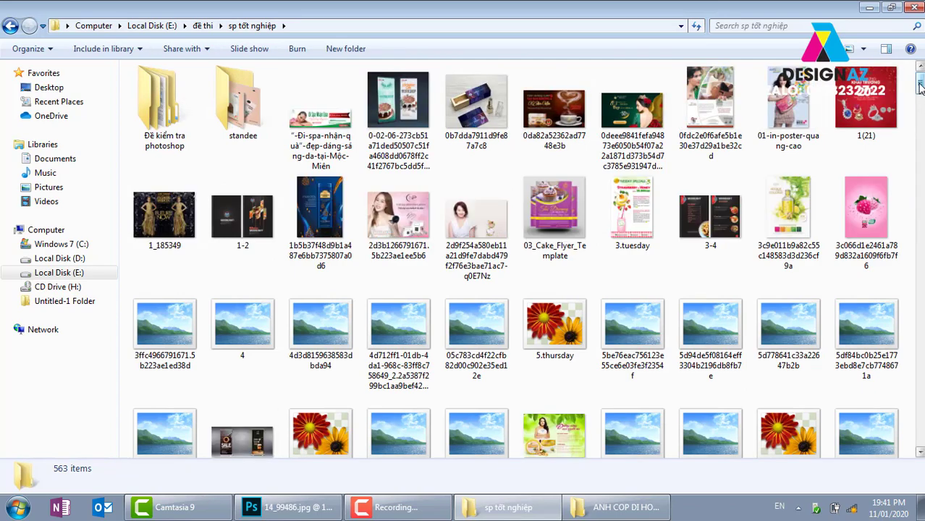
- Scroll down the thumbnails and select the 61659335 polar-bear paint-can poster
scroll(920, 86, "down", 1)
scroll(920, 87, "down", 3)
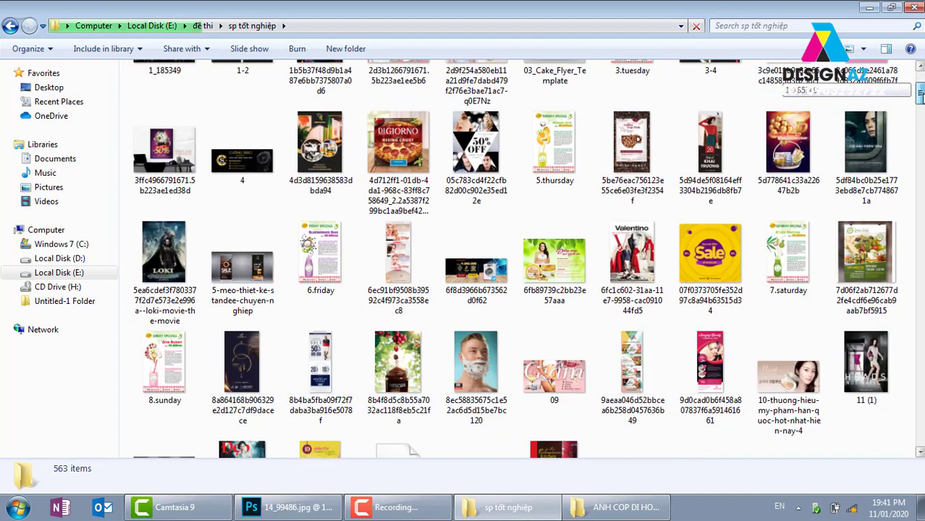
scroll(920, 86, "down", 2)
scroll(920, 87, "down", 3)
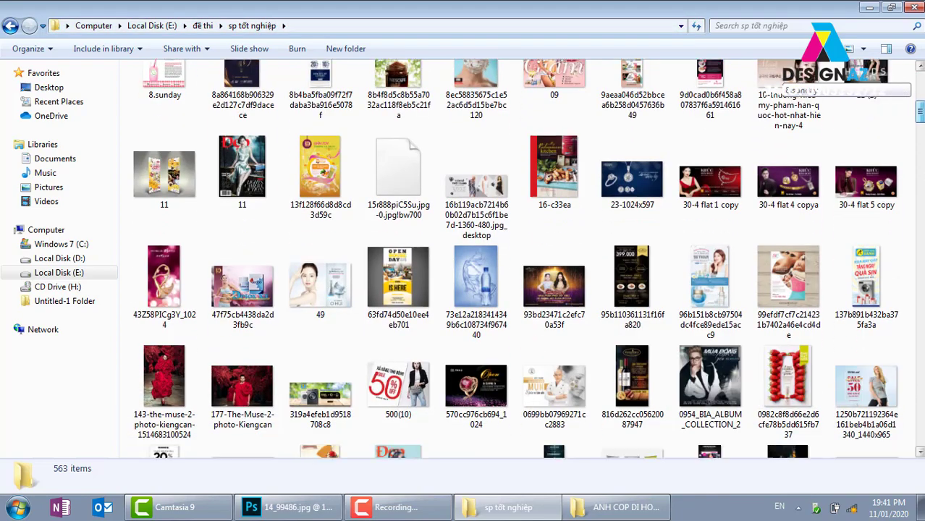
scroll(920, 87, "down", 2)
scroll(920, 87, "down", 2)
scroll(920, 87, "down", 3)
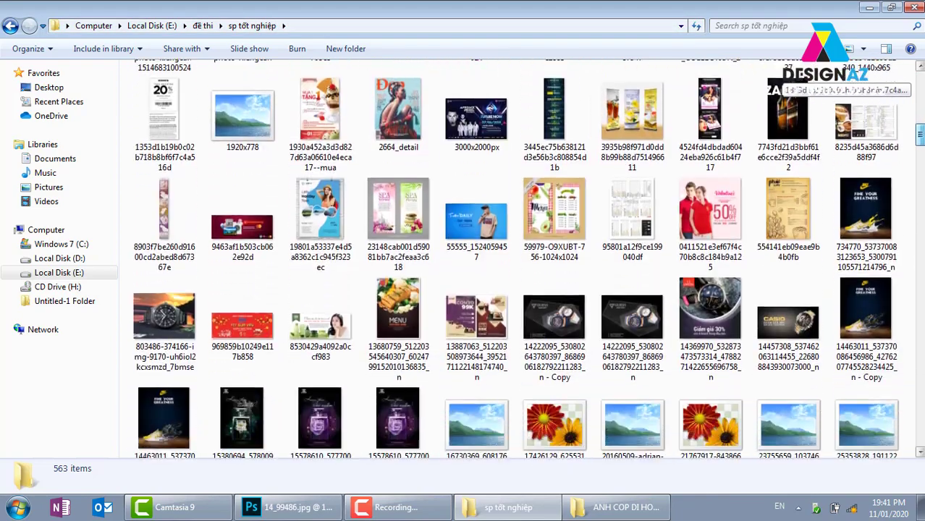
scroll(920, 87, "down", 3)
scroll(919, 87, "down", 2)
scroll(920, 87, "down", 2)
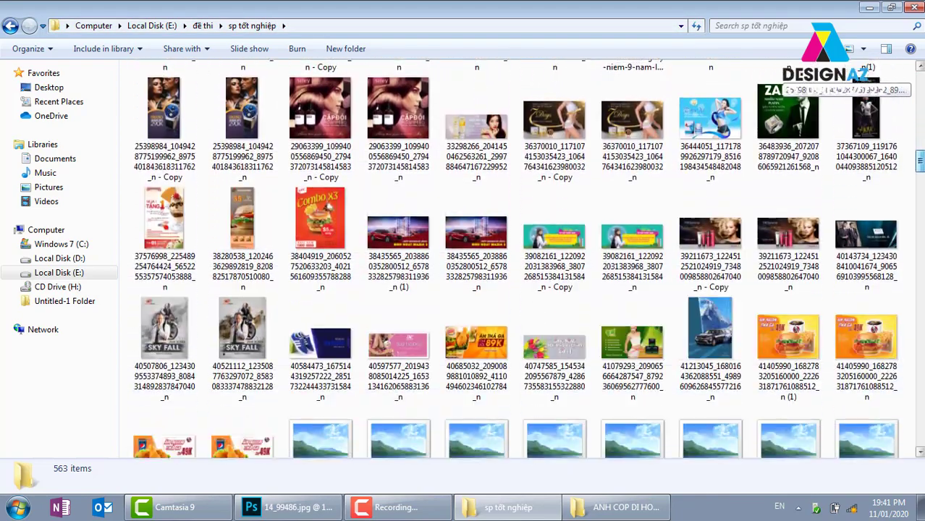
scroll(528, 258, "down", 2)
scroll(529, 258, "down", 2)
scroll(528, 258, "down", 1)
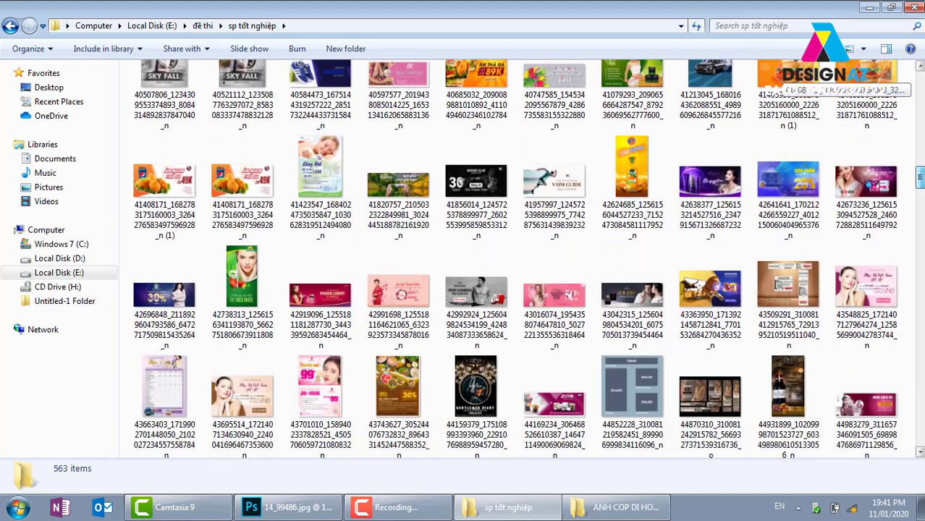
scroll(529, 259, "down", 1)
scroll(529, 258, "down", 1)
scroll(528, 258, "down", 1)
scroll(529, 259, "down", 1)
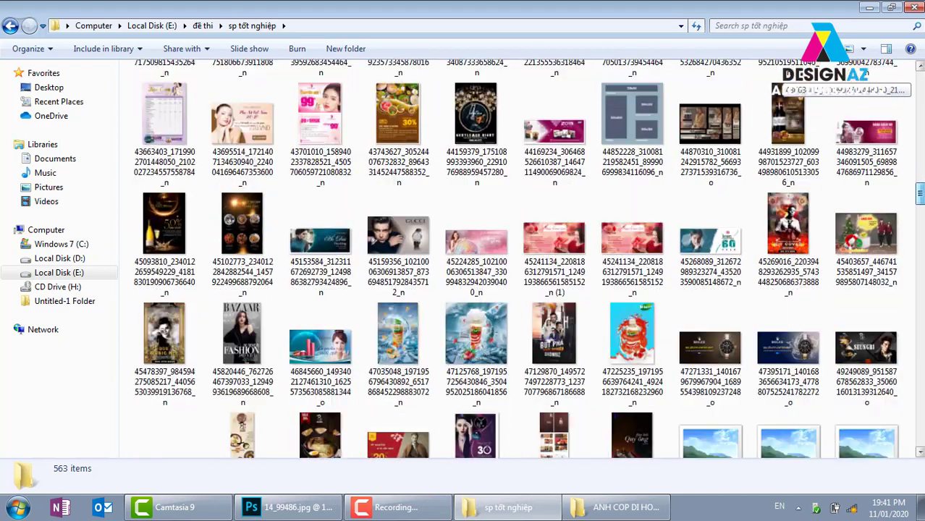
scroll(788, 83, "down", 1)
scroll(788, 84, "down", 1)
scroll(788, 84, "down", 1)
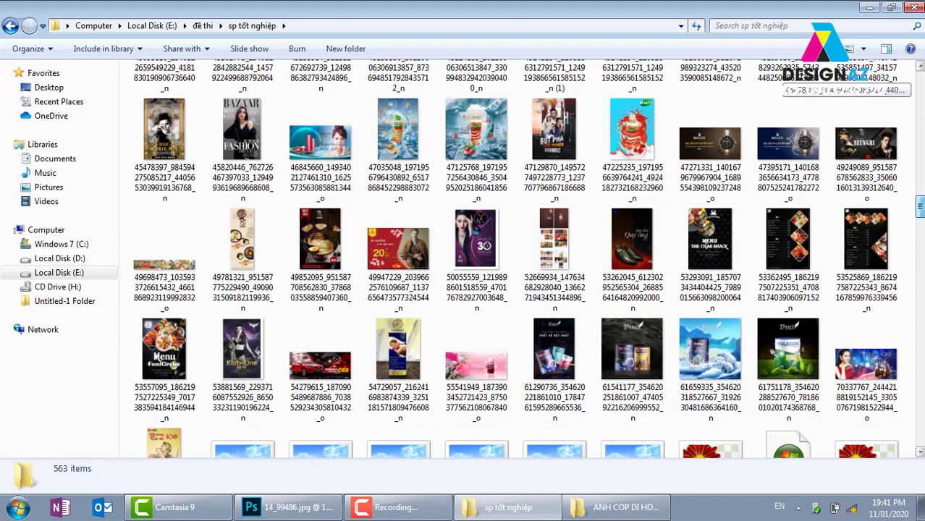
scroll(789, 83, "down", 1)
left_click_drag(920, 212, 920, 219)
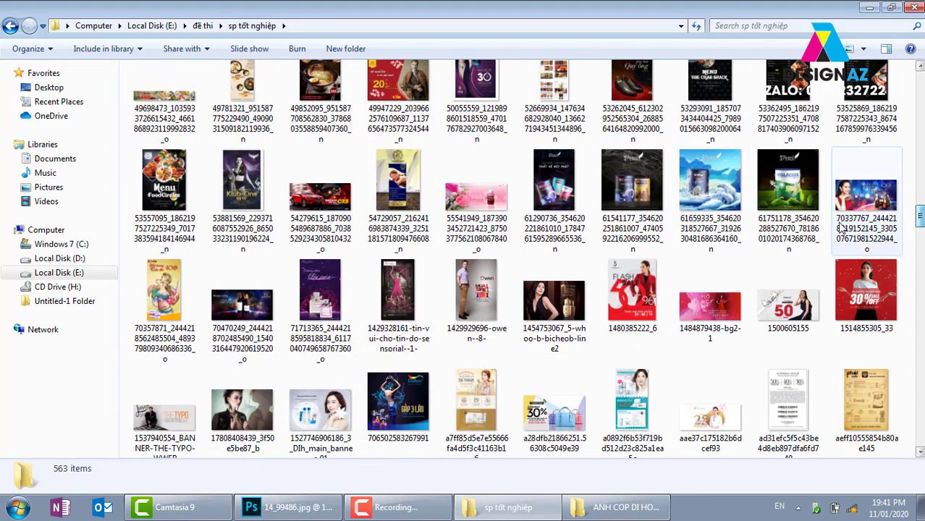
left_click(701, 192)
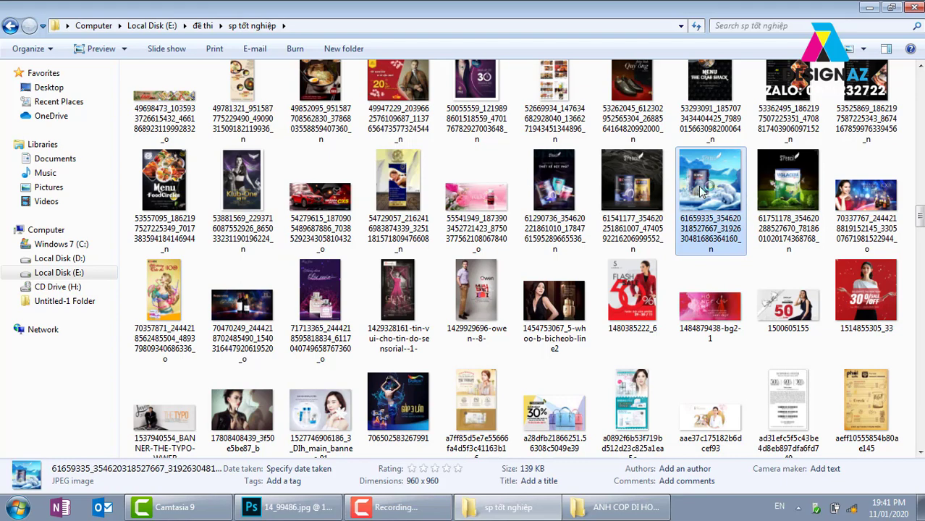
double_click(701, 192)
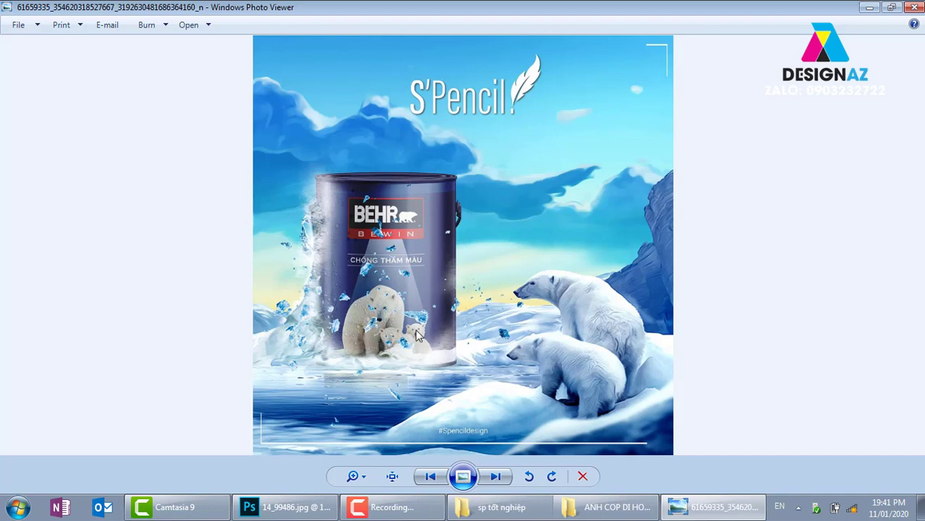
left_click(914, 7)
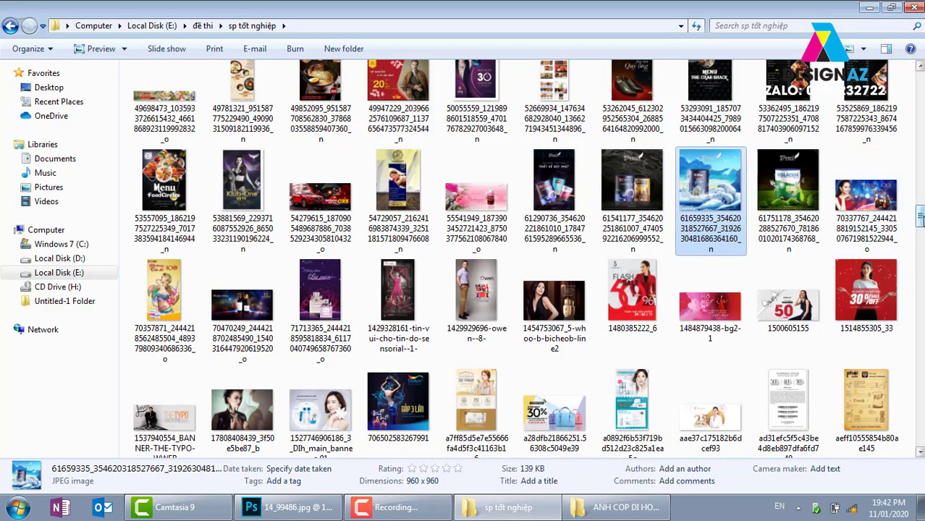
- Scroll past the Artboard and banner rows and select the b28b940e08047b24de790af8738f98ca bottle poster
scroll(917, 217, "down", 5)
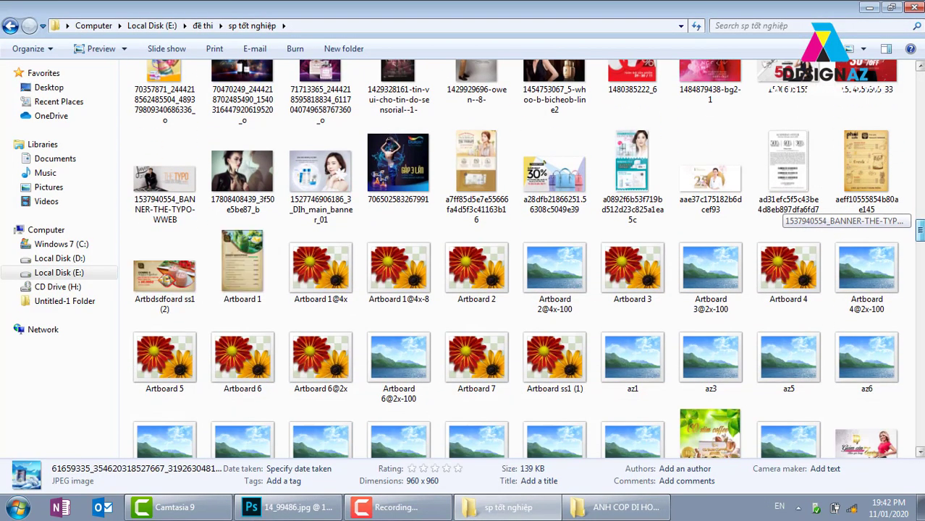
scroll(918, 210, "down", 3)
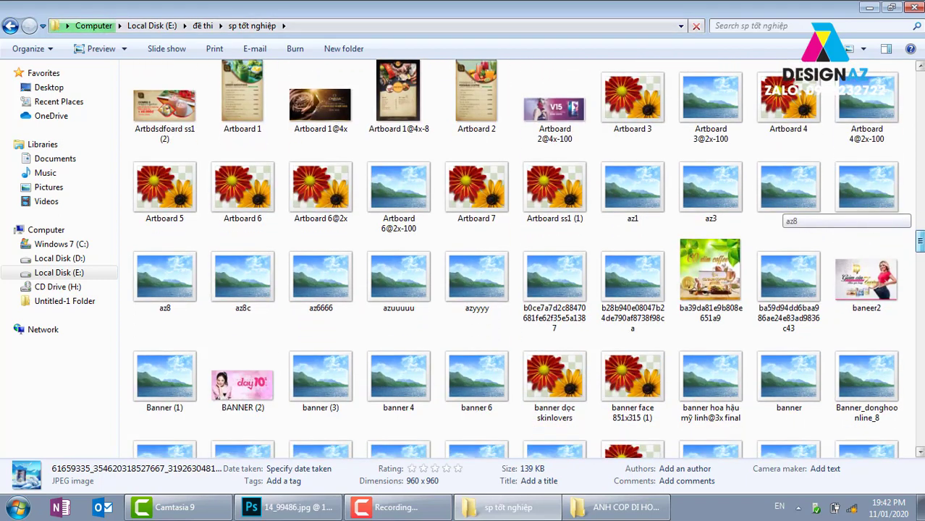
scroll(785, 213, "down", 2)
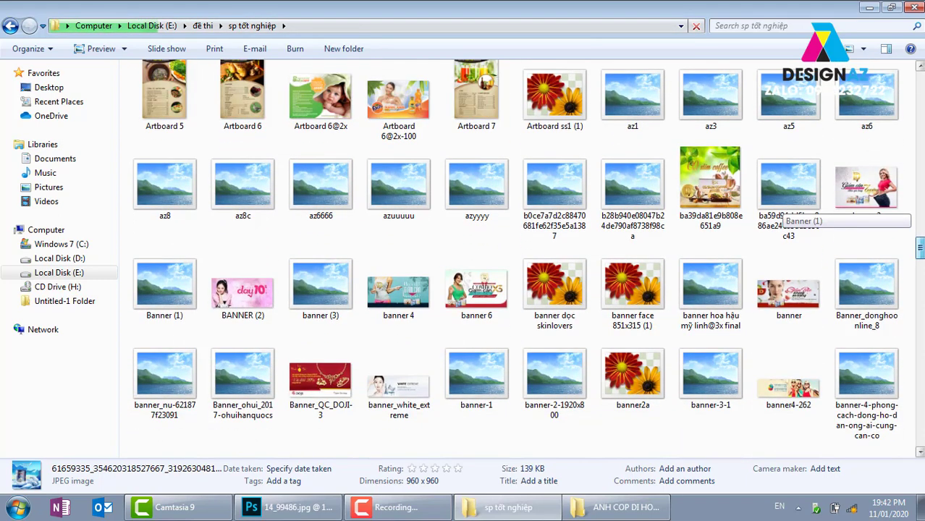
scroll(785, 213, "down", 1)
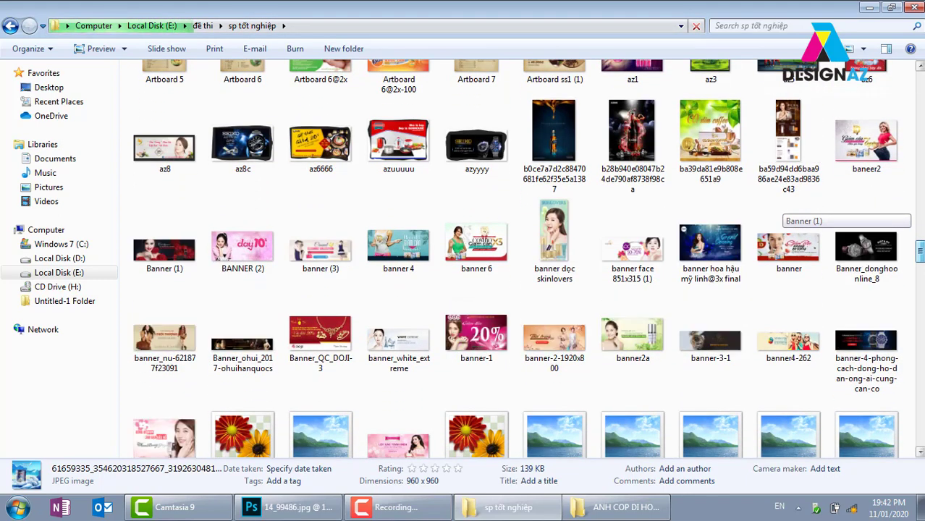
scroll(785, 213, "down", 3)
scroll(920, 259, "up", 2)
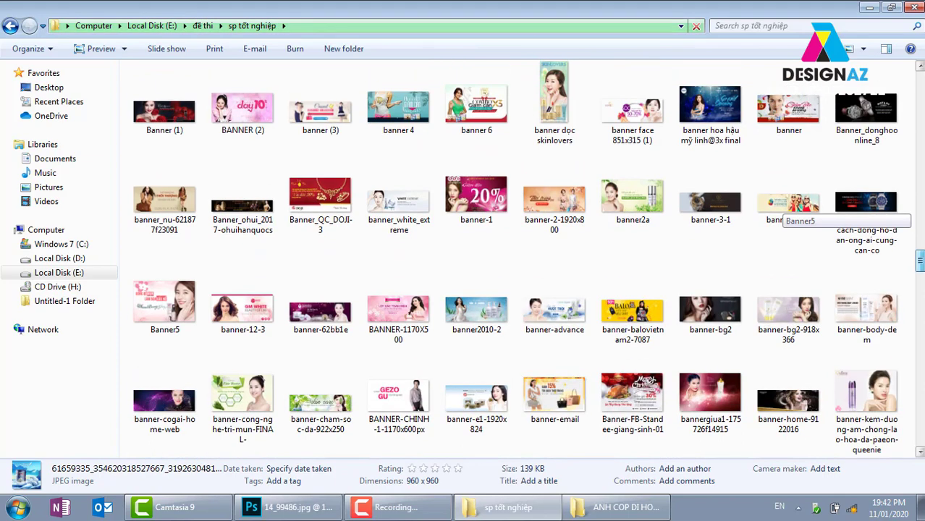
scroll(920, 258, "up", 1)
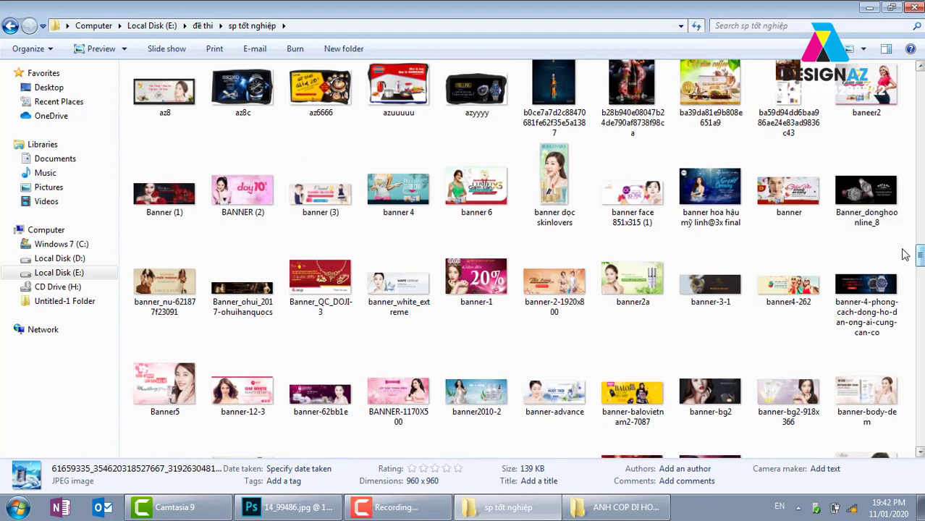
left_click(656, 81)
- Open the b28b940 KARMI bottle poster in Windows Photo Viewer
double_click(655, 82)
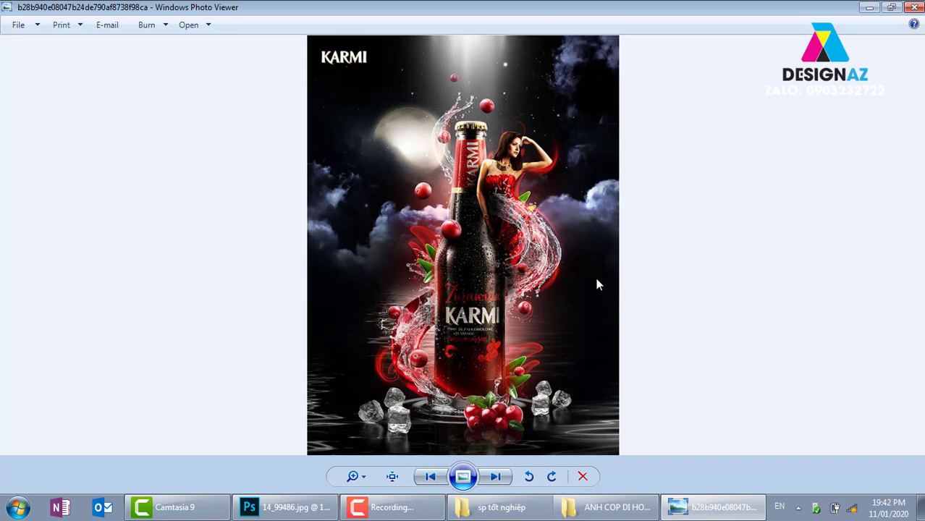
- Close the KARMI poster in Photo Viewer and scroll down through the folder
left_click(915, 8)
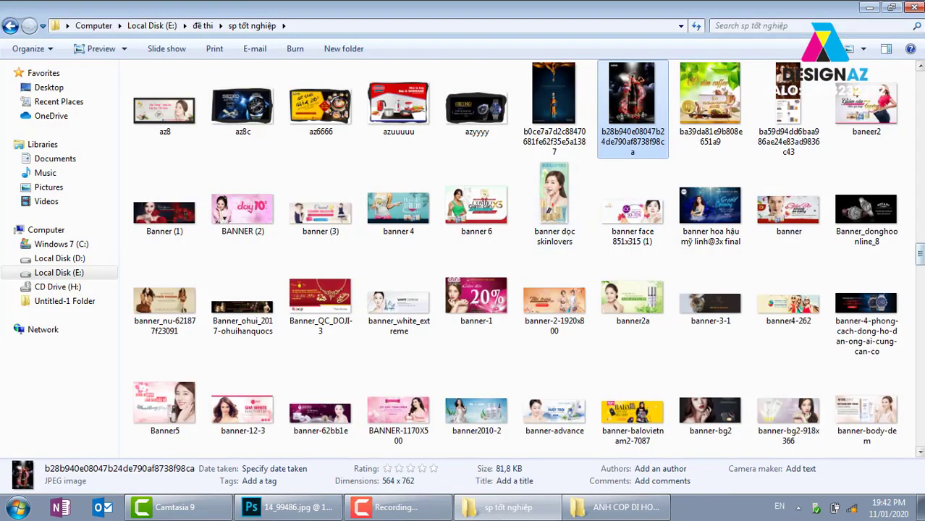
left_click_drag(919, 255, 919, 383)
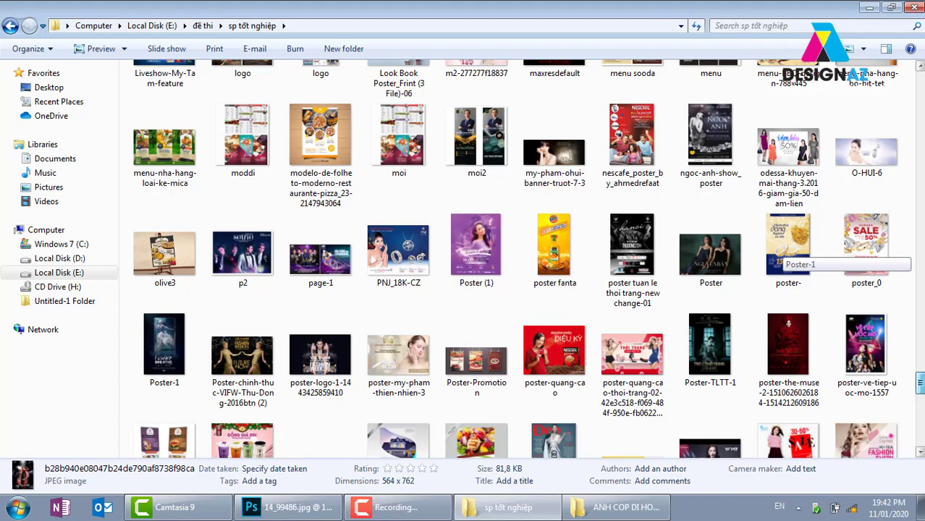
scroll(788, 255, "down", 1)
scroll(787, 255, "down", 2)
scroll(788, 255, "down", 2)
- Scroll further through the thumbnails and select the 734770 Nike sneaker poster
left_click_drag(920, 397, 921, 420)
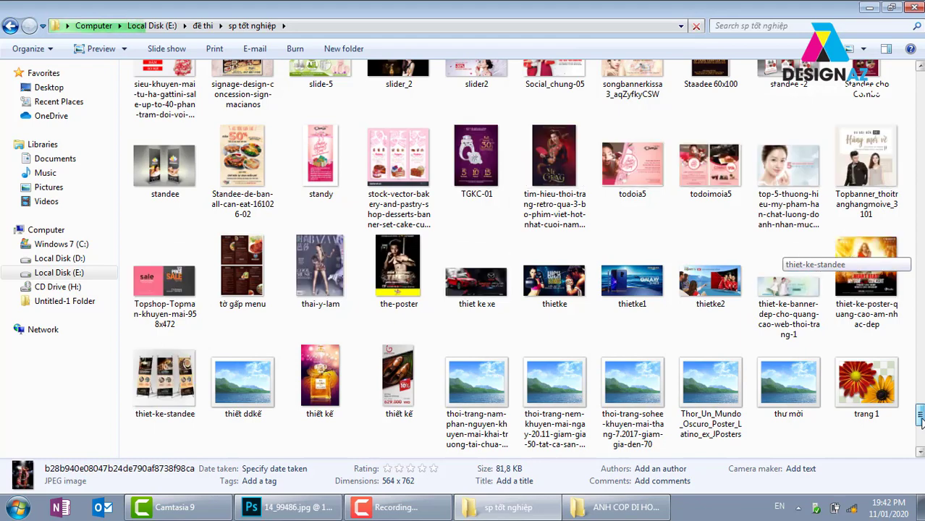
scroll(920, 422, "down", 1)
scroll(921, 421, "down", 1)
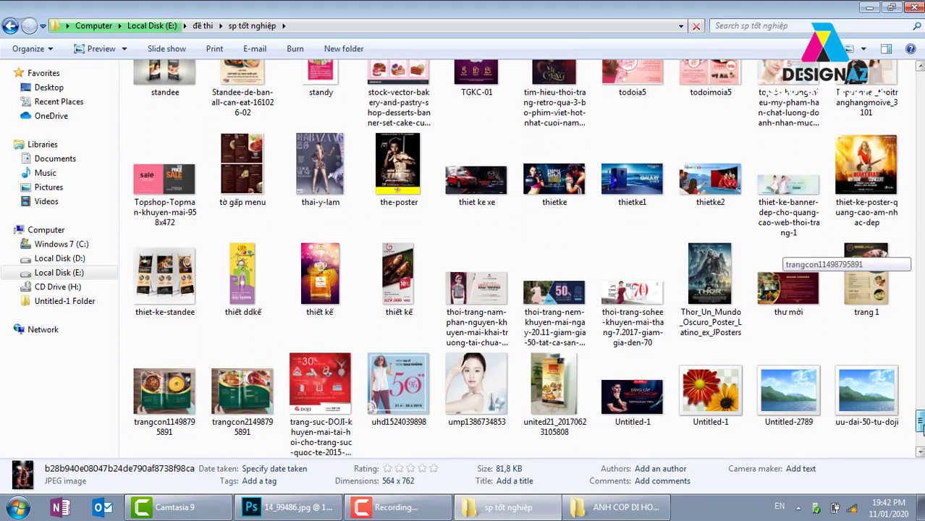
scroll(920, 421, "down", 2)
scroll(921, 421, "down", 1)
scroll(920, 421, "down", 1)
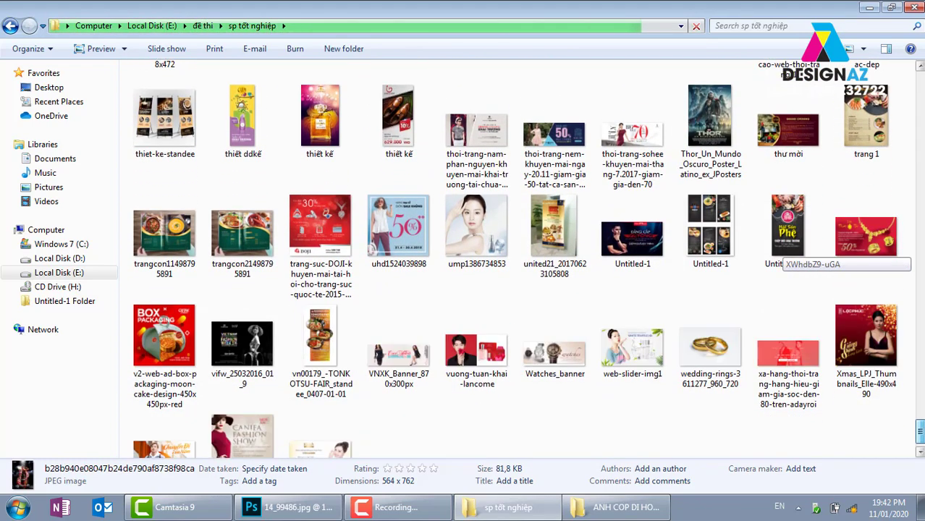
scroll(920, 430, "up", 1)
mouse_move(921, 429)
left_mouse_down()
mouse_move(903, 352)
mouse_move(894, 187)
mouse_move(909, 99)
mouse_move(921, 94)
mouse_move(921, 135)
left_mouse_up()
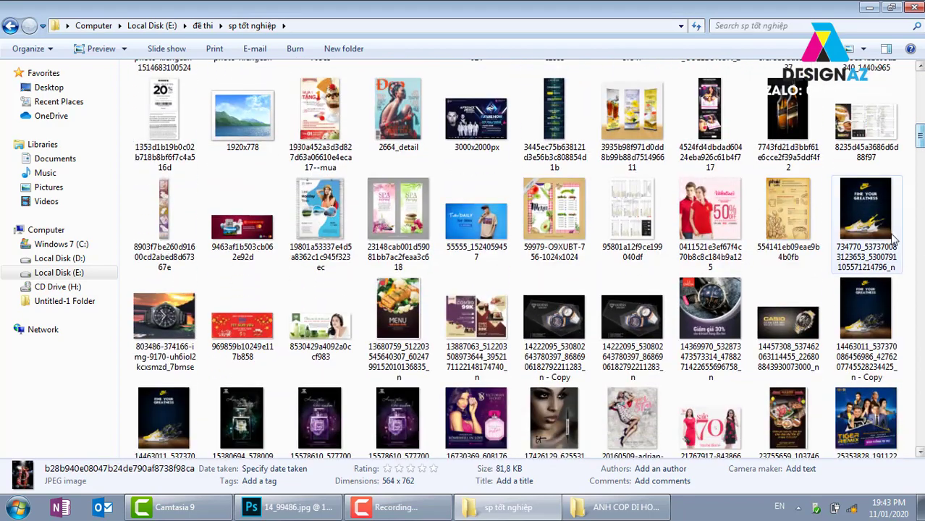
left_click(882, 230)
double_click(882, 230)
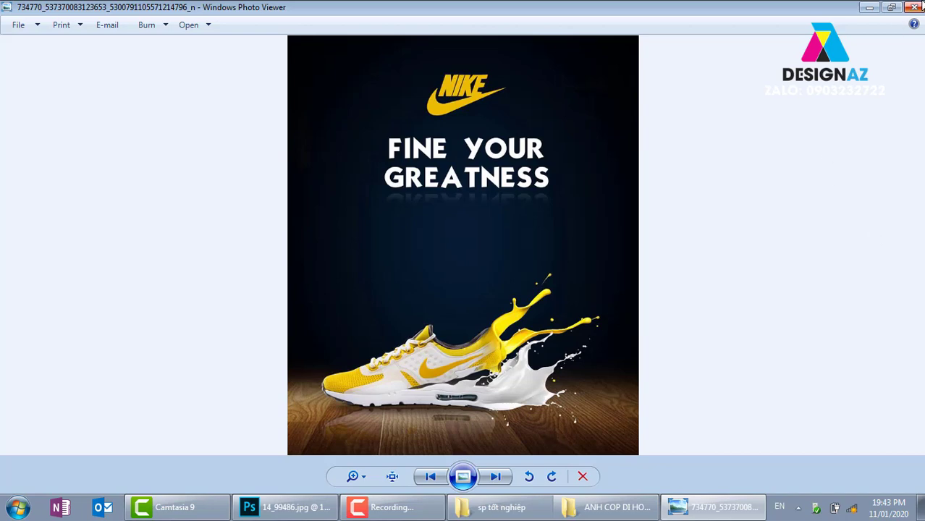
left_click(915, 7)
double_click(867, 333)
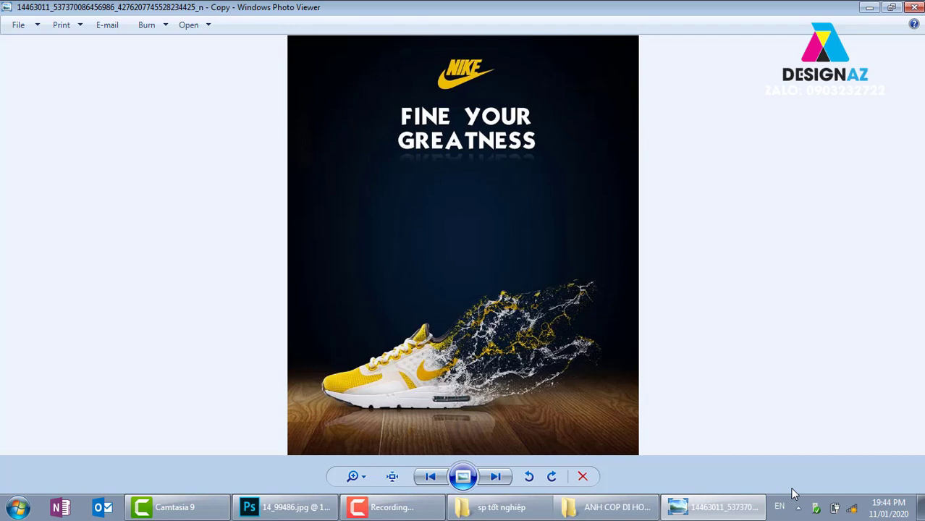
left_click(915, 7)
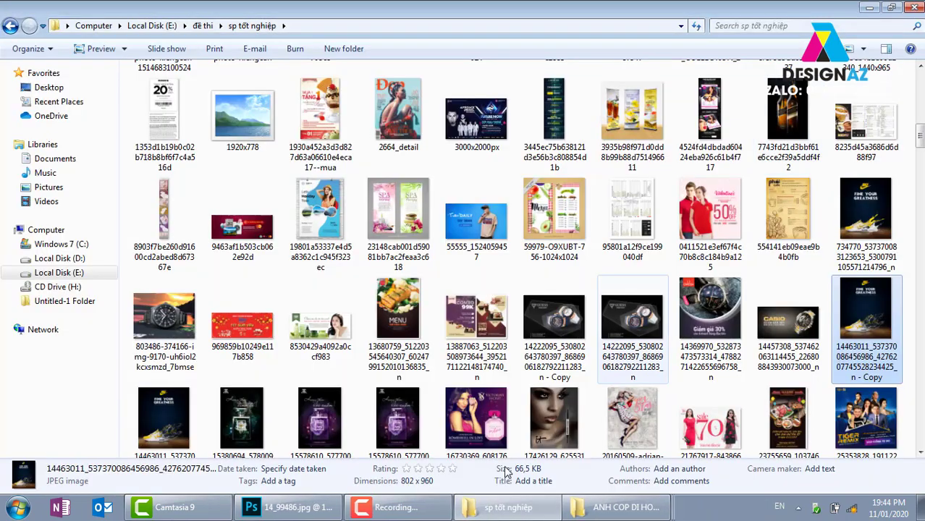